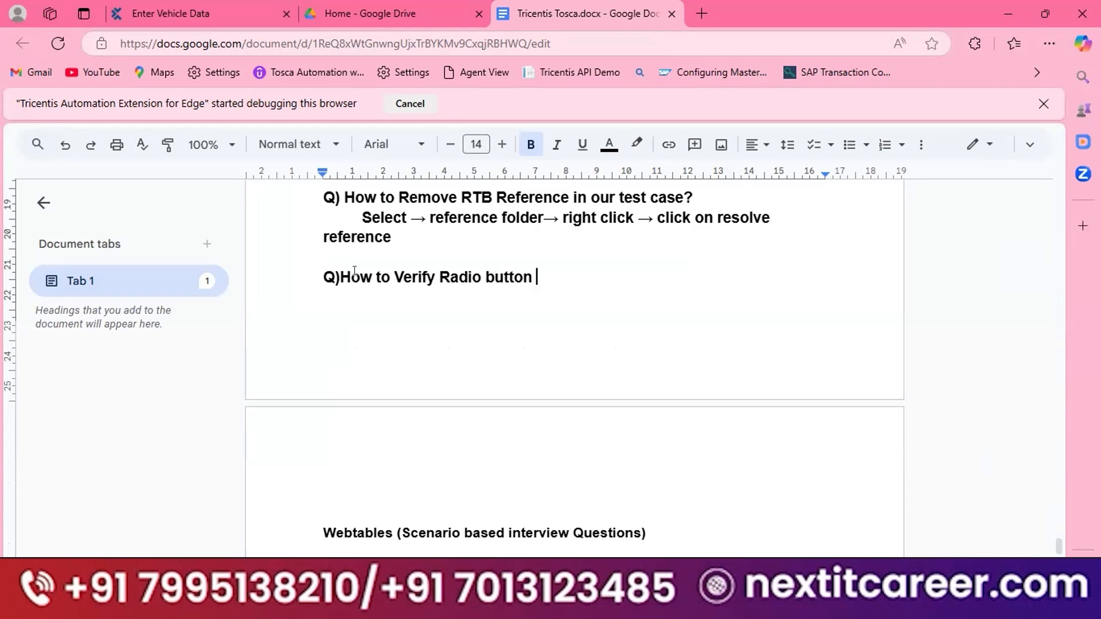
- Finish the question line so it reads "Q)How to Verify Radio button is selected or not?" and start a new line below
type("lected or n")
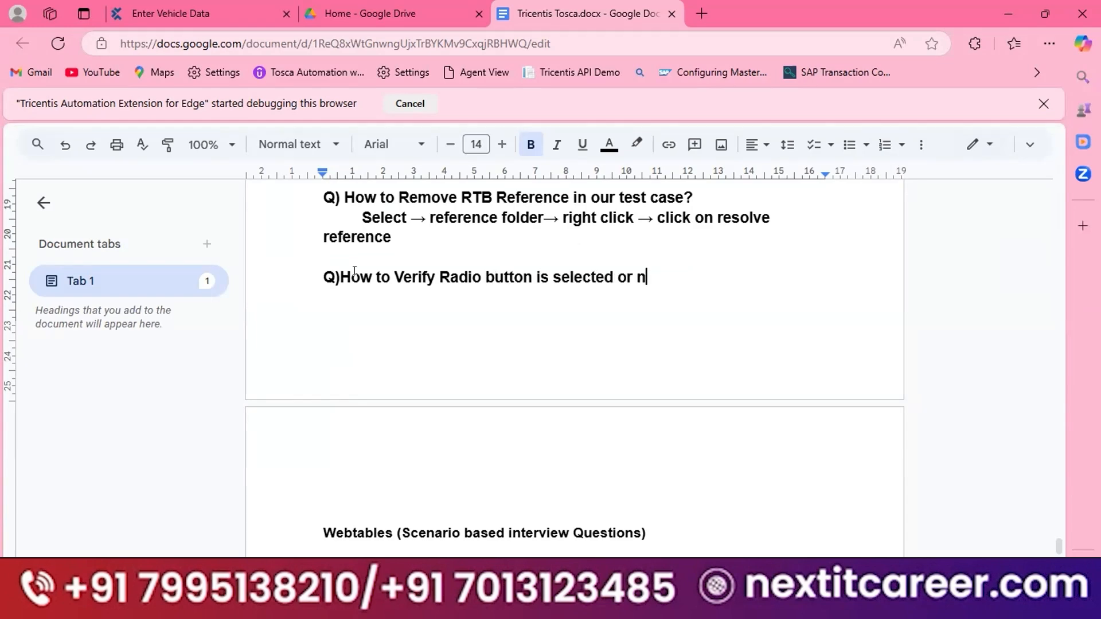
type("ot?")
key("Return")
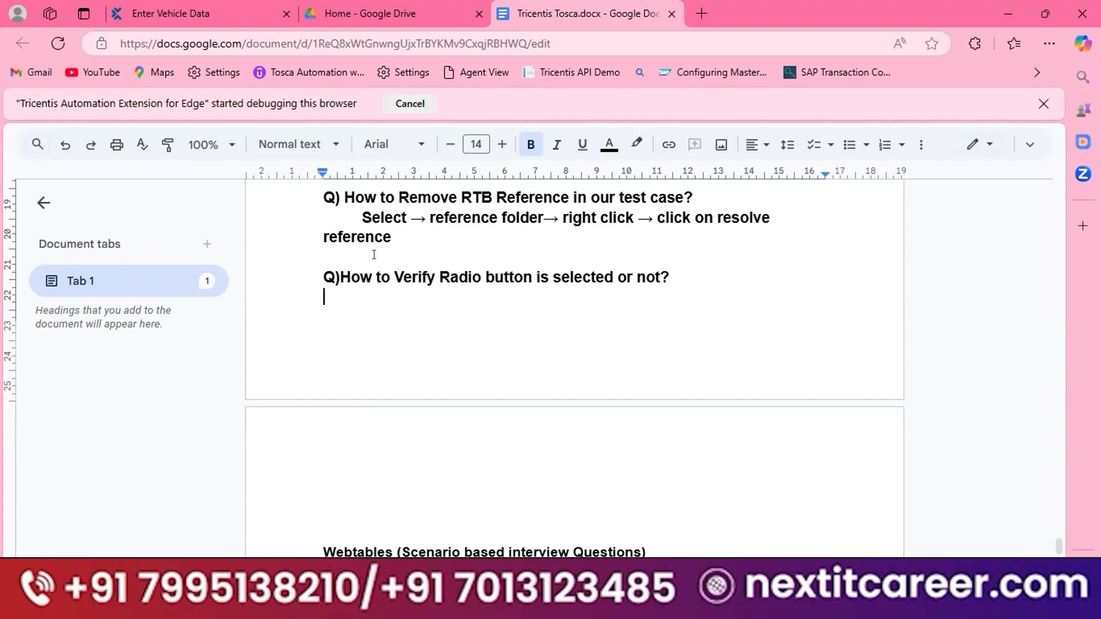
- Push the radio button question to the top of the next page and add blank space below it
left_click(374, 254)
key("Return")
key("ctrl+Return")
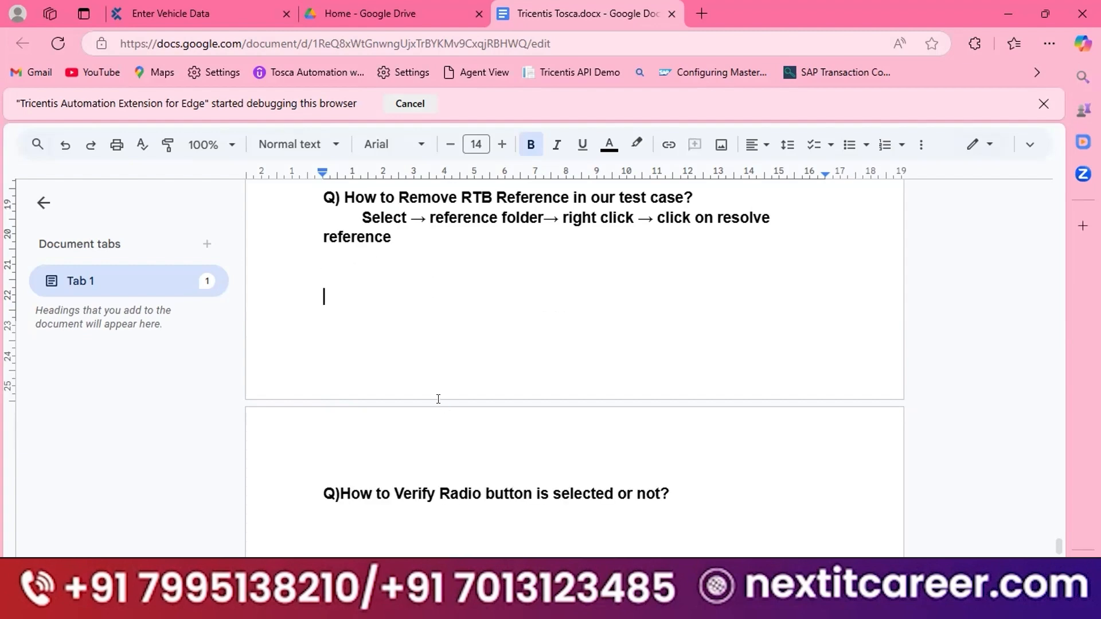
scroll(397, 509, "down", 1)
left_click(396, 508)
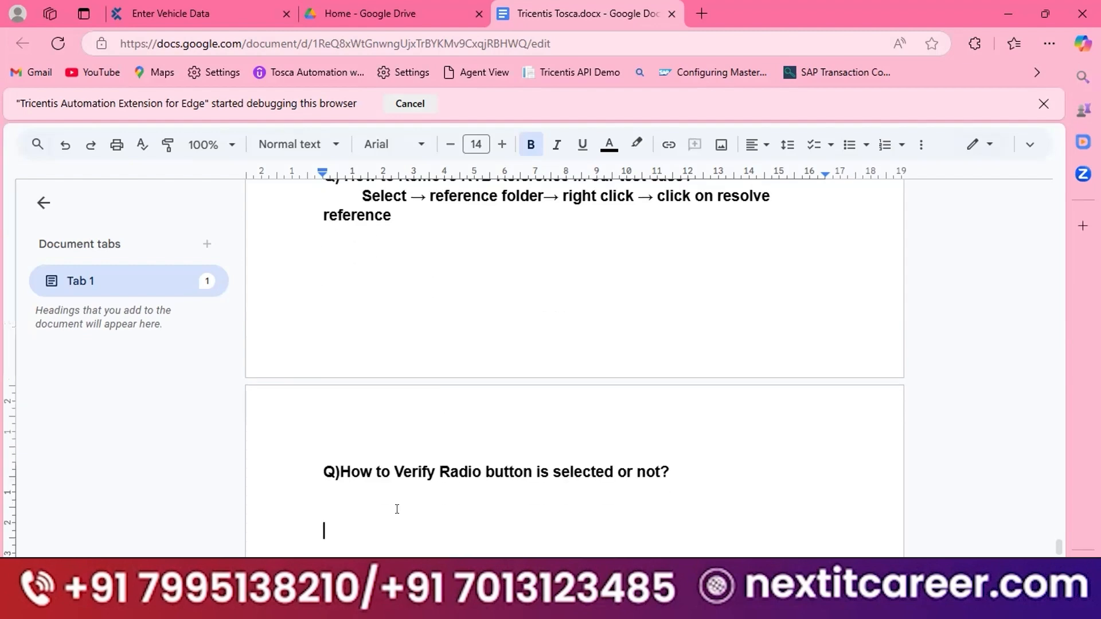
scroll(397, 509, "down", 2)
scroll(397, 509, "down", 2)
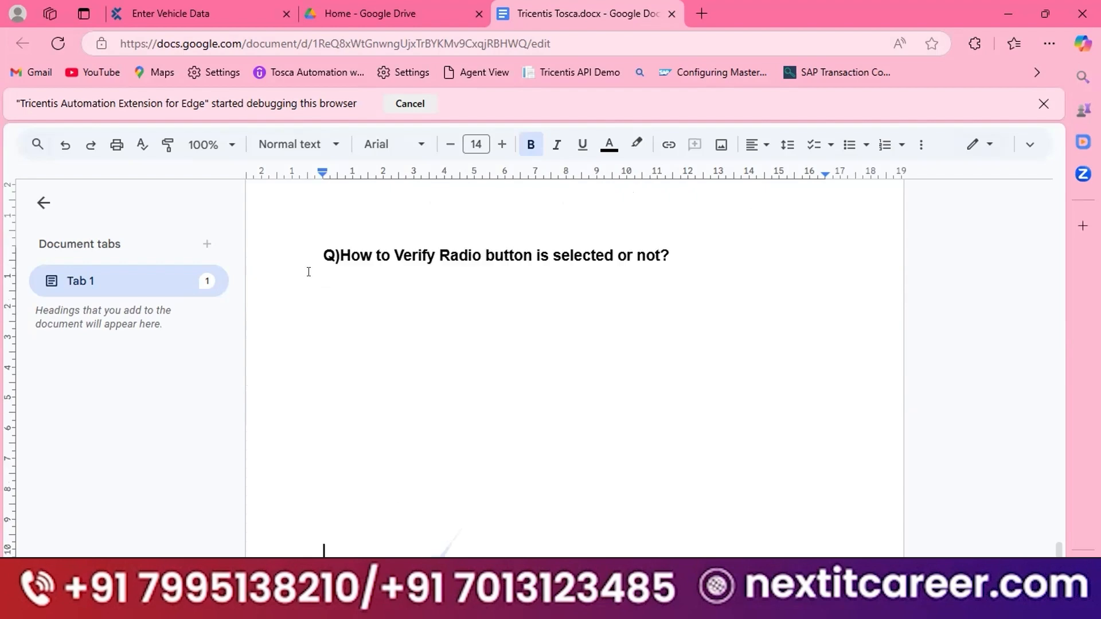
key("ctrl+a")
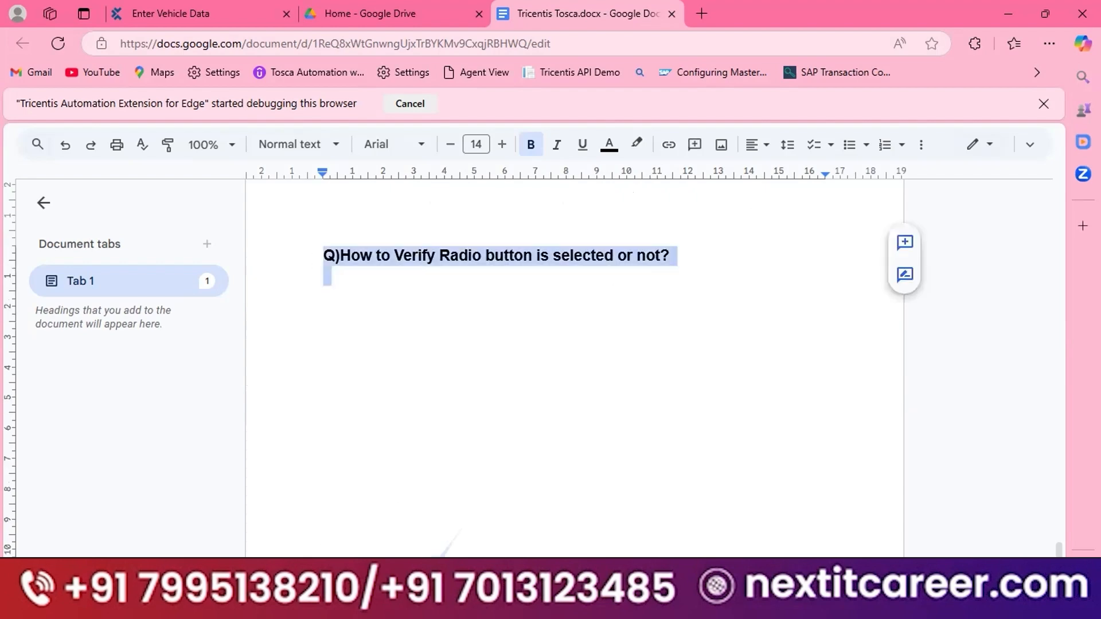
- Switch to Tosca Commander, open Enter Insurant Data under <New TestCase>, and widen its details to show the Gender row
key("alt+Tab")
left_click(80, 503)
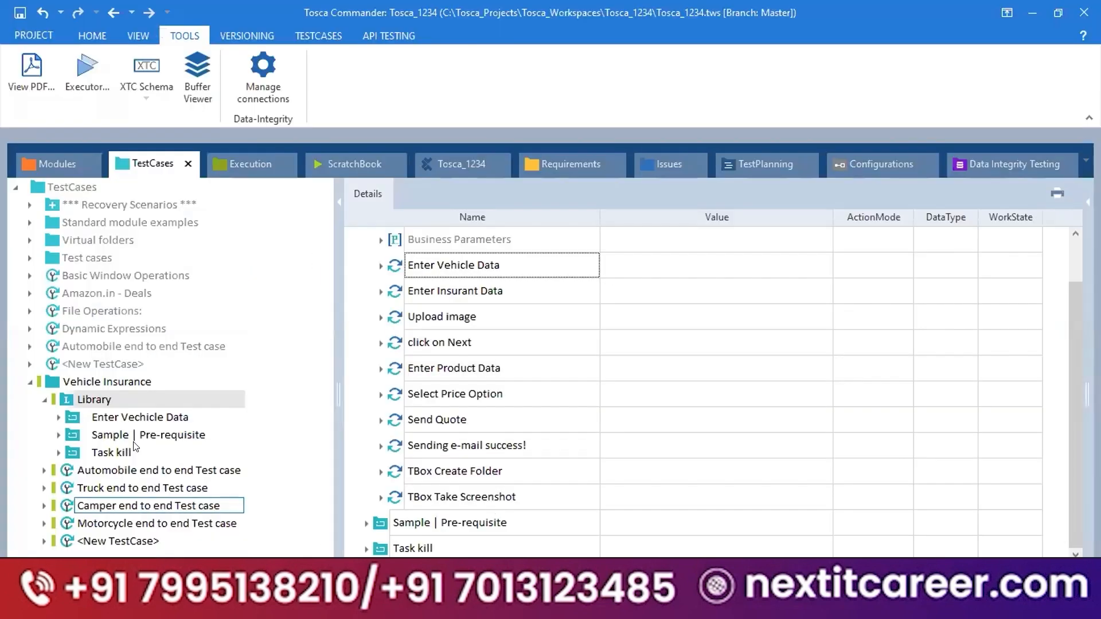
left_click(133, 524)
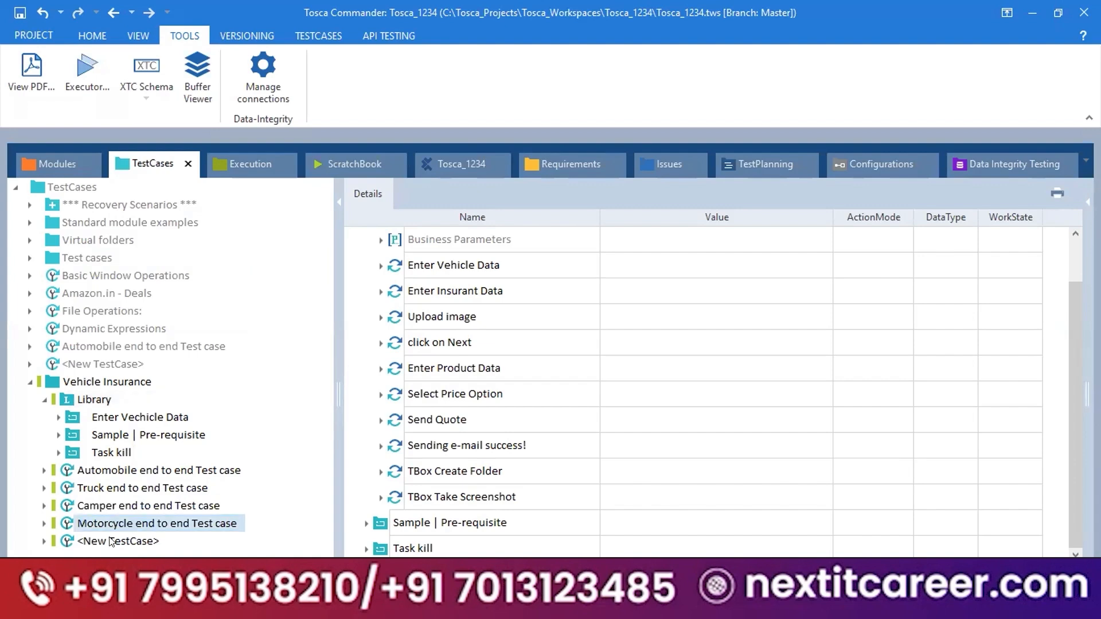
left_click(45, 542)
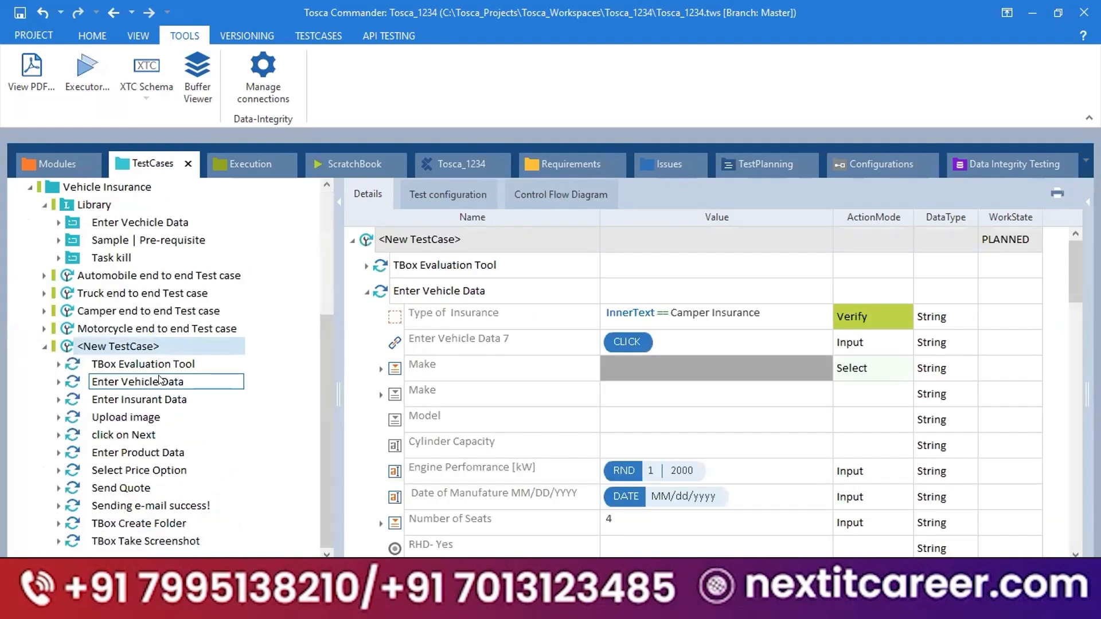
left_click(163, 399)
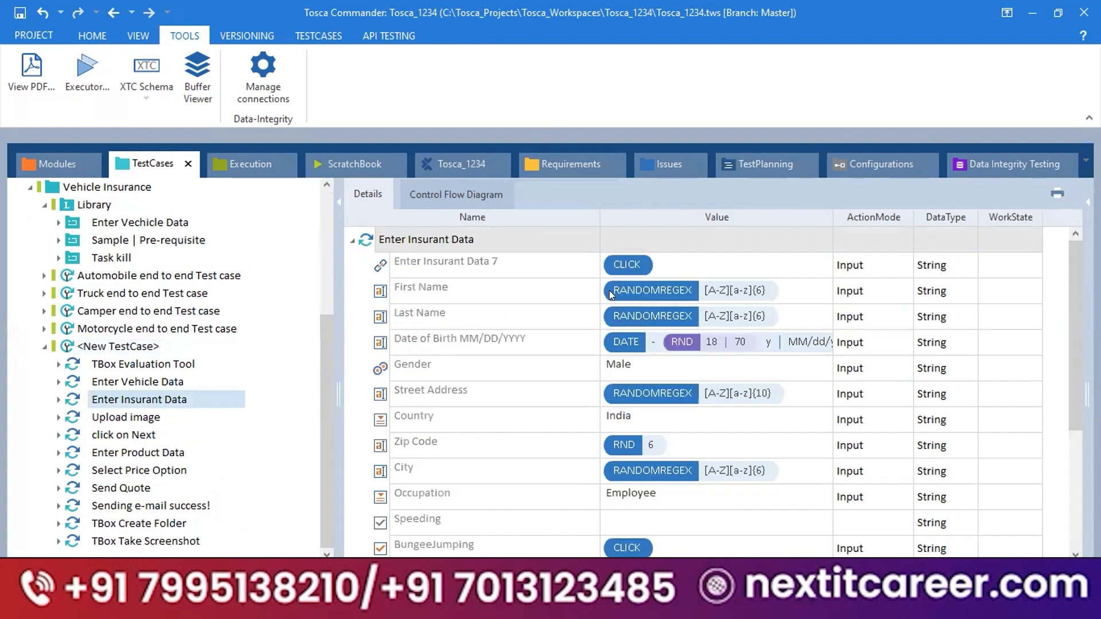
left_click_drag(336, 227, 279, 227)
left_click(363, 367)
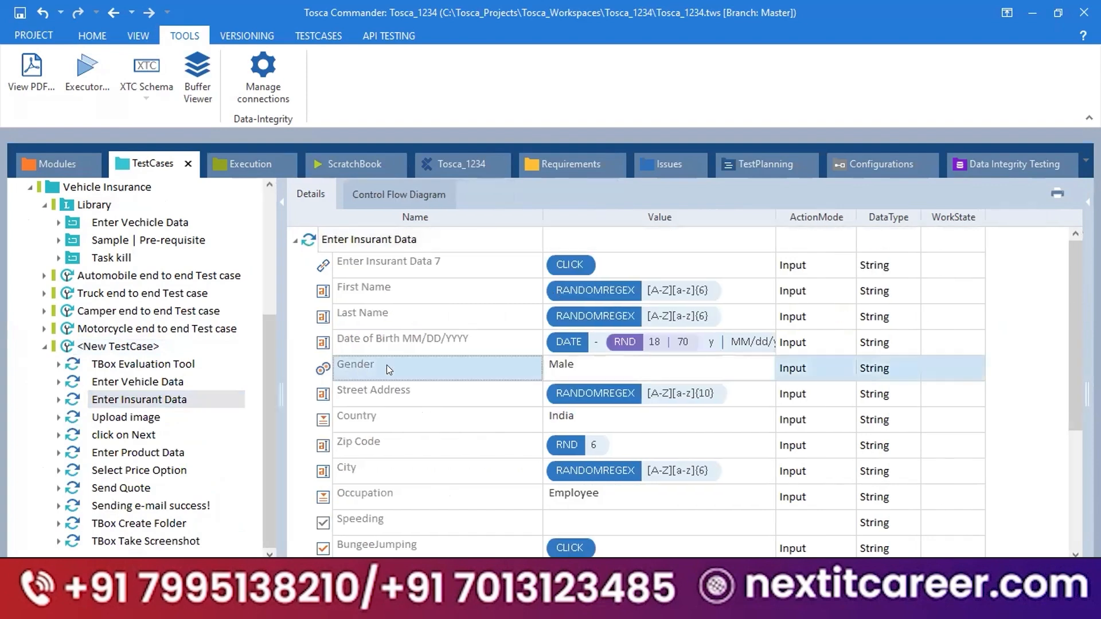
- Try Female as the Gender value in Enter Insurant Data, and restore the value to Male
left_click(387, 365)
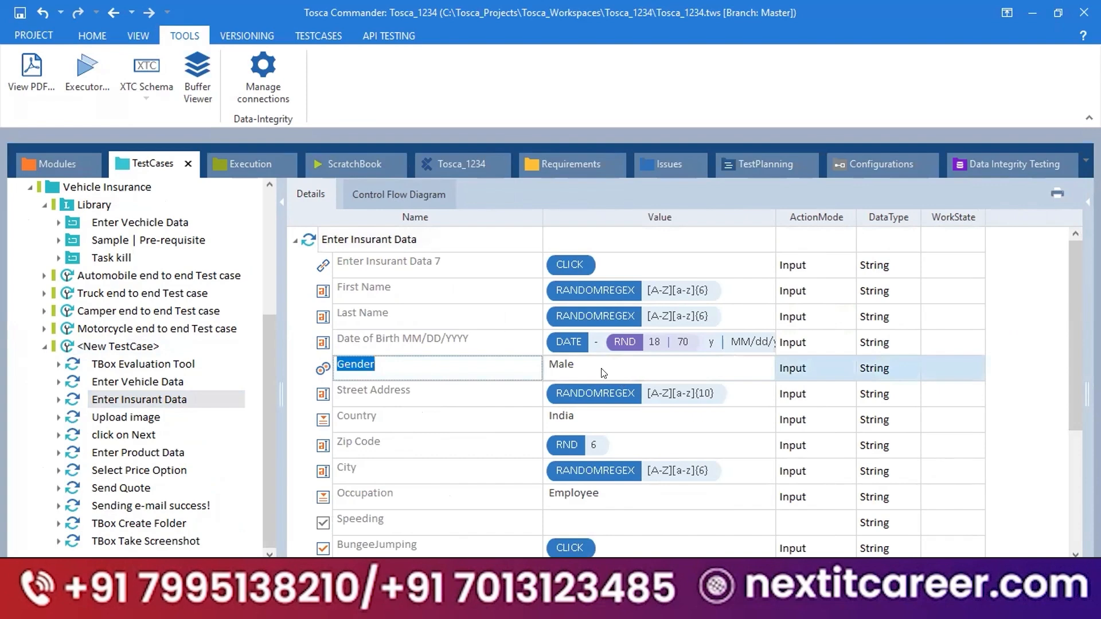
left_click(696, 367)
left_click(740, 372)
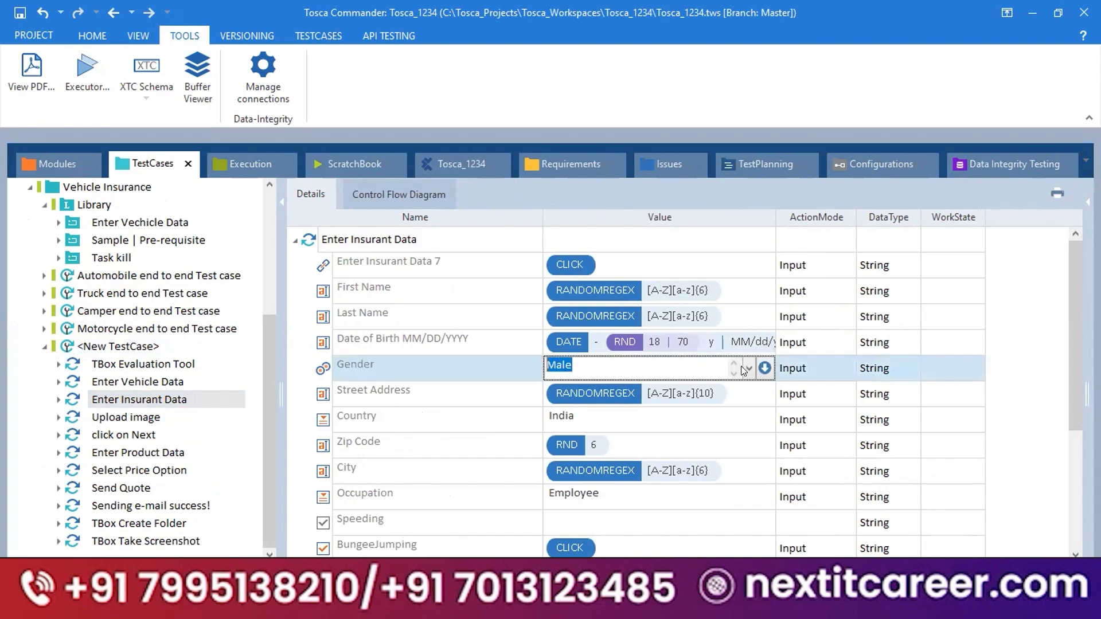
left_click(636, 395)
left_click(600, 360)
left_click(743, 367)
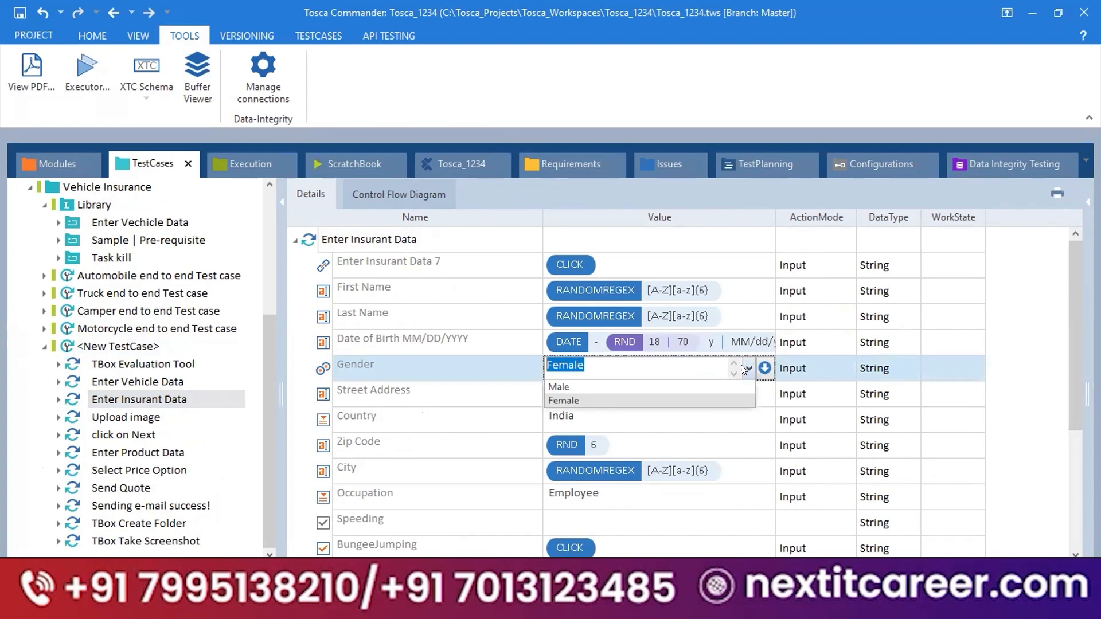
left_click(588, 386)
key("ctrl+a")
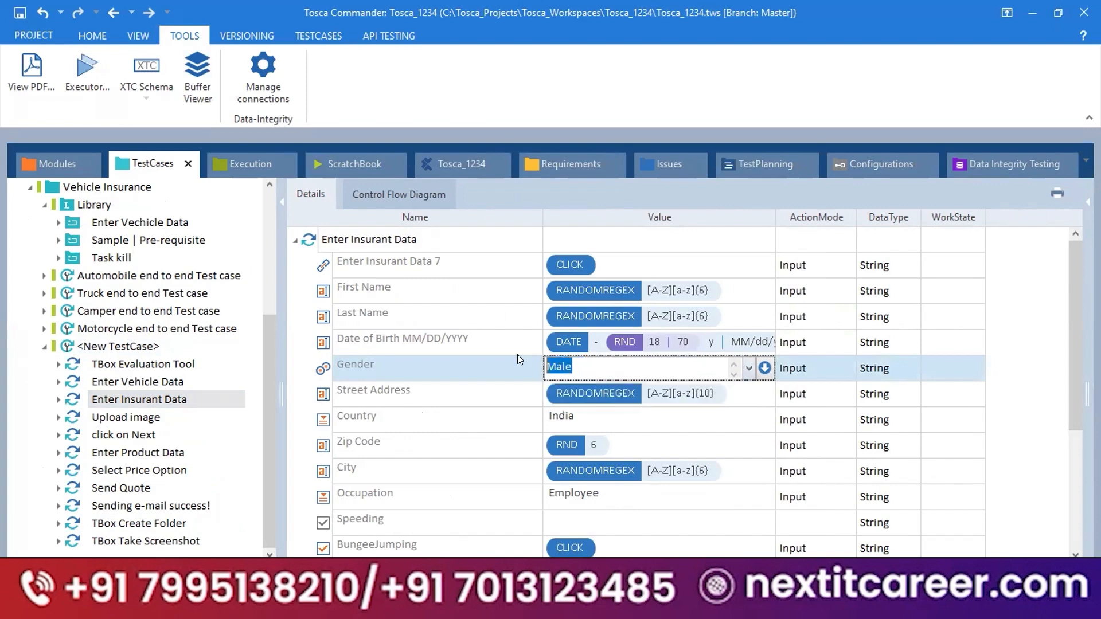
key("BackSpace")
left_click(805, 421)
left_click(585, 367)
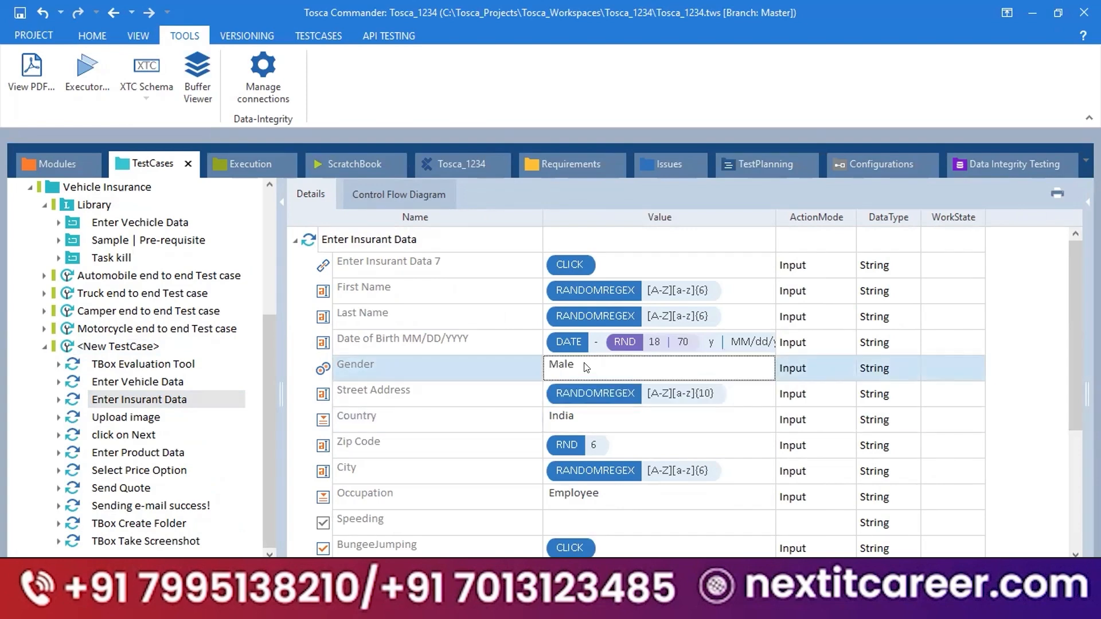
left_click(585, 367)
left_click(331, 361)
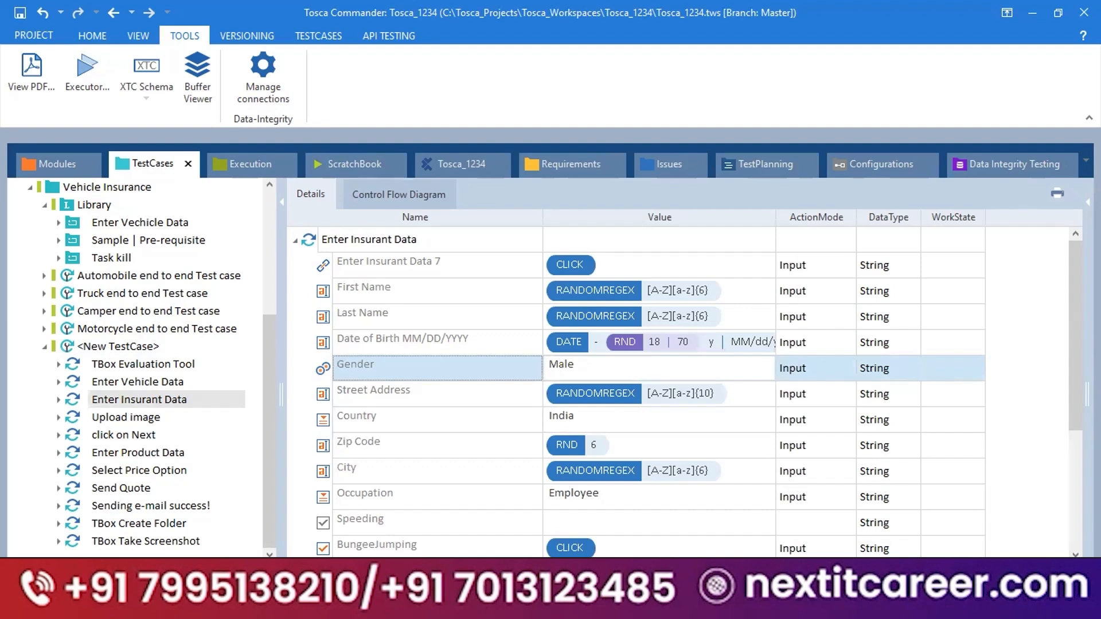
- Switch to the Google Docs notes and write "Control Property name ⇒ Selected" below the radio button question
mouse_move(373, 607)
left_click(373, 510)
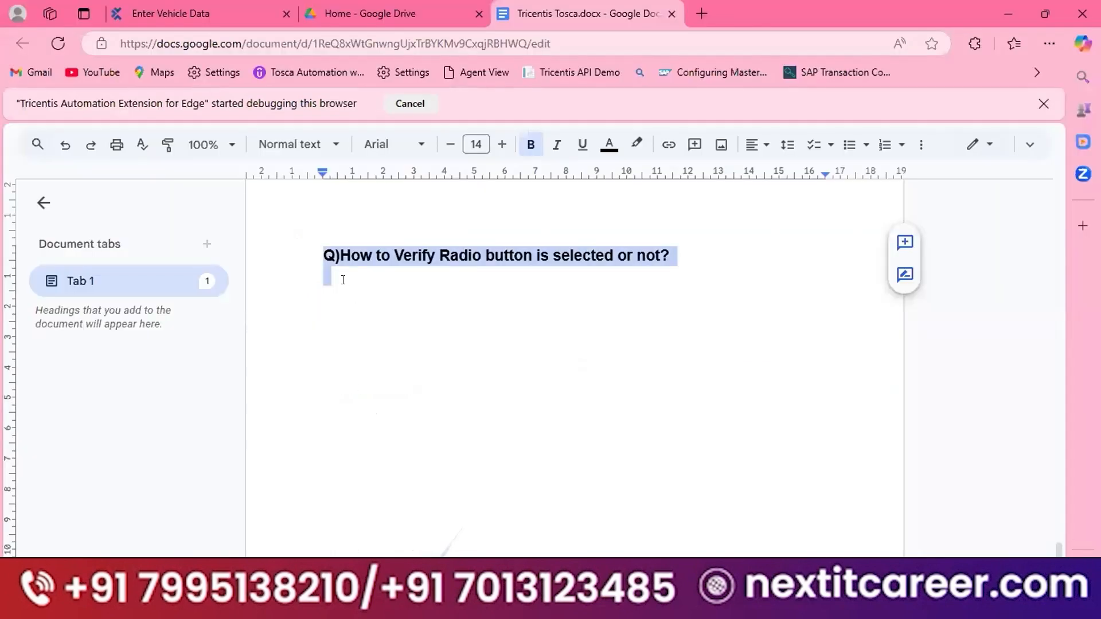
left_click(343, 280)
type("Se")
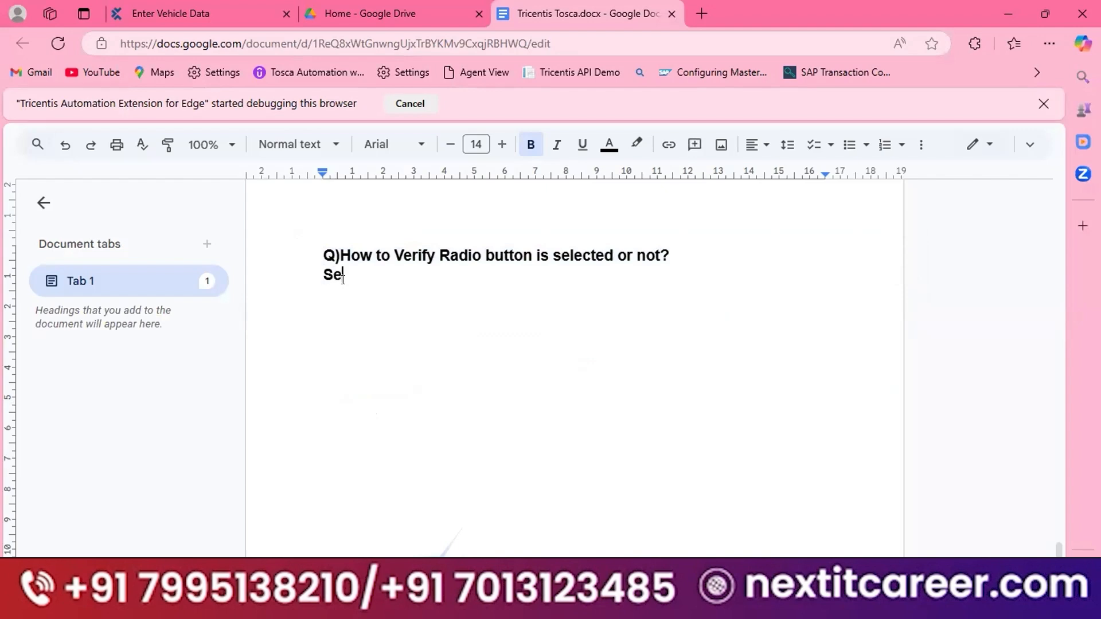
type("lected")
left_click(320, 272)
type("Control Pr")
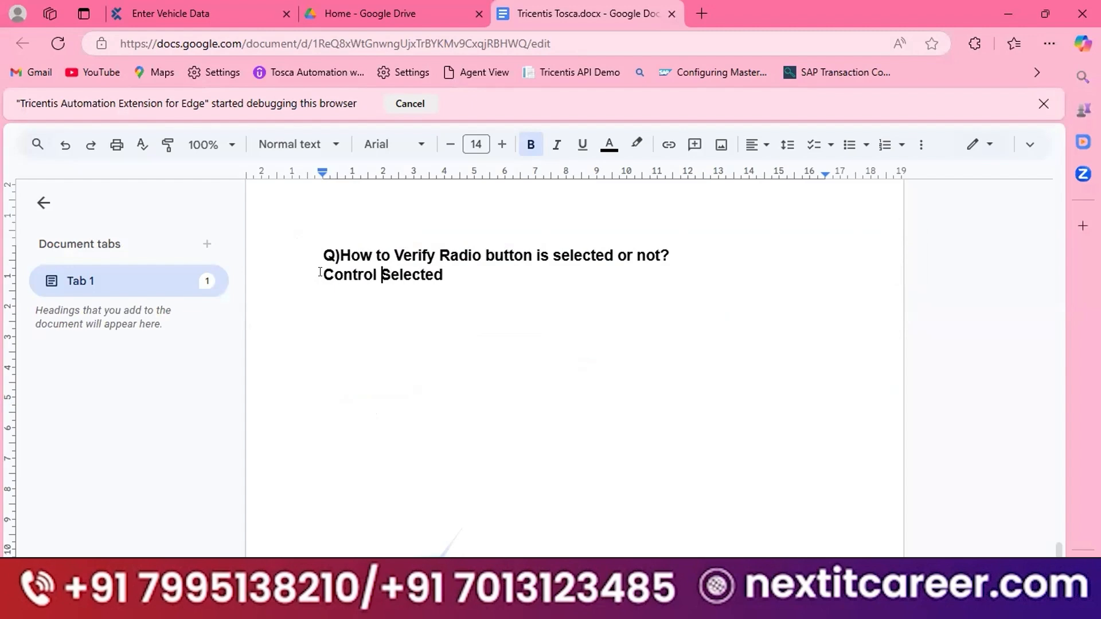
type("operty name ")
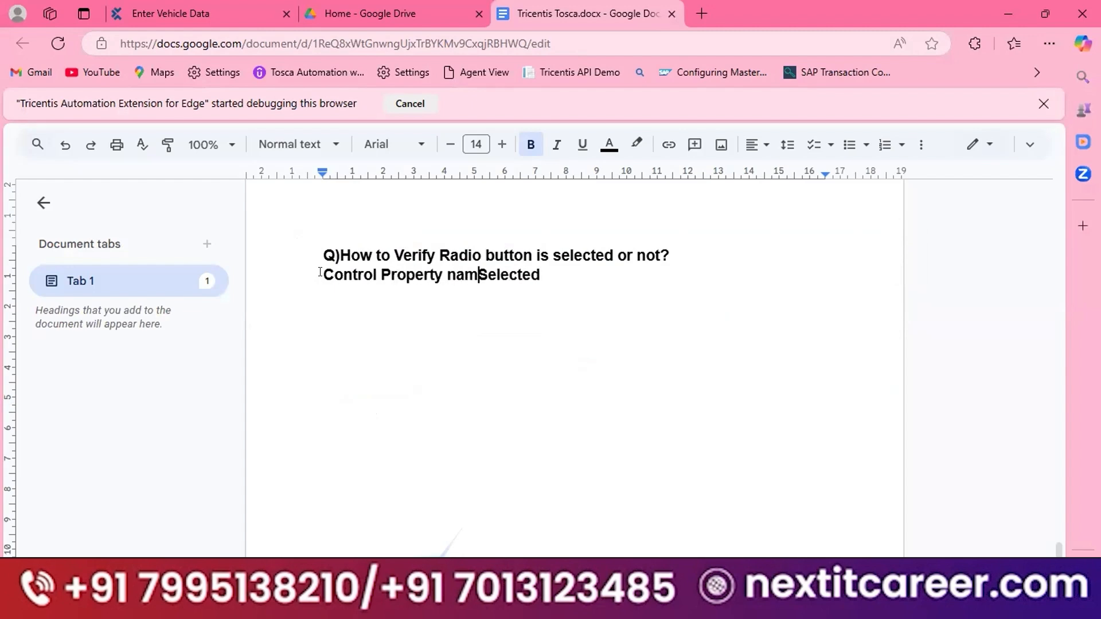
type("==")
key("BackSpace")
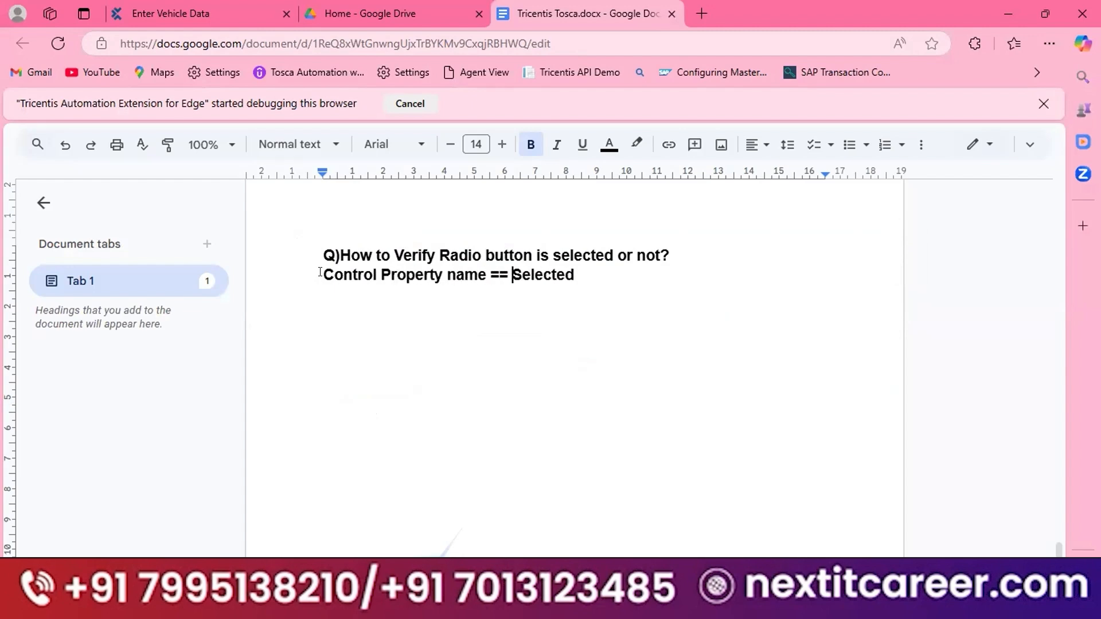
type(">")
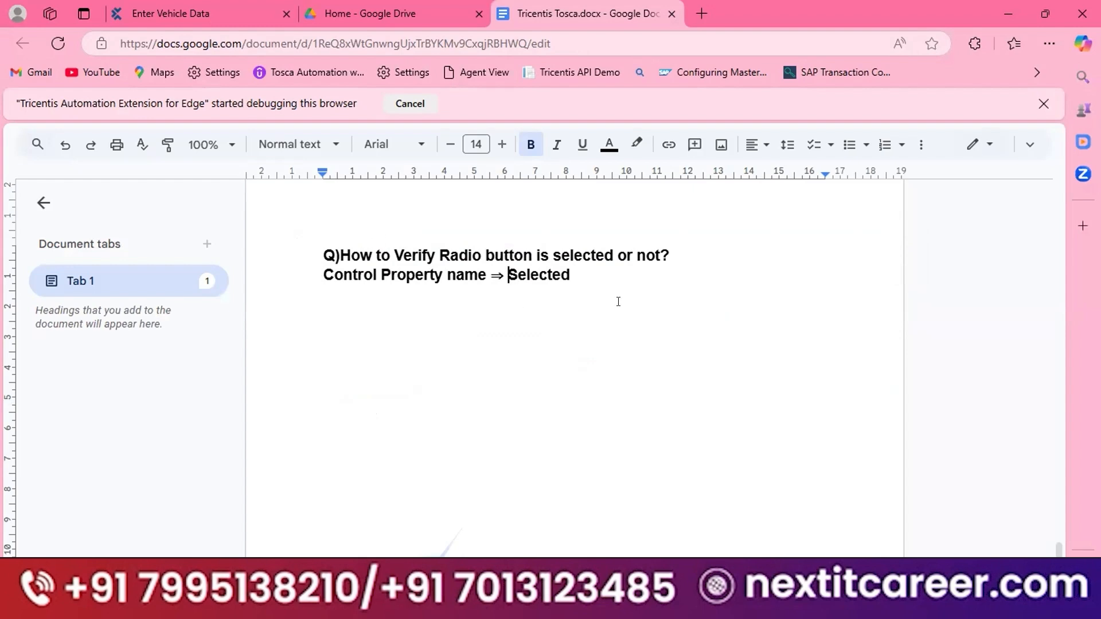
- Append "(Radio btn, checkboxes)" to the end of the control property answer line
left_click(579, 269)
type("(Radio b")
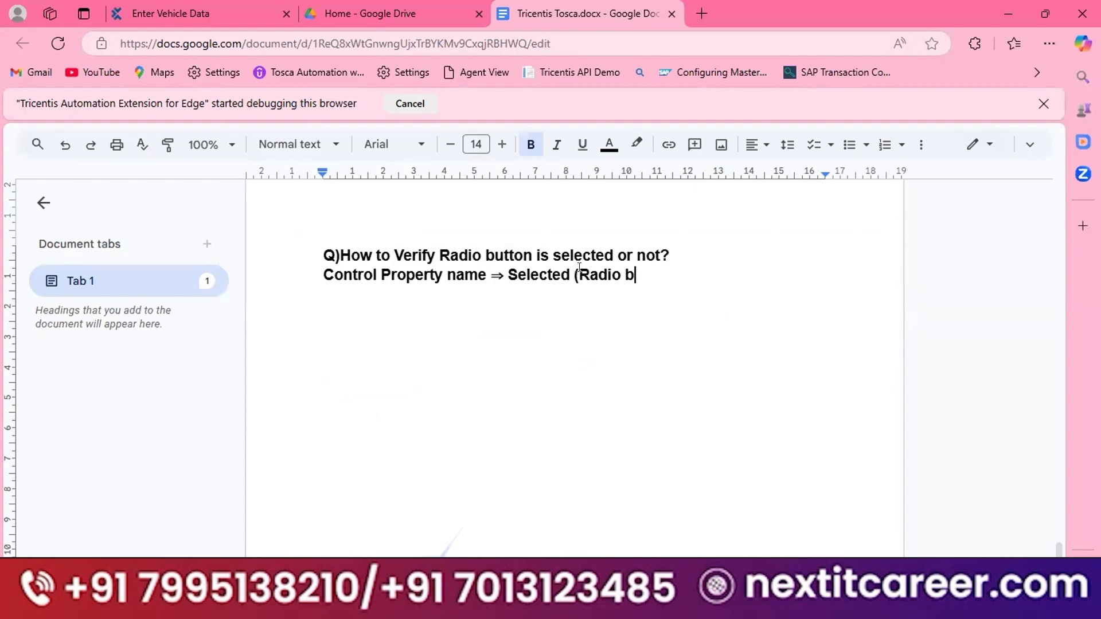
type("tn, checkbox")
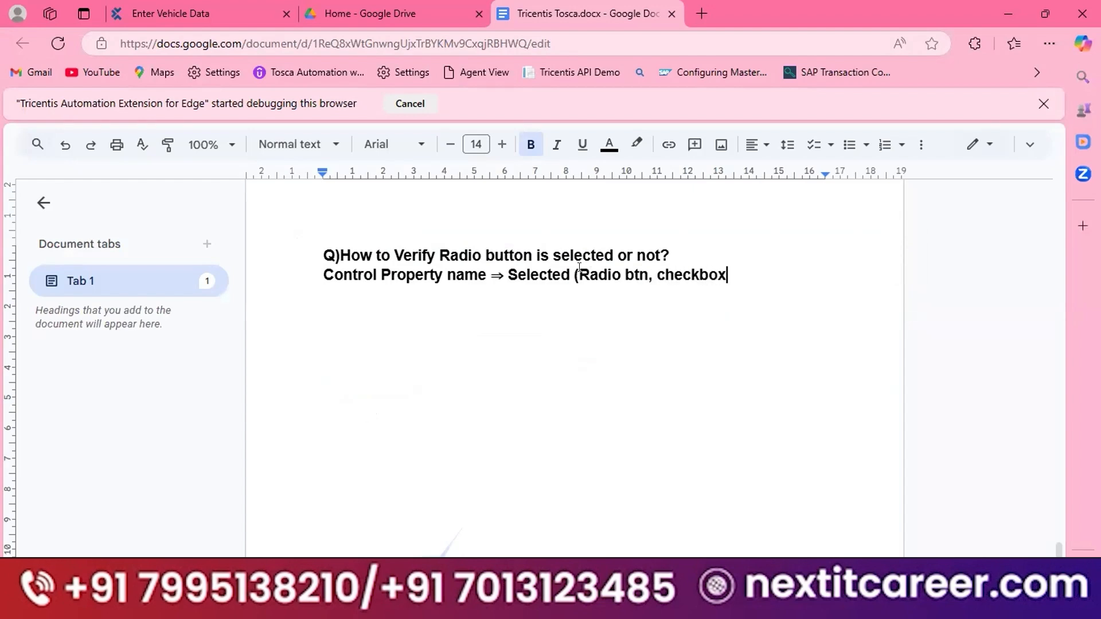
type("es)")
left_click_drag(571, 274, 508, 272)
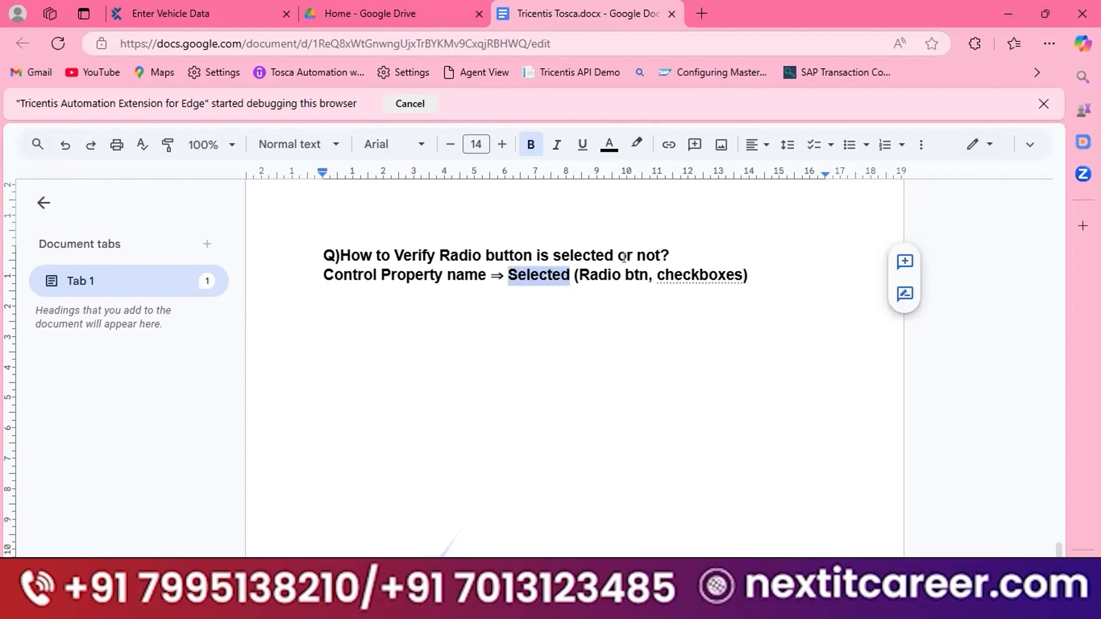
left_click_drag(627, 255, 560, 271)
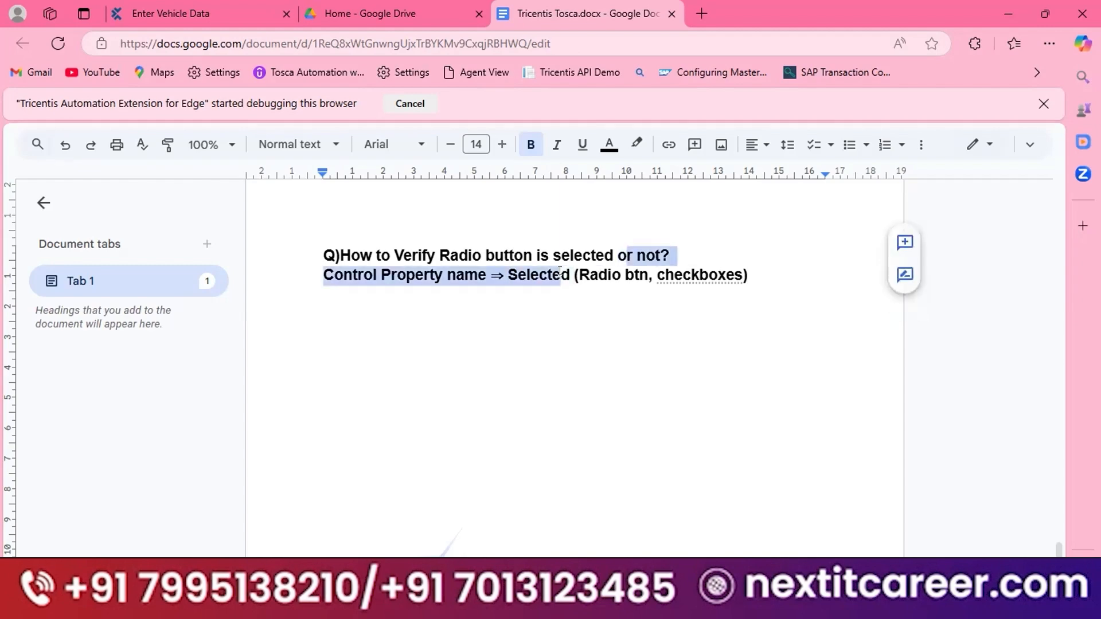
left_click(619, 308)
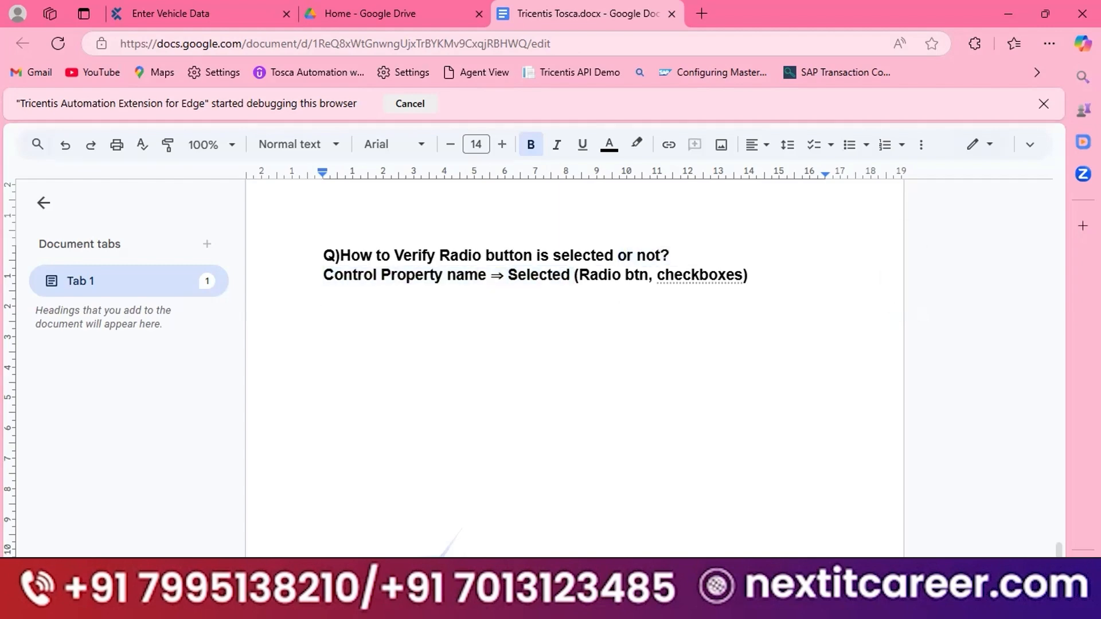
- Switch back to Tosca Commander and jump from the Gender test step value to its module attribute
key("alt+Tab")
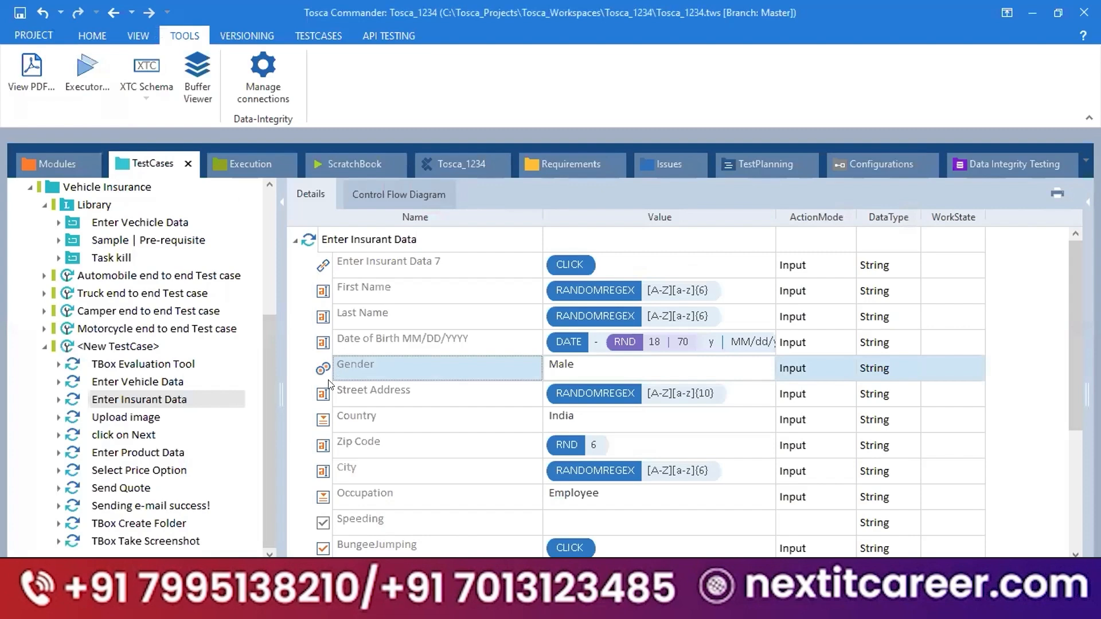
right_click(323, 374)
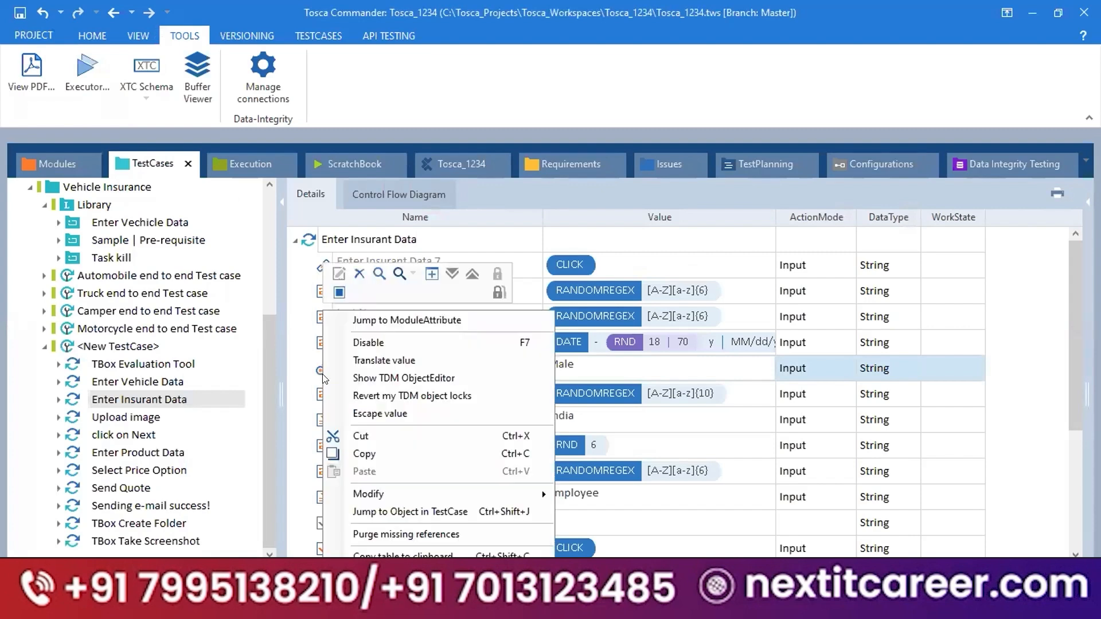
left_click(405, 320)
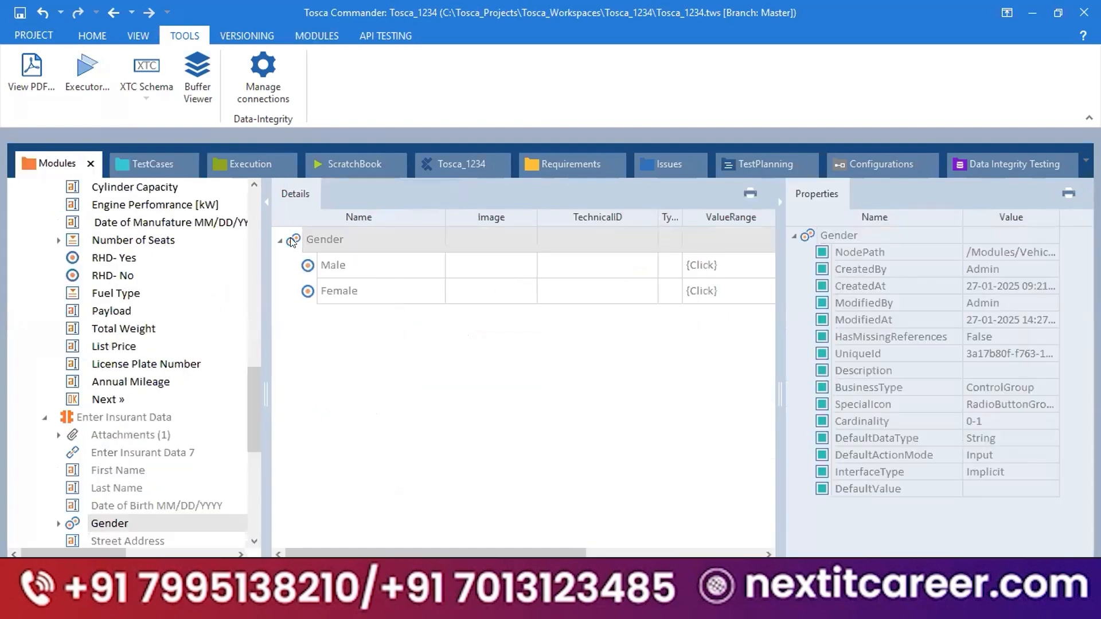
- Check out the Enter Insurant Data module and select its Gender radio button group
left_click(124, 419)
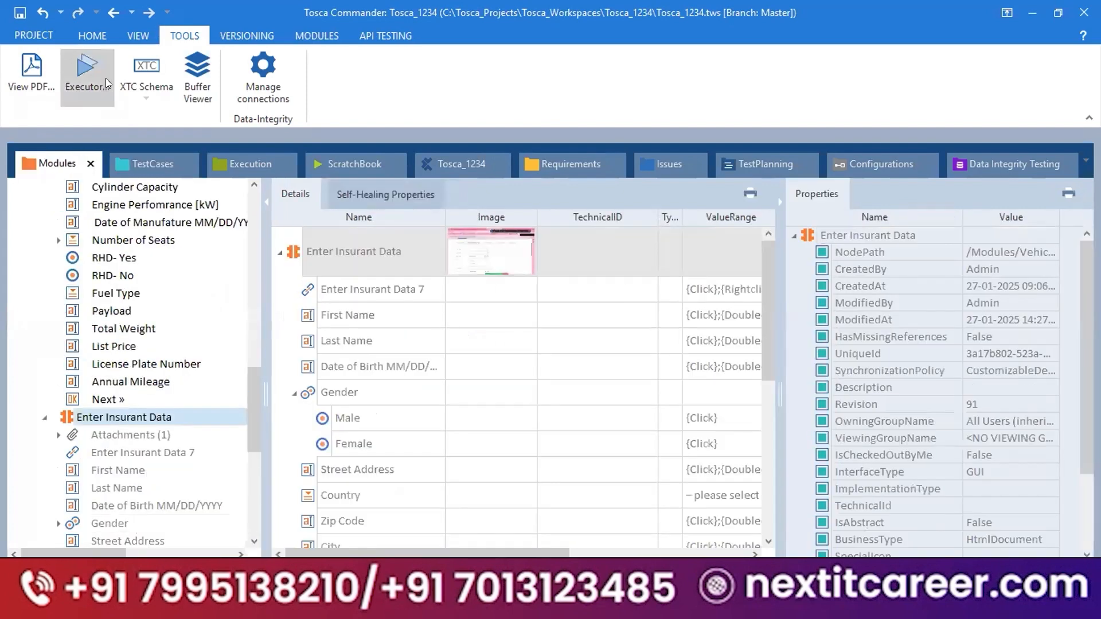
left_click(93, 37)
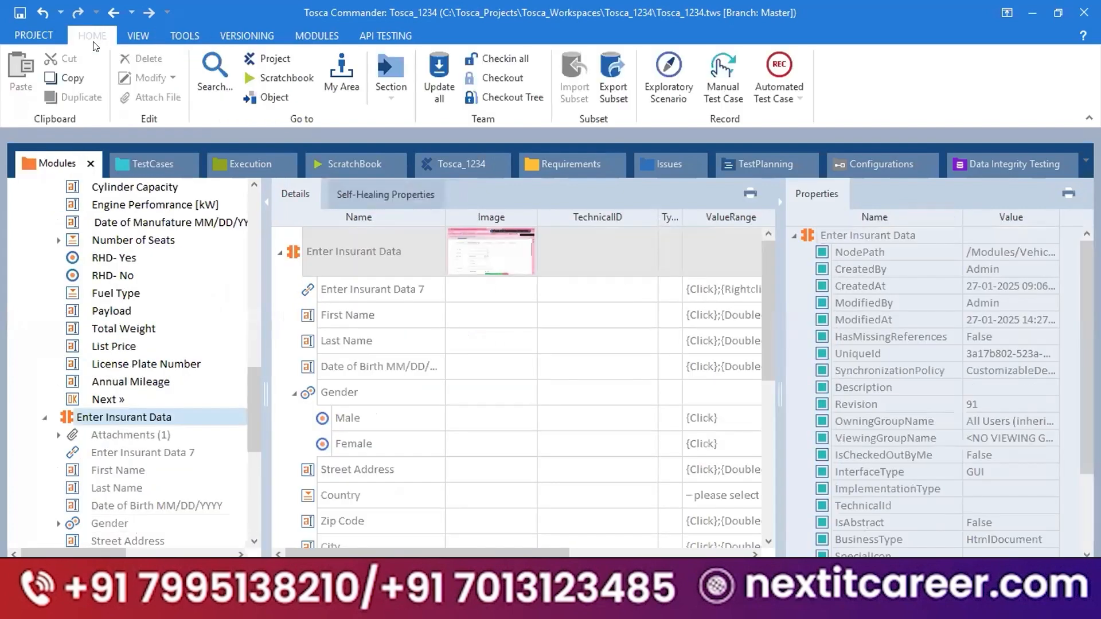
left_click(503, 89)
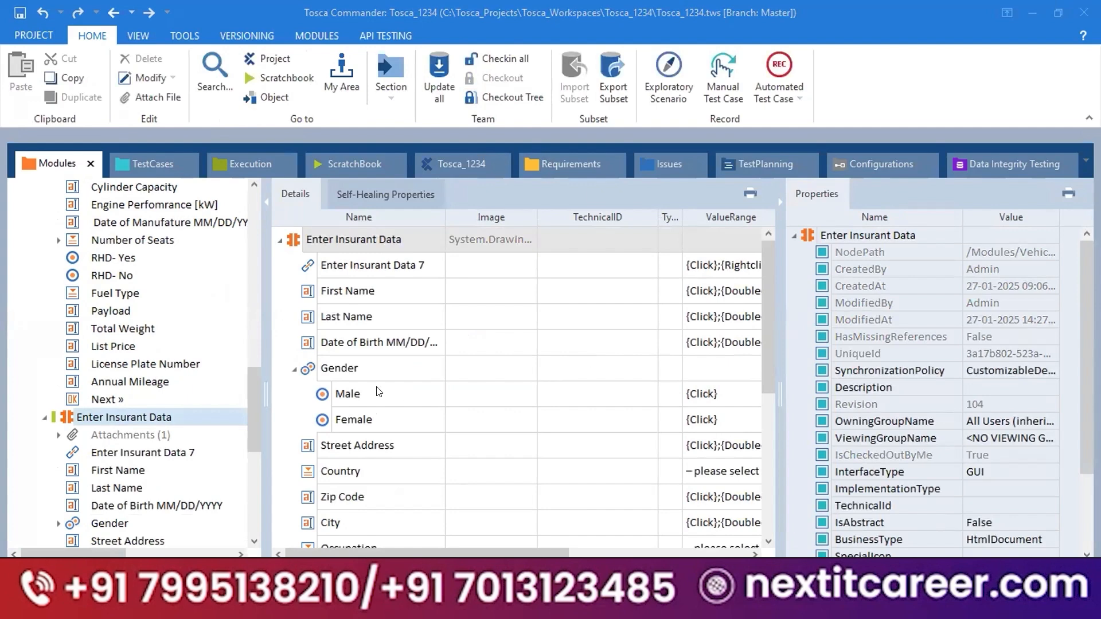
left_click(354, 367)
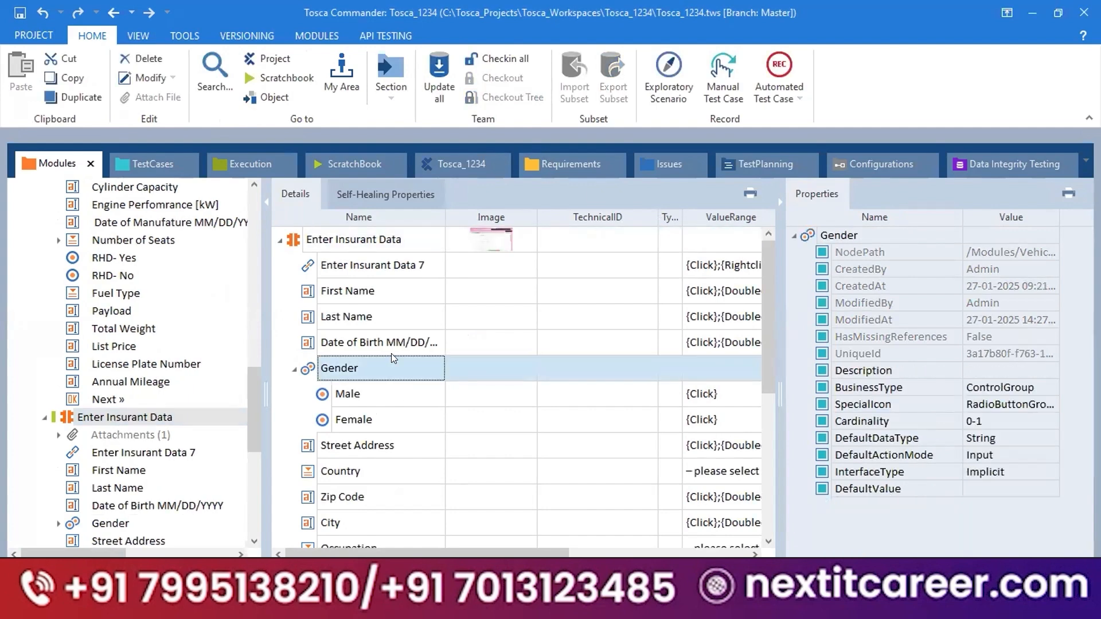
- Set the Cardinality of the Gender radio button group to 0-n
left_click(994, 425)
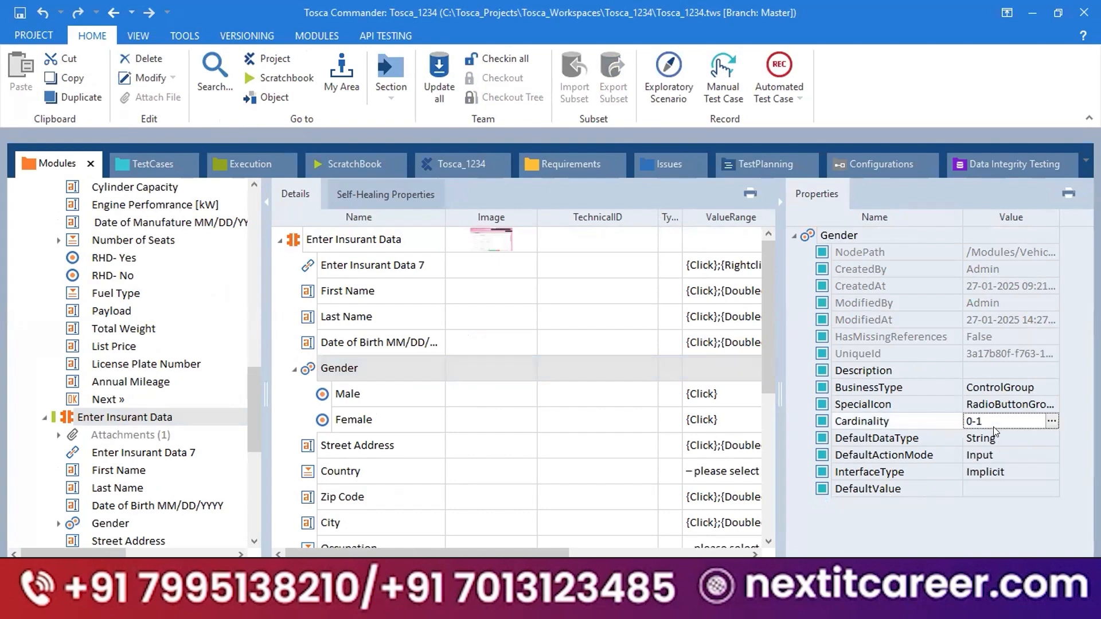
key("BackSpace")
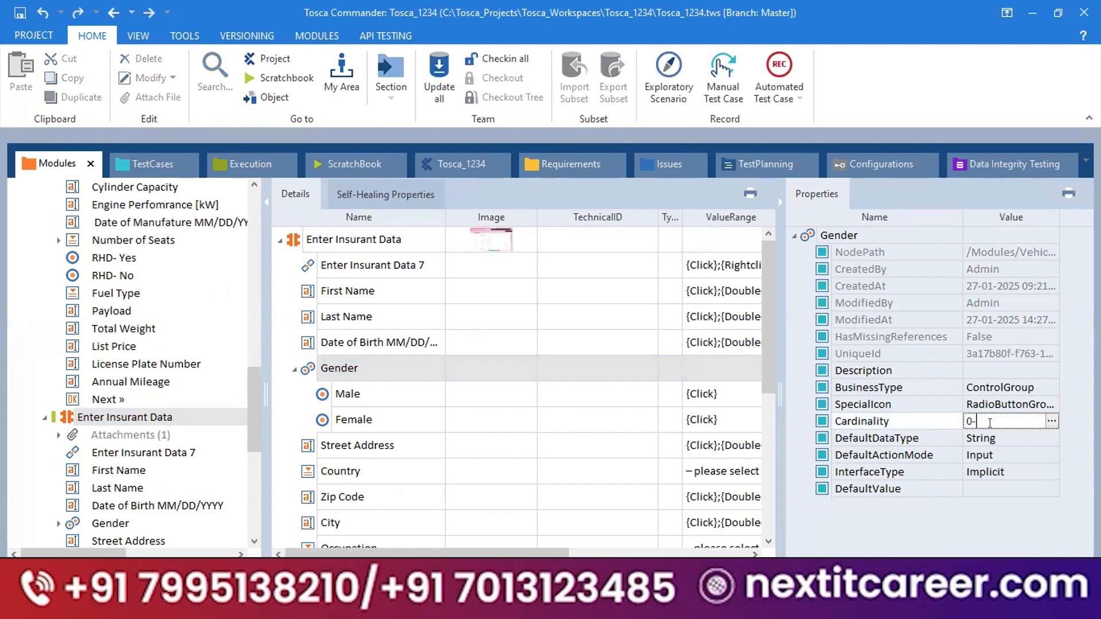
type("n")
key("Return")
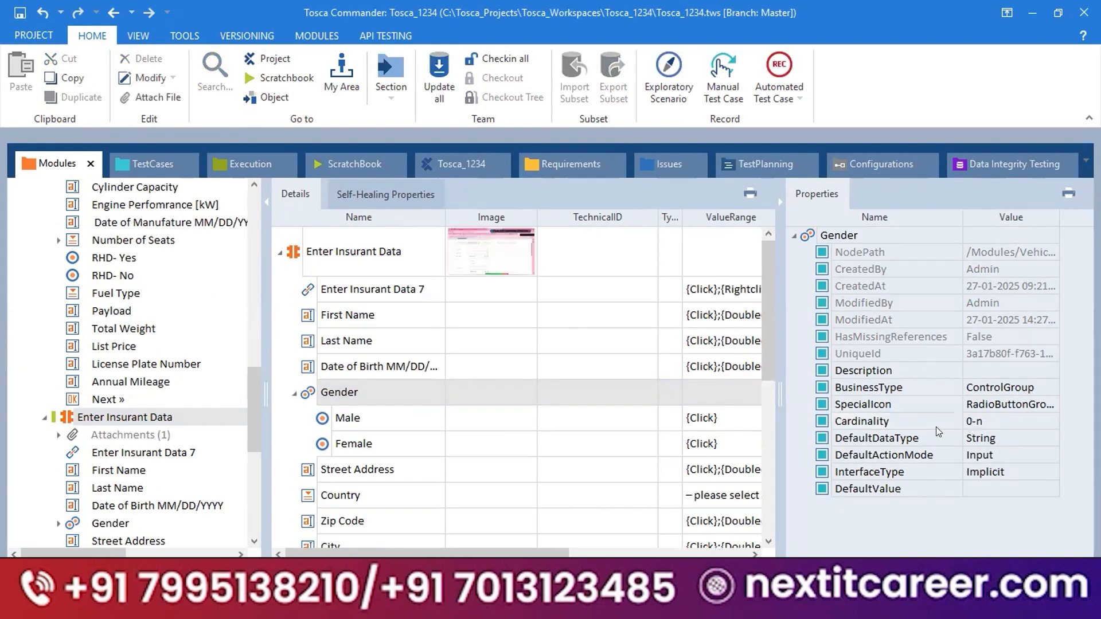
- Return to the test case and set the second Gender entry to Male with the Verify action mode
left_click(131, 163)
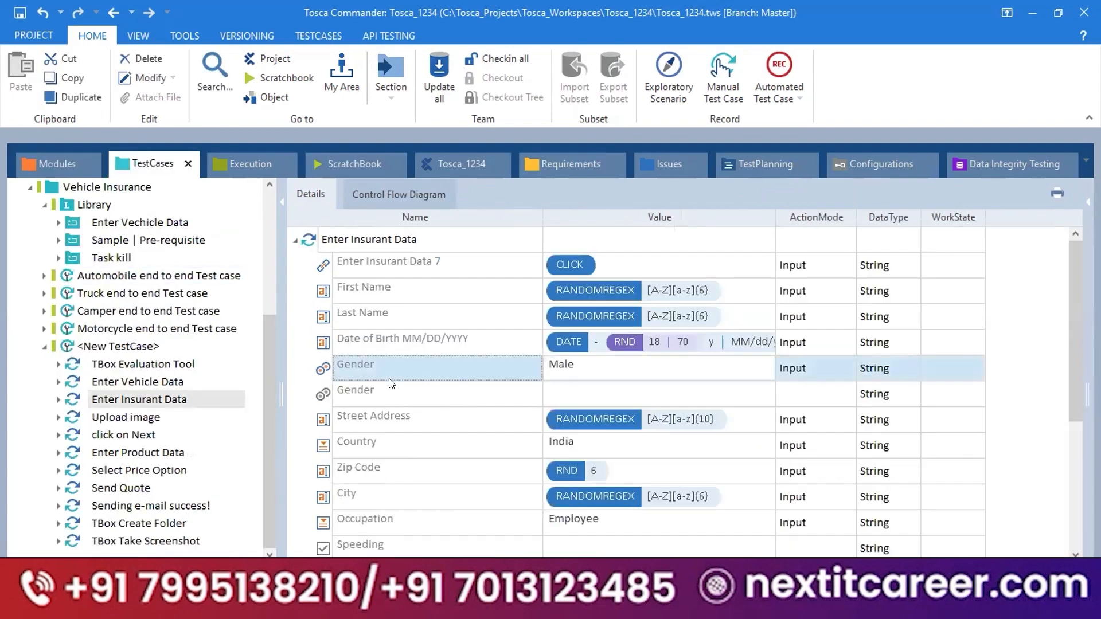
left_click(587, 389)
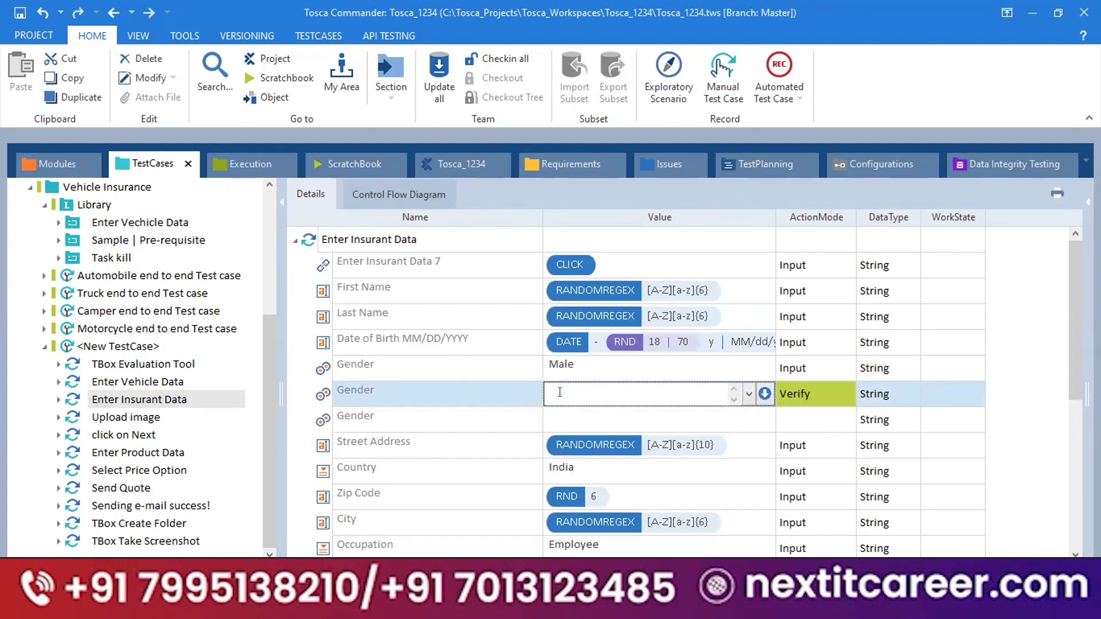
type("Male")
left_click(809, 471)
left_click(556, 393)
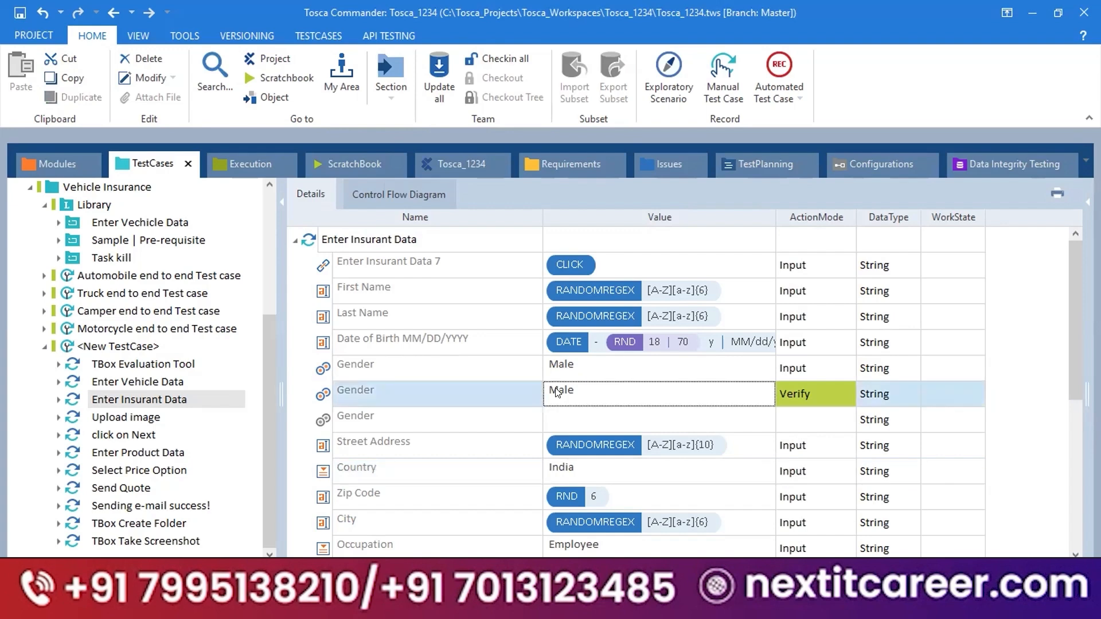
left_click(814, 394)
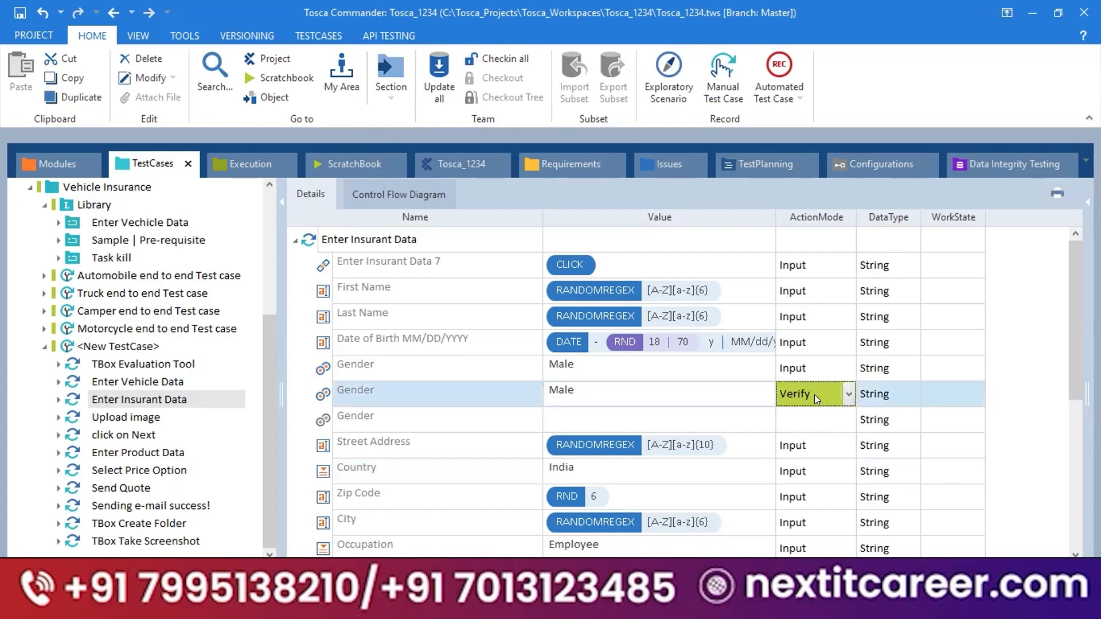
- Run the Enter Insurant Data test step in ScratchBook
left_click(380, 240)
right_click(381, 240)
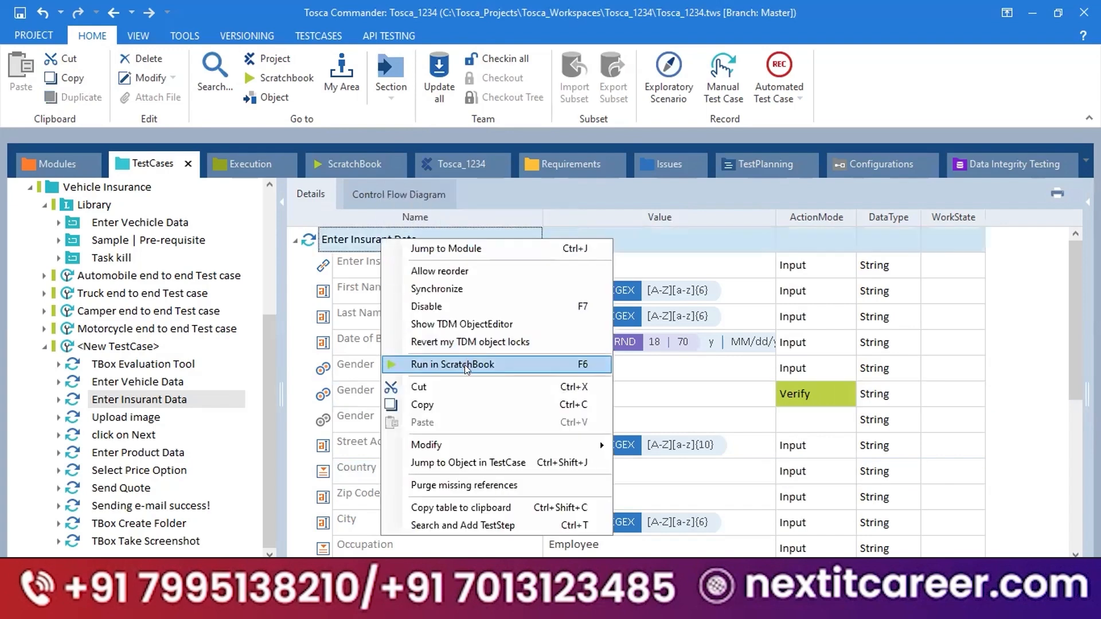
left_click(465, 365)
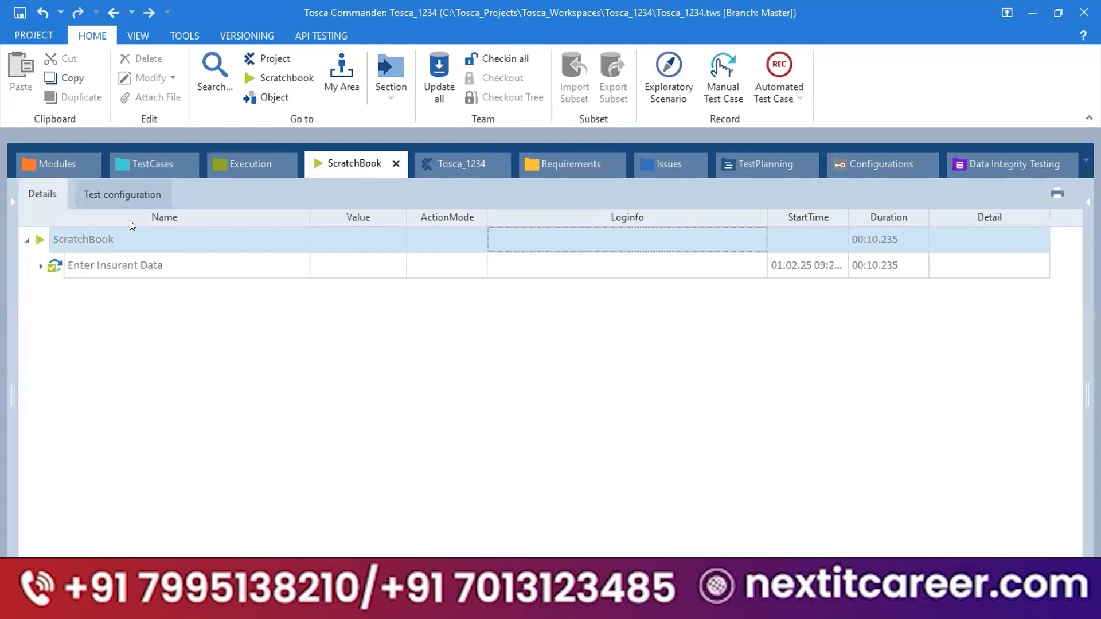
- Return to the test case and change the first Gender entry's value to Female, keeping the Input action mode
left_click(117, 161)
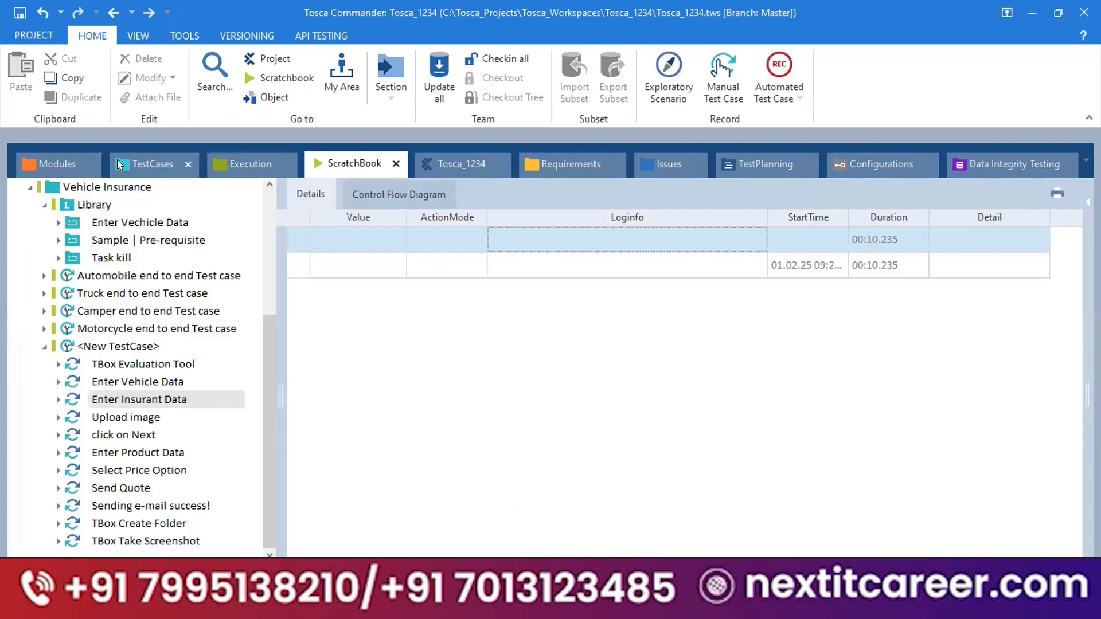
left_click(378, 353)
left_click(378, 358)
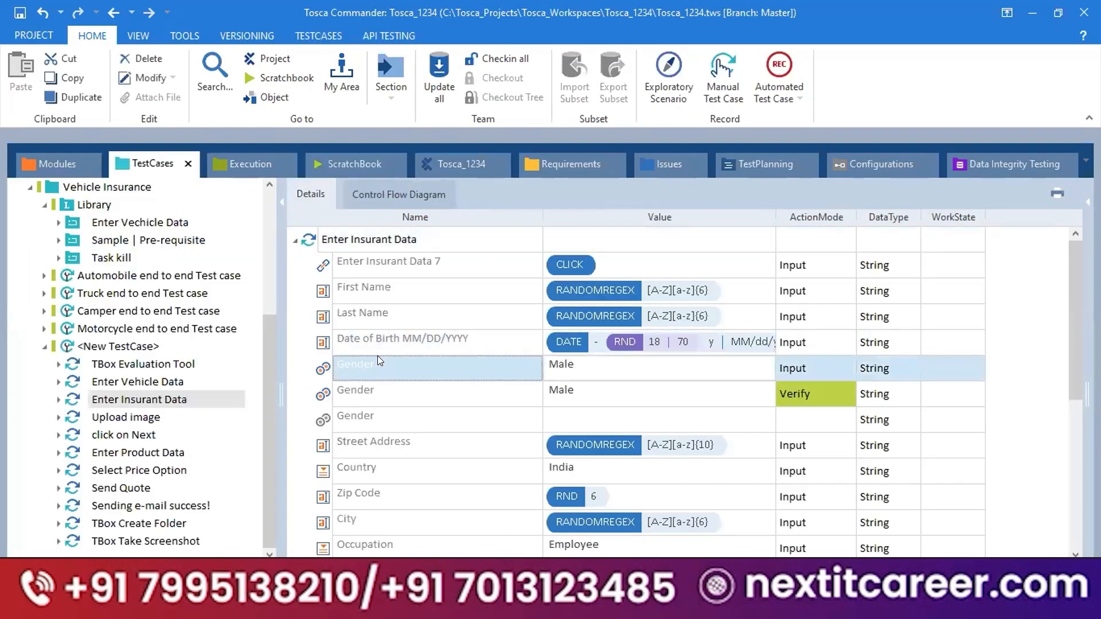
left_click(378, 358)
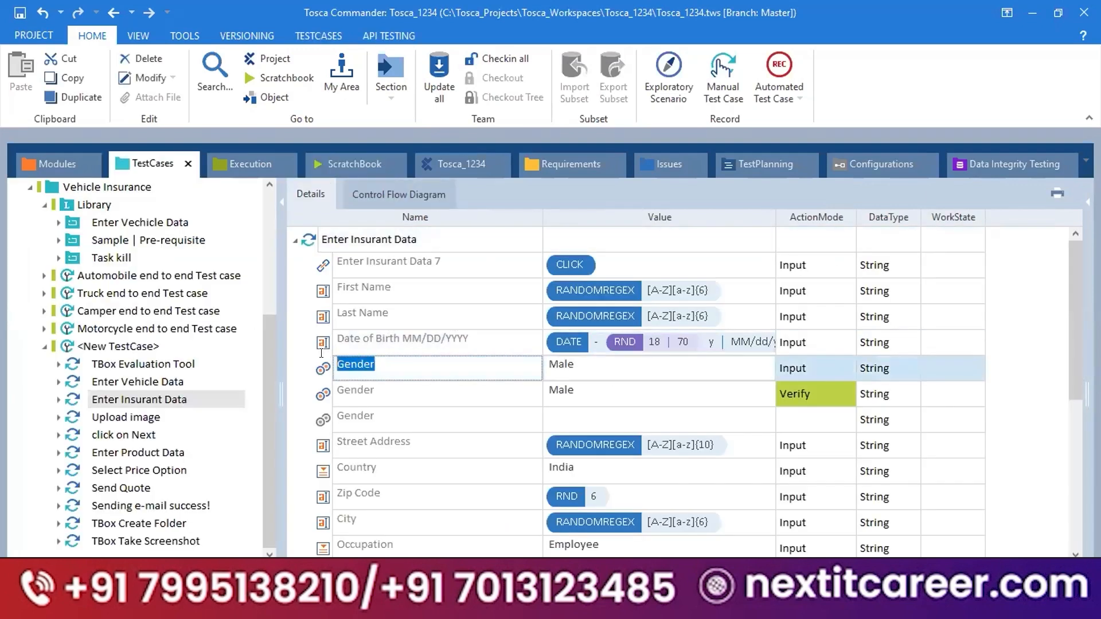
left_click(561, 357)
left_click(749, 370)
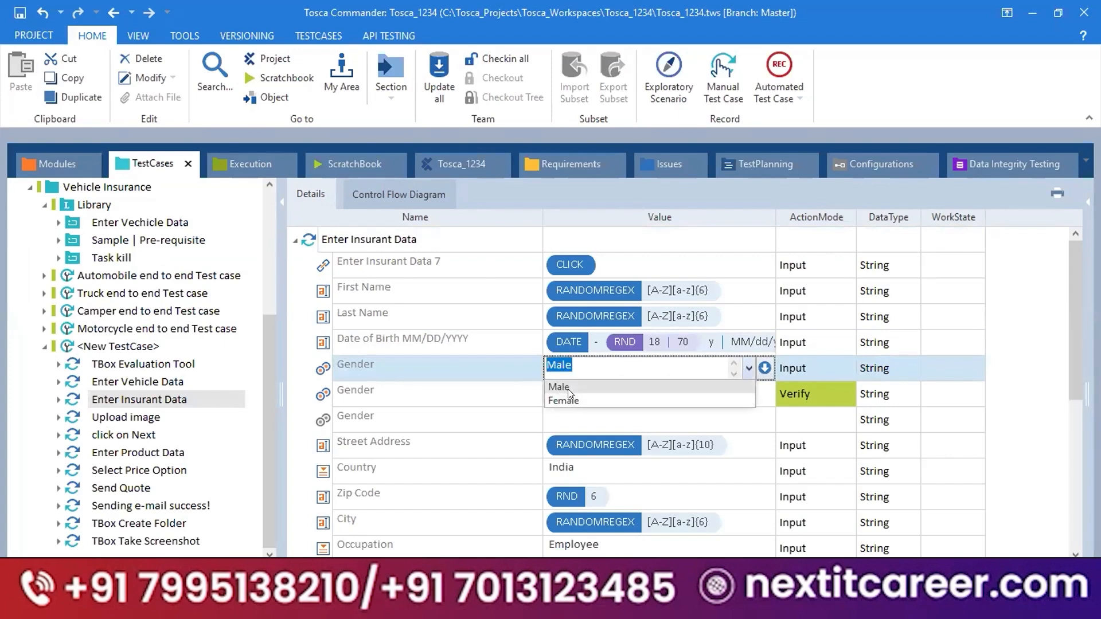
key("BackSpace")
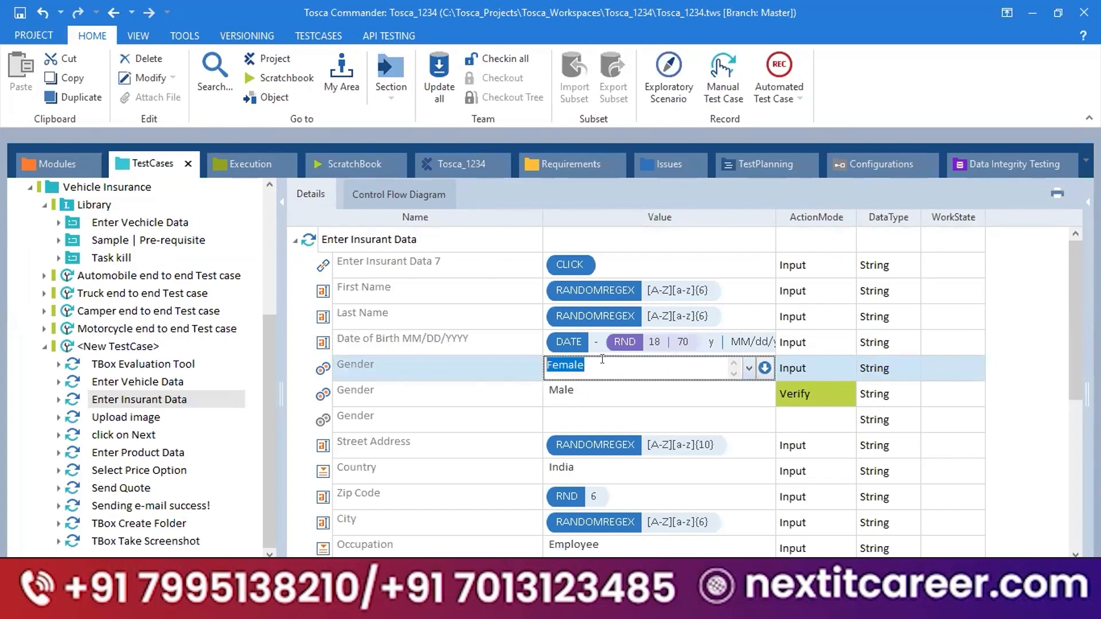
left_click_drag(603, 360, 539, 361)
left_click(792, 368)
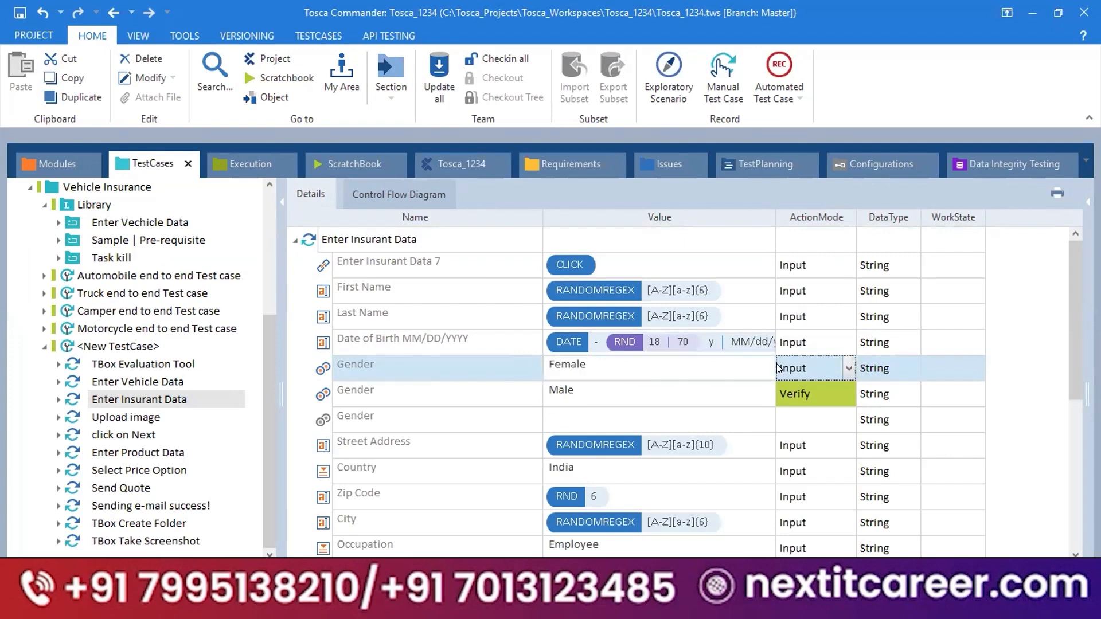
left_click(778, 369)
- Compare the value of the Gender input entry with the value expected by the Gender verify entry
left_click(611, 387)
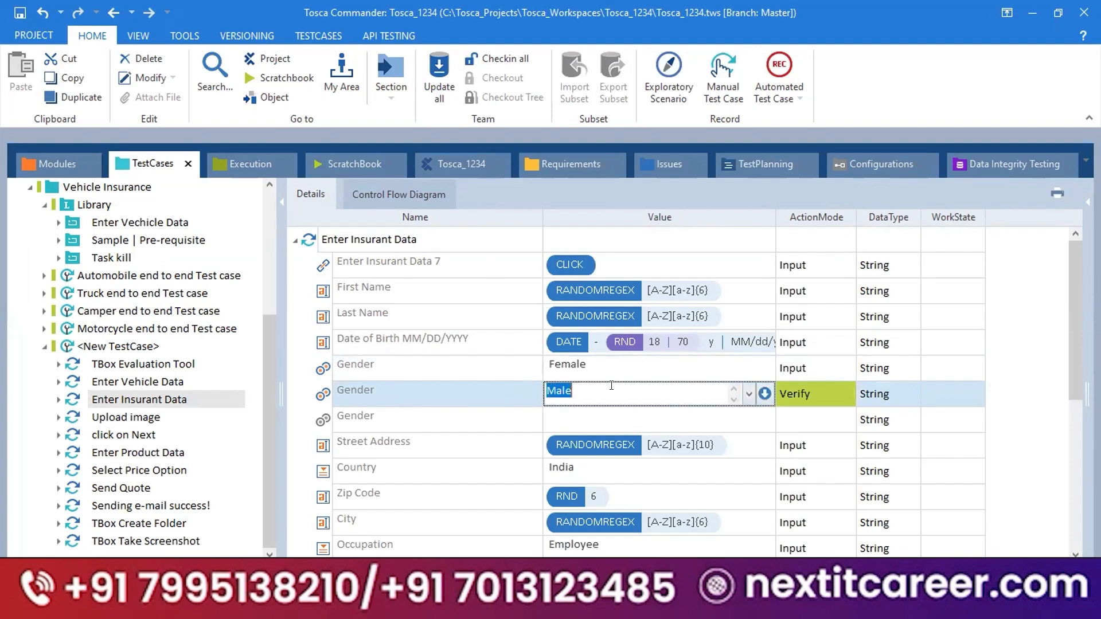
left_click_drag(612, 386, 538, 382)
left_click(789, 382)
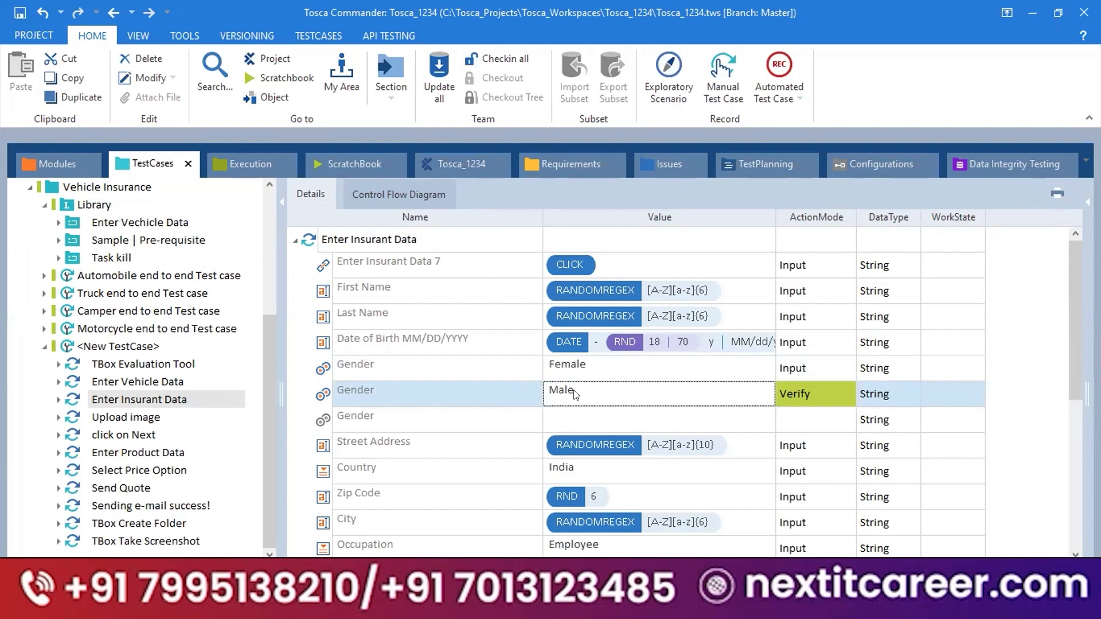
left_click(601, 393)
left_click_drag(601, 394, 529, 392)
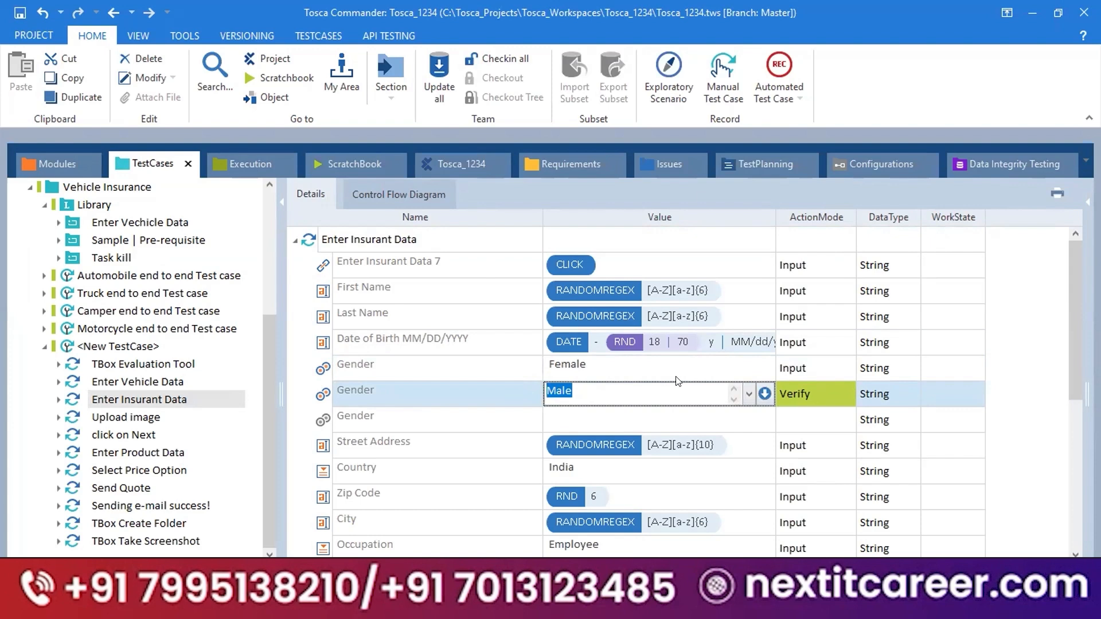
left_click(619, 392)
left_click_drag(574, 393, 540, 382)
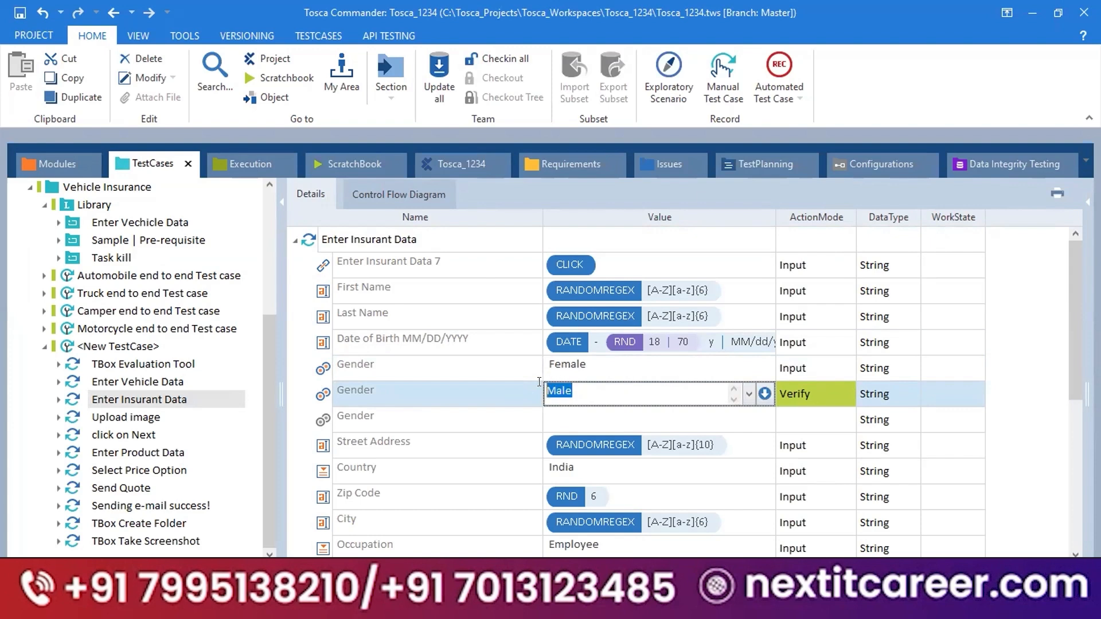
left_click(615, 394)
left_click_drag(615, 394, 535, 382)
left_click(603, 365)
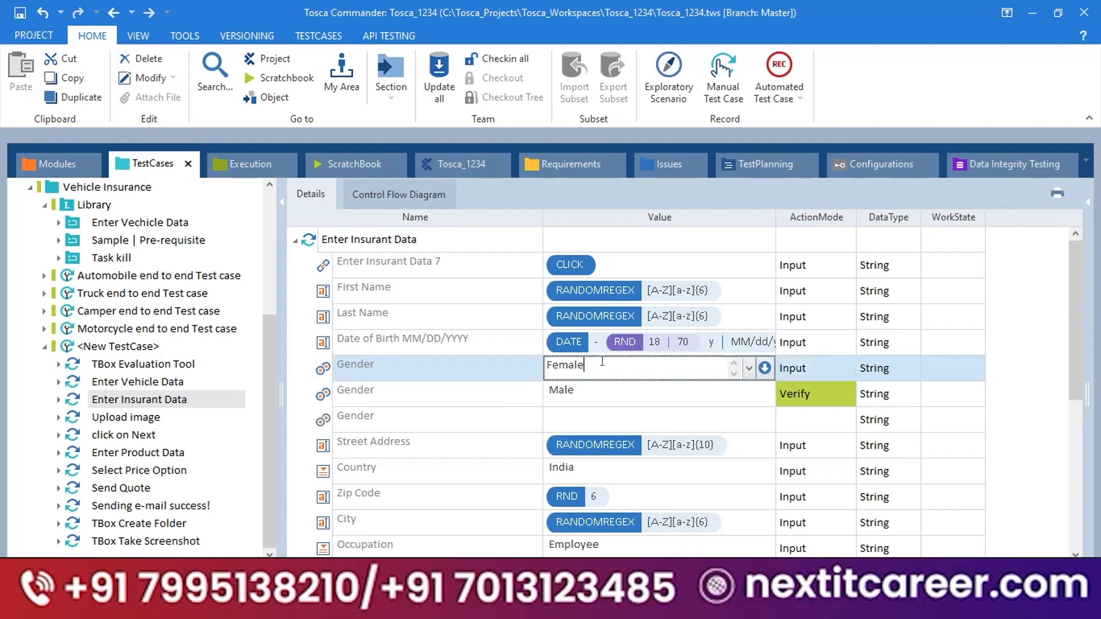
left_click_drag(602, 362, 512, 359)
left_click(578, 390)
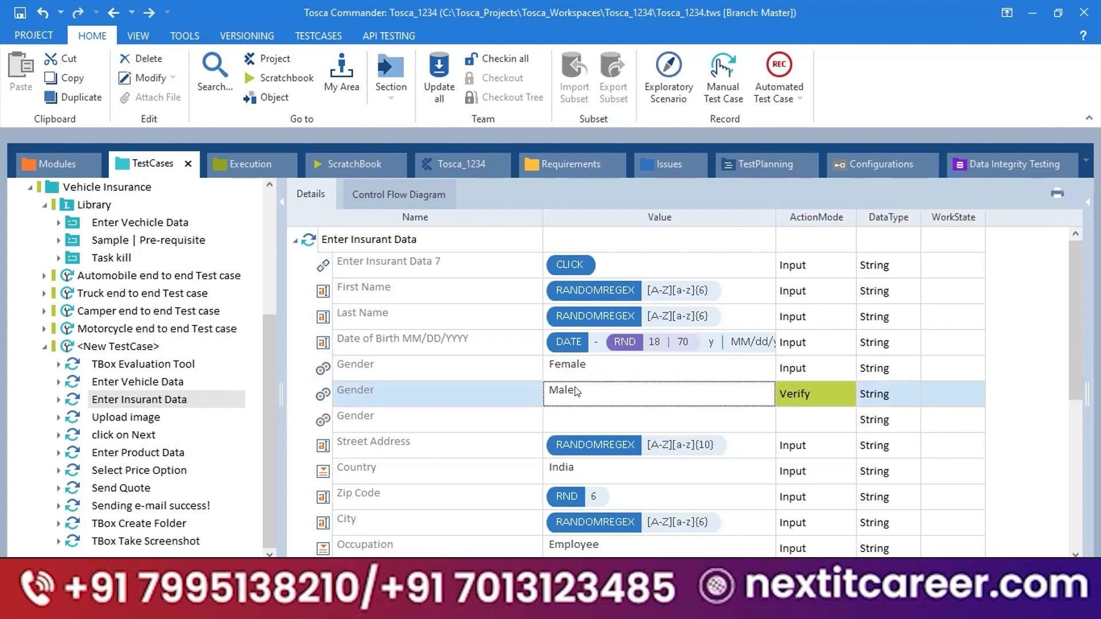
left_click(578, 391)
left_click_drag(578, 390, 529, 384)
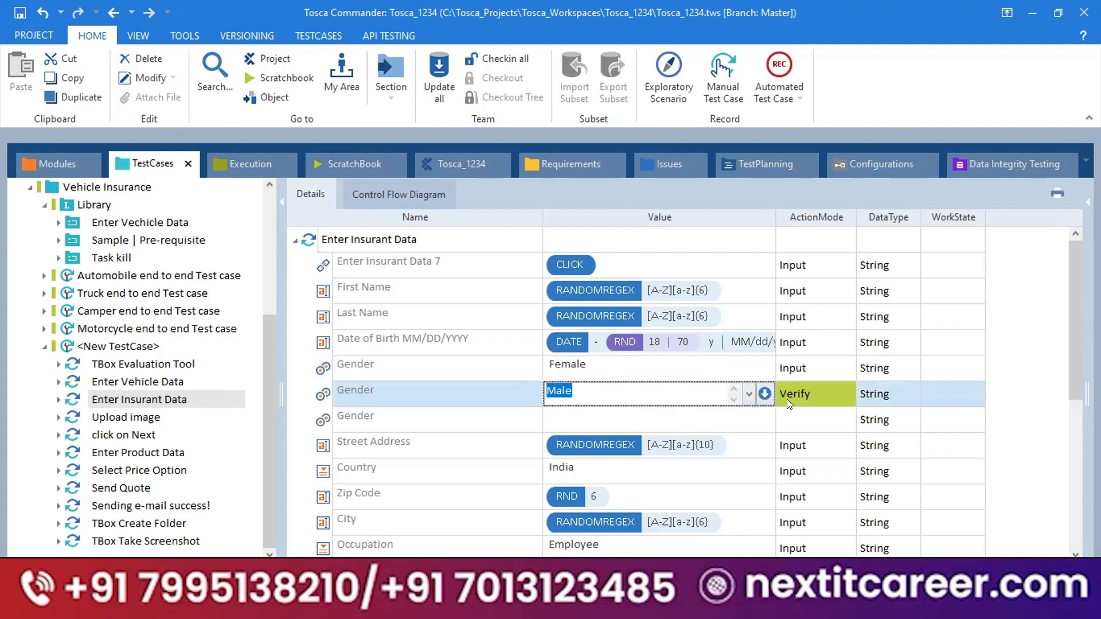
- Run Enter Insurant Data in ScratchBook again and examine the expected and actual values logged for the second Gender entry
right_click(413, 245)
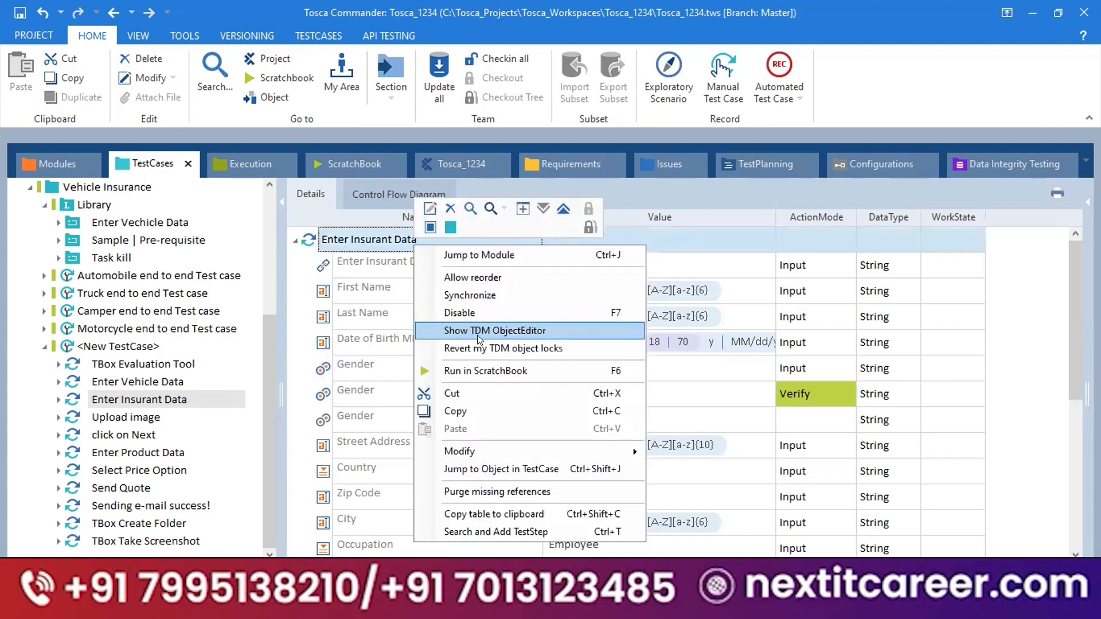
left_click(482, 370)
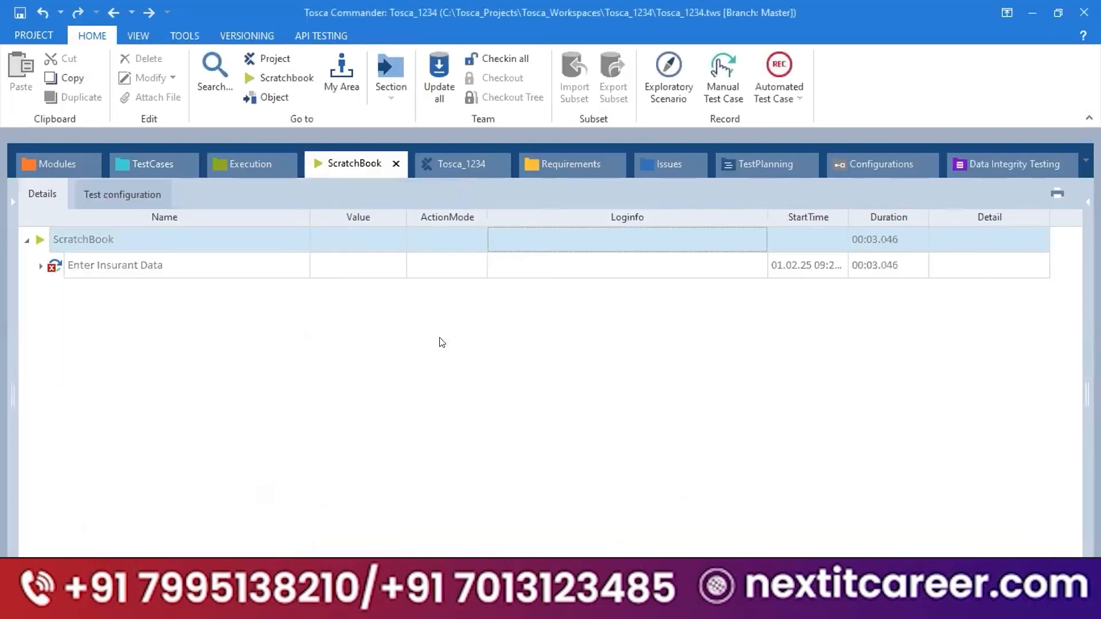
left_click(35, 266)
left_click(607, 417)
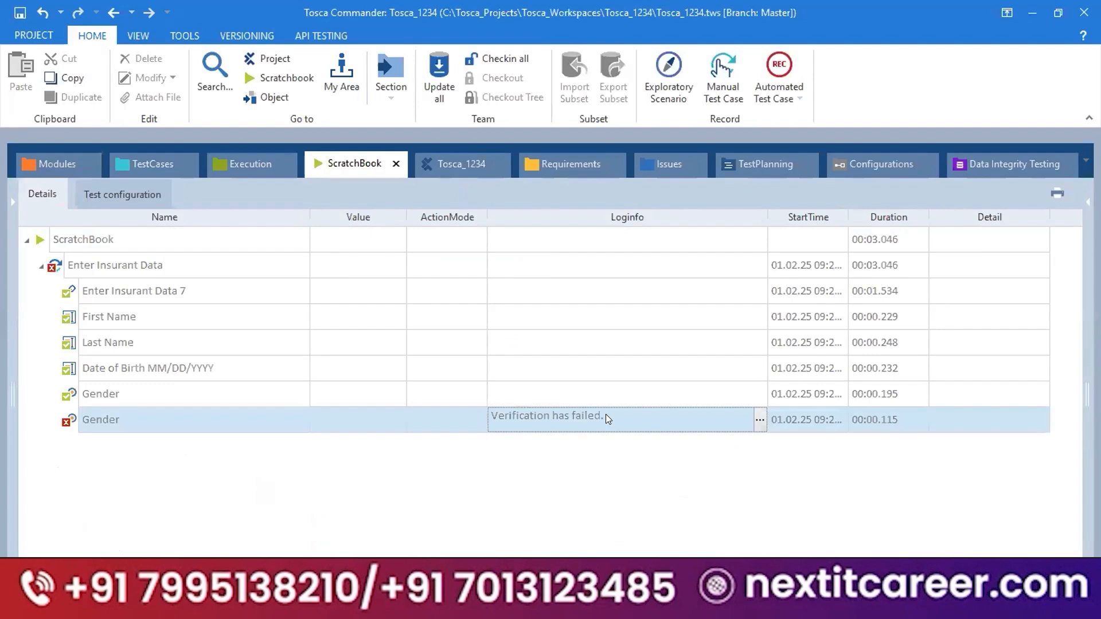
left_click(756, 418)
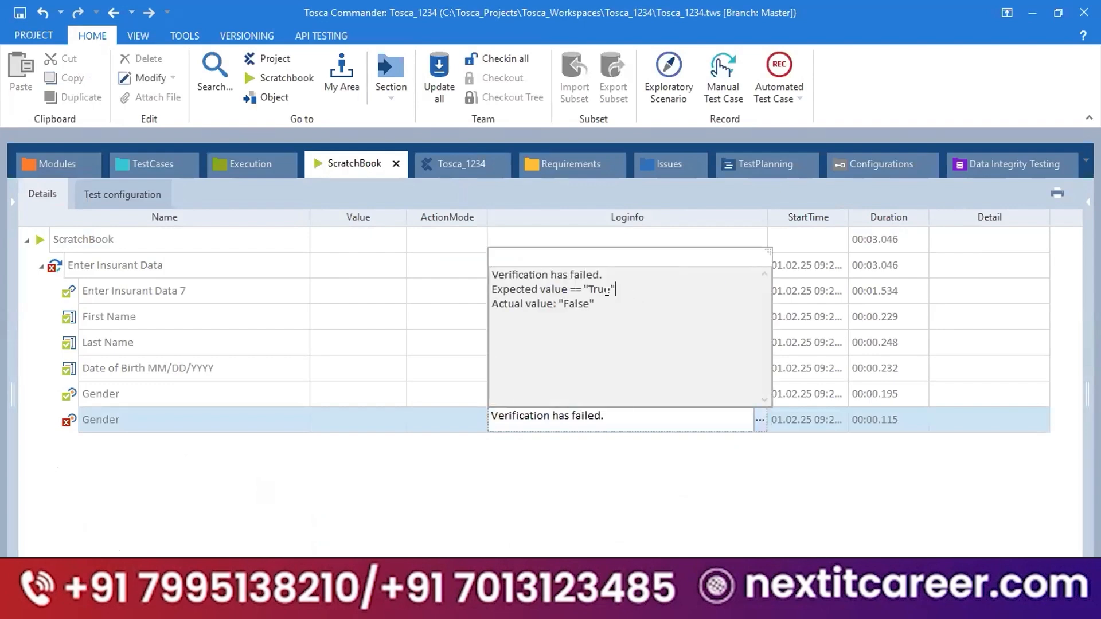
left_click_drag(609, 290, 460, 289)
left_click(617, 305)
left_click_drag(617, 306, 484, 289)
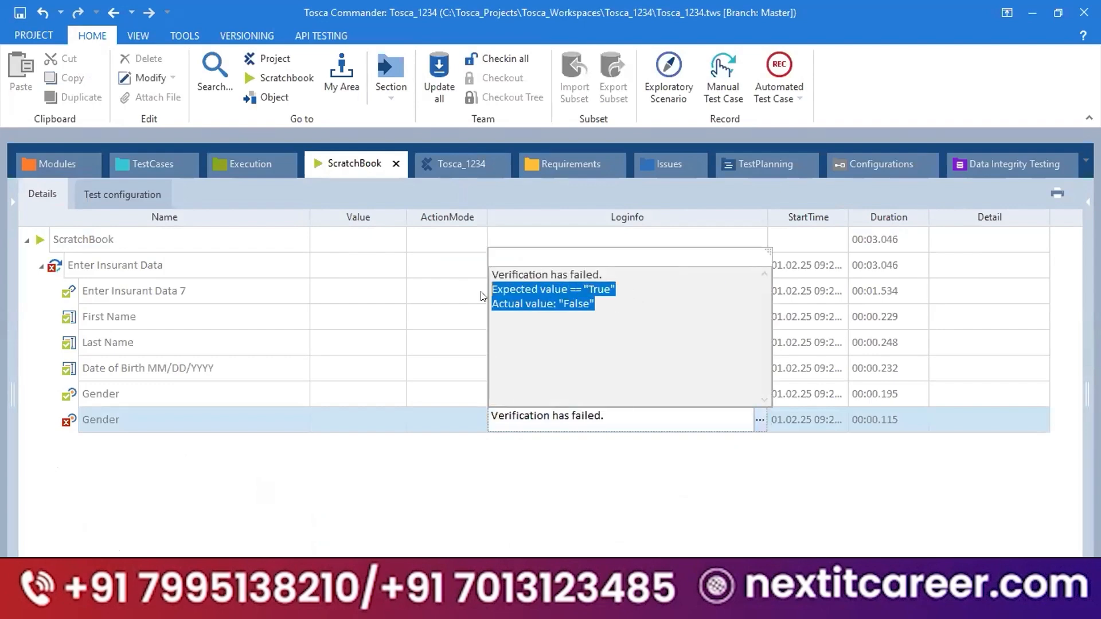
left_click_drag(627, 315, 435, 301)
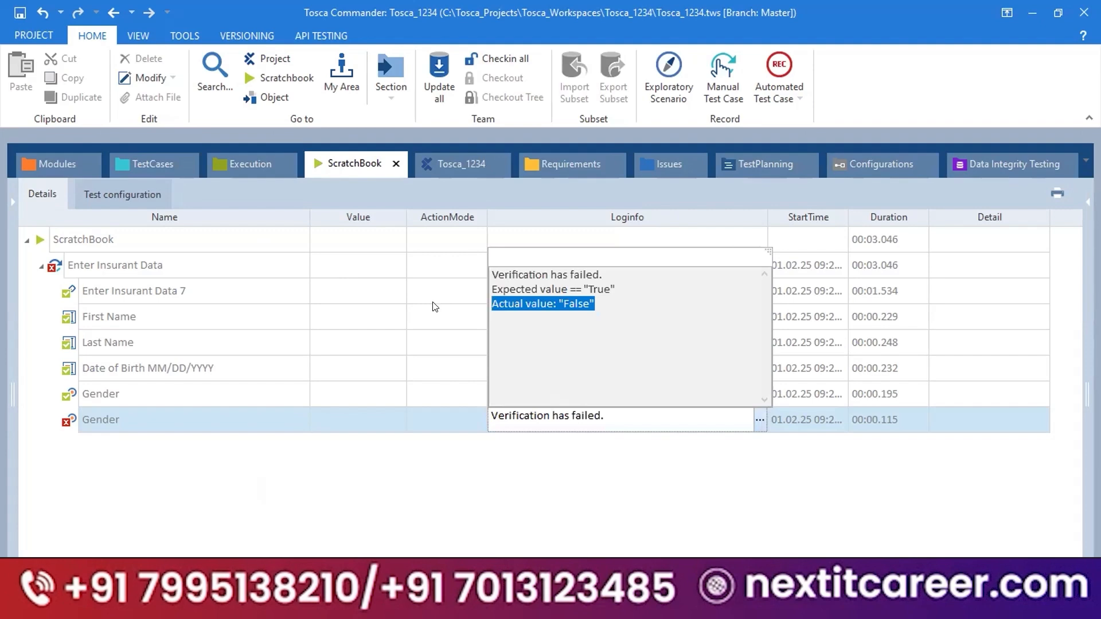
- Add the Enter Insurant Data module as a new test step at the end of <New TestCase>
left_click(145, 154)
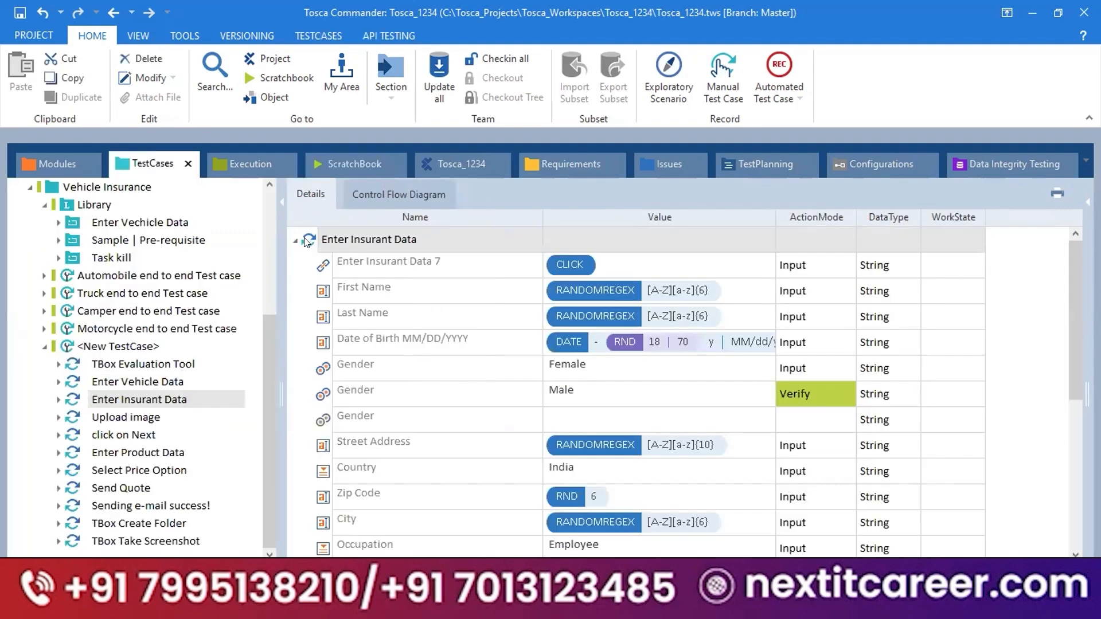
left_click(56, 164)
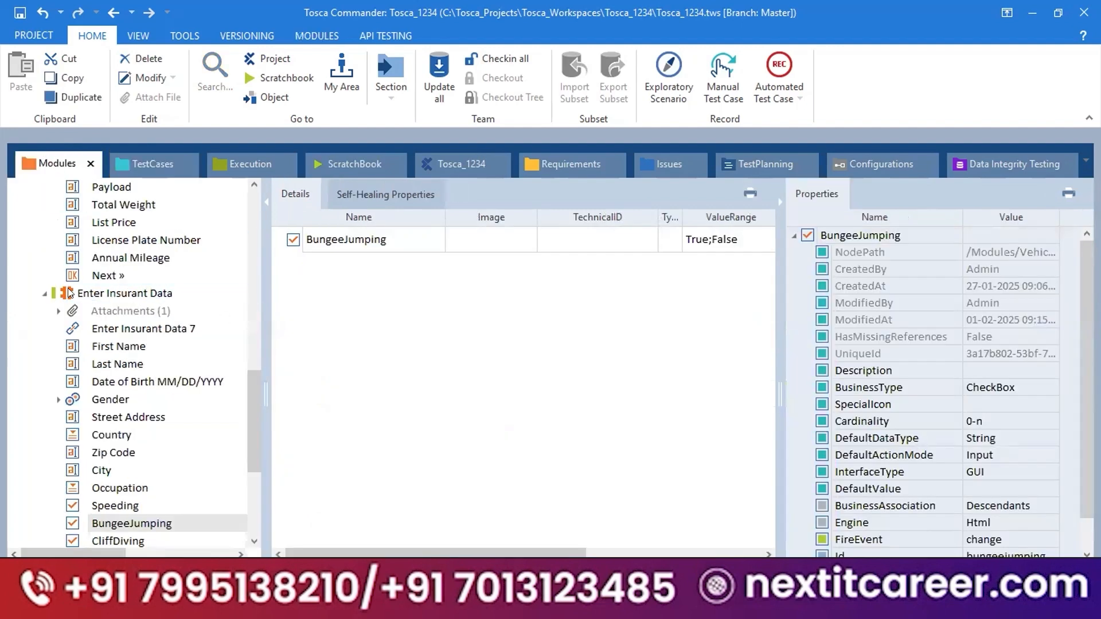
left_click_drag(68, 293, 87, 345)
left_click(163, 542)
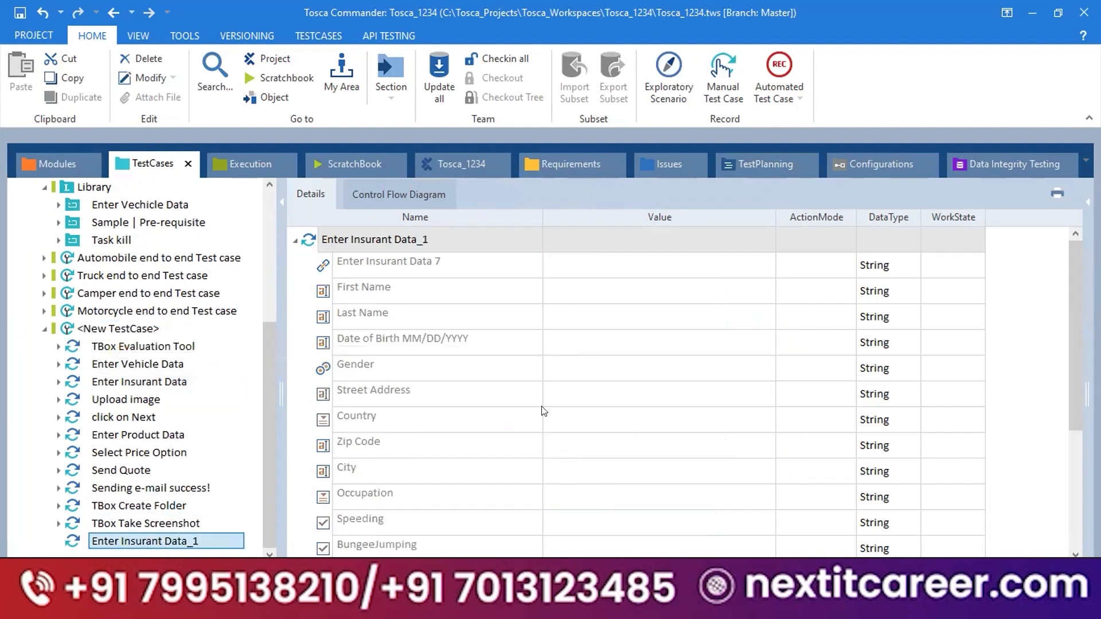
- Set the first Gender entry of the newly added Enter Insurant Data step to Male
left_click(444, 369)
left_click(444, 369)
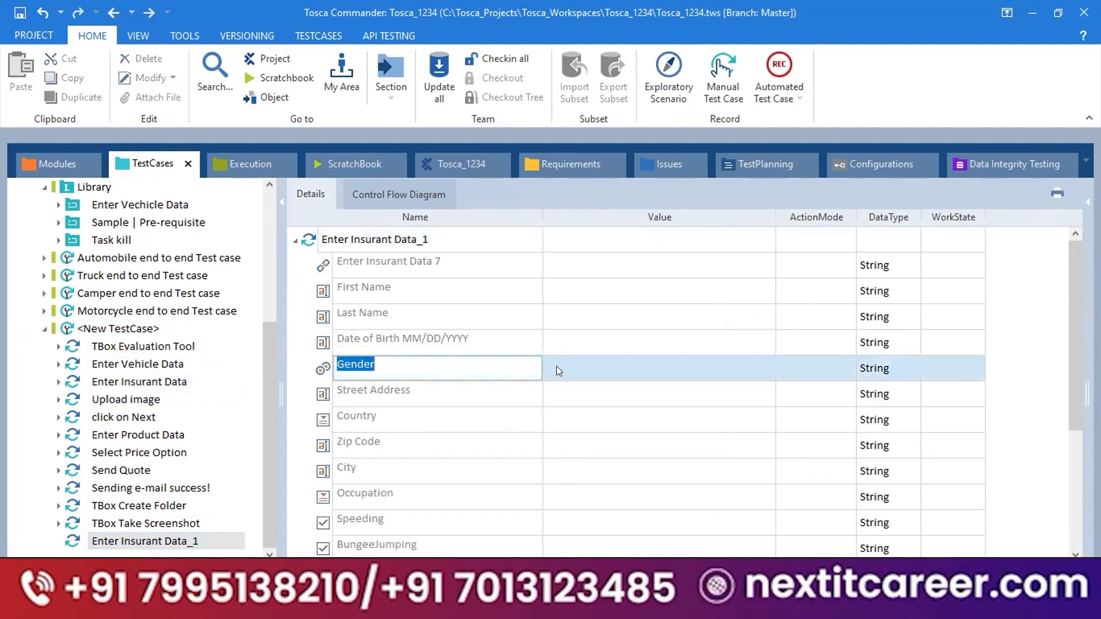
left_click(610, 366)
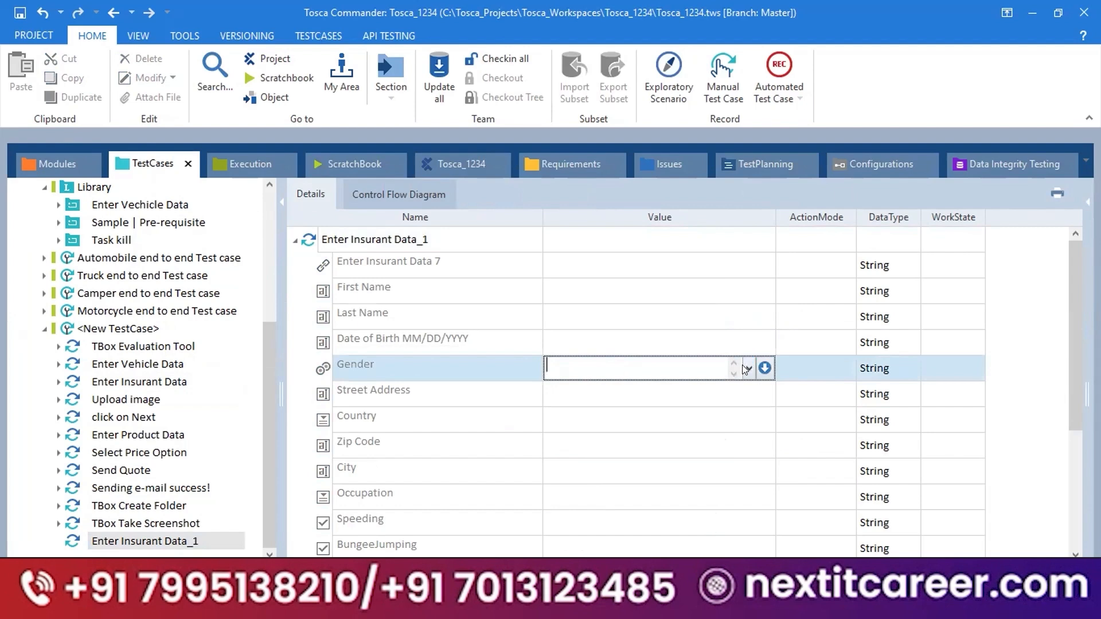
left_click(746, 368)
left_click(622, 388)
- Set the second Gender entry of Enter Insurant Data_1 to Male with the ActionMode Verify
left_click(580, 386)
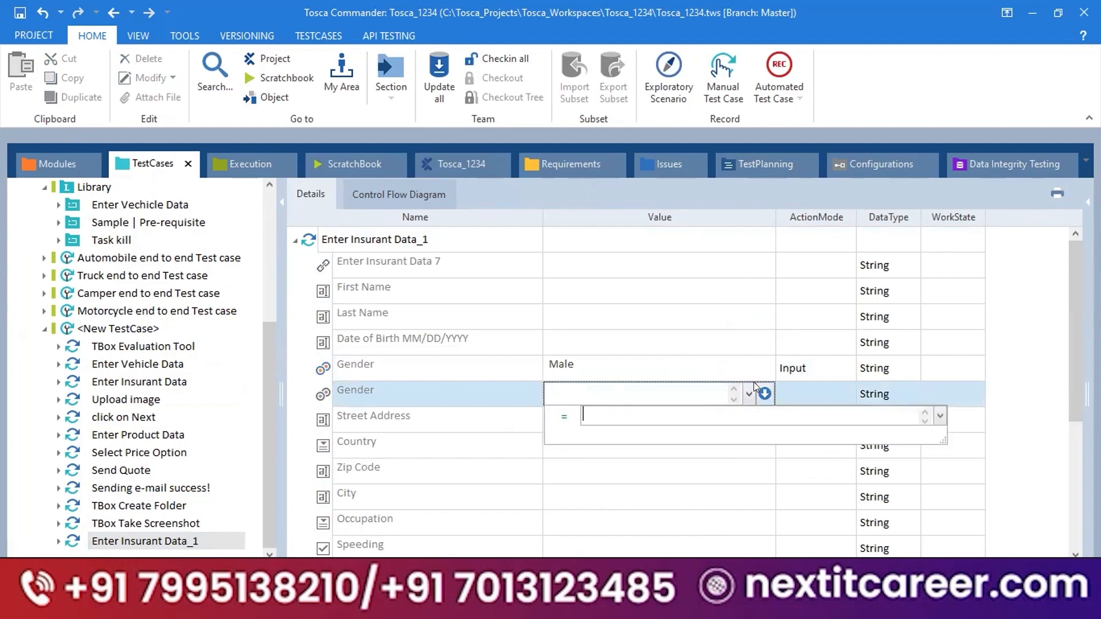
left_click(748, 392)
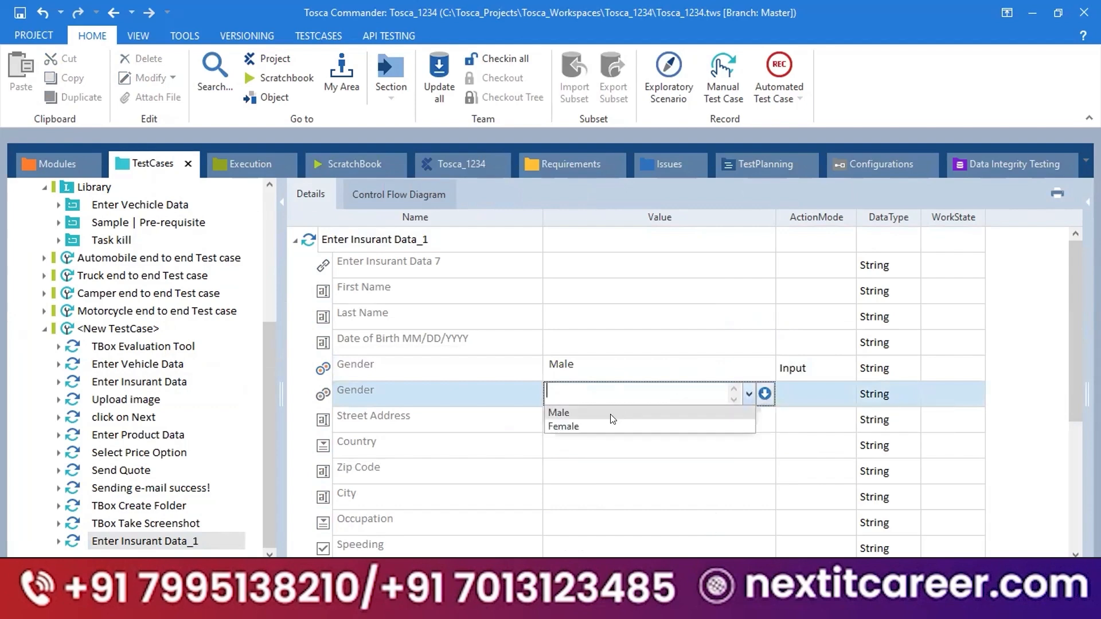
left_click(593, 425)
left_click(748, 394)
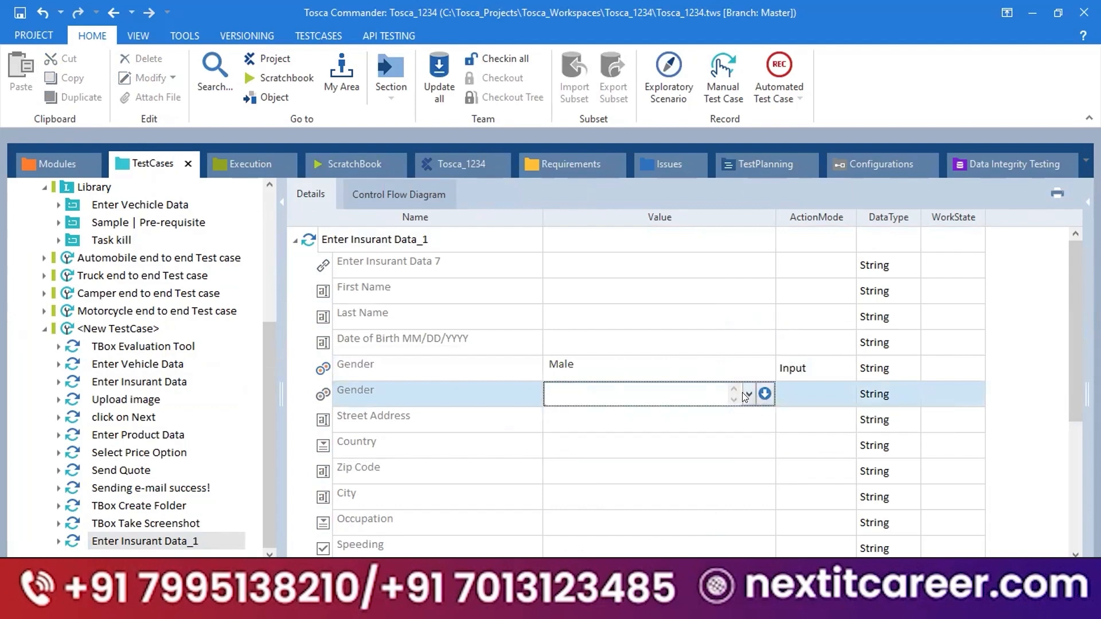
left_click(581, 414)
left_click(802, 443)
left_click(828, 394)
type("Verify")
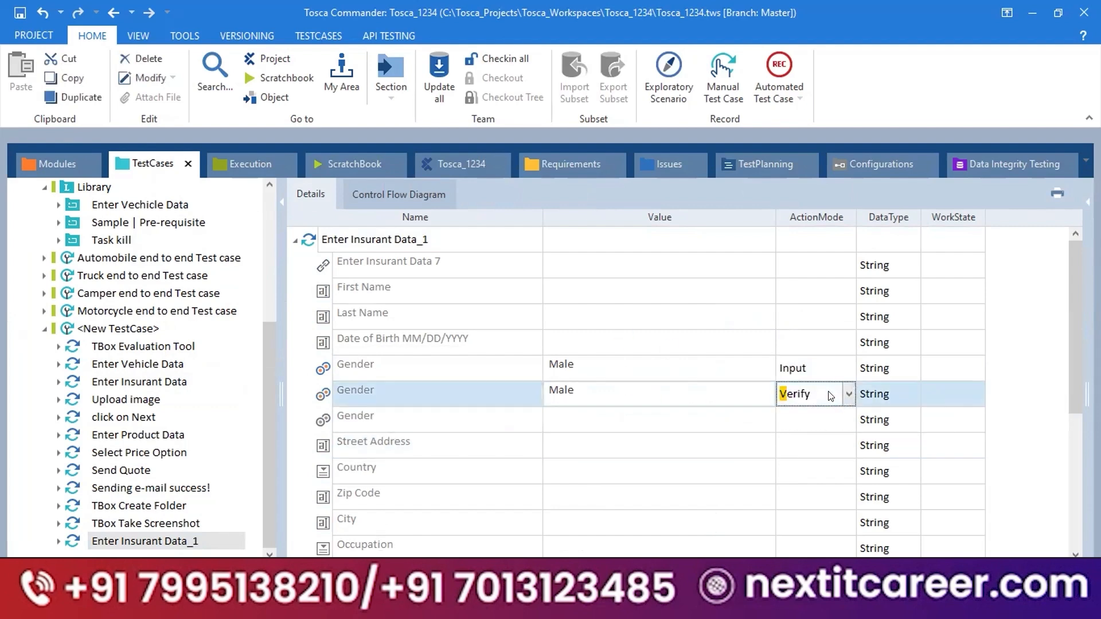
left_click(704, 423)
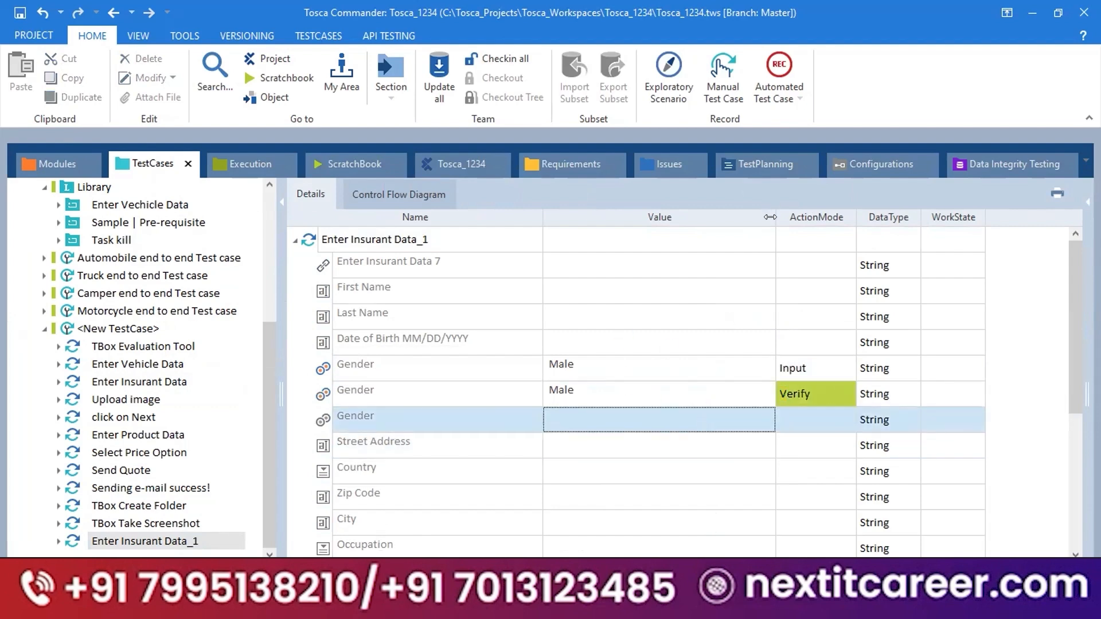
- Narrow the Value column and compare the values of the Gender input and verify entries
left_click_drag(773, 215, 715, 439)
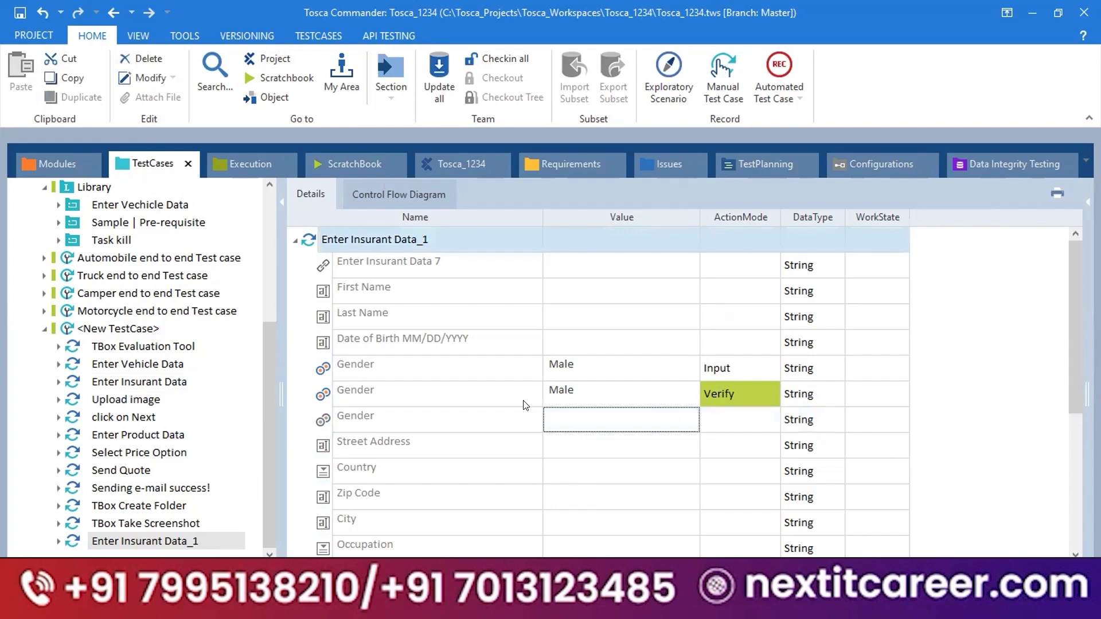
left_click(583, 398)
left_click(583, 398)
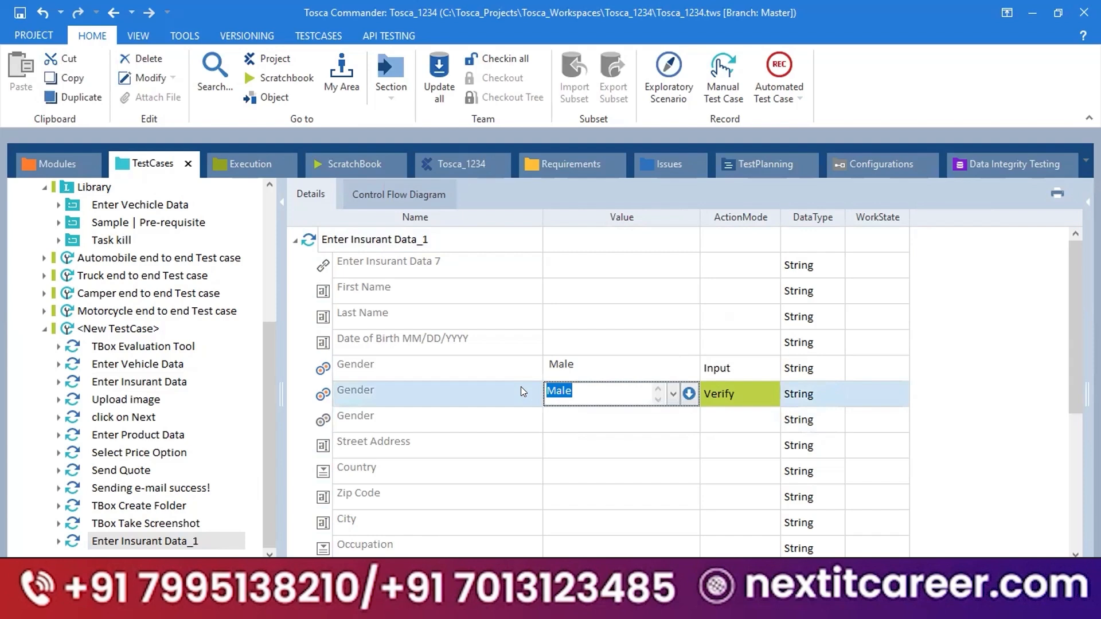
left_click(466, 364)
- Run Enter Insurant Data_1 in ScratchBook and expand its result entries
left_click(378, 231)
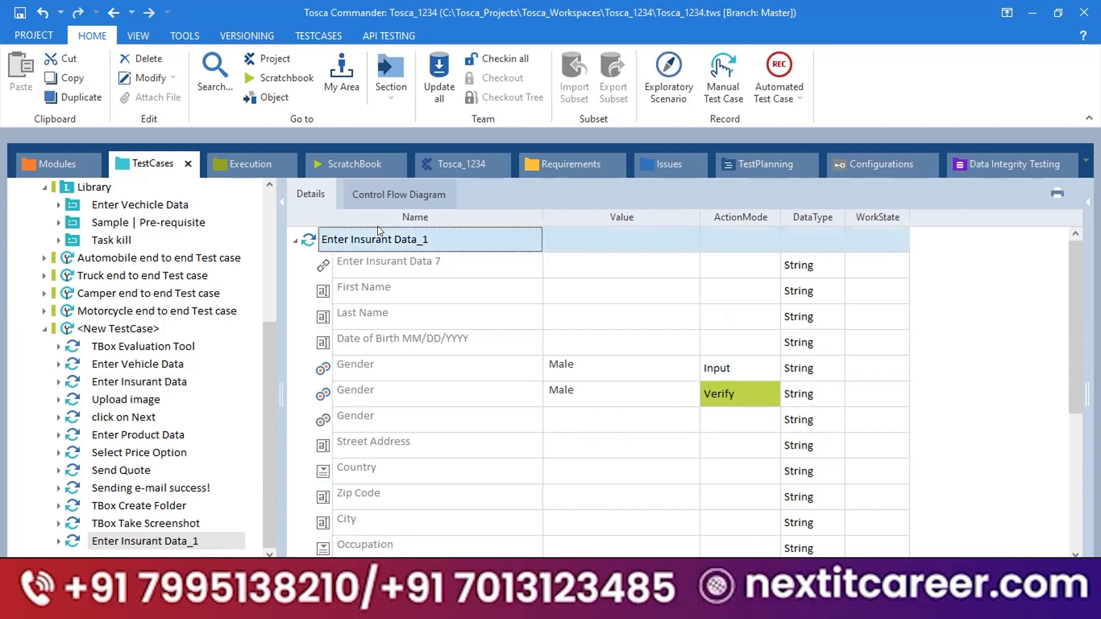
right_click(378, 227)
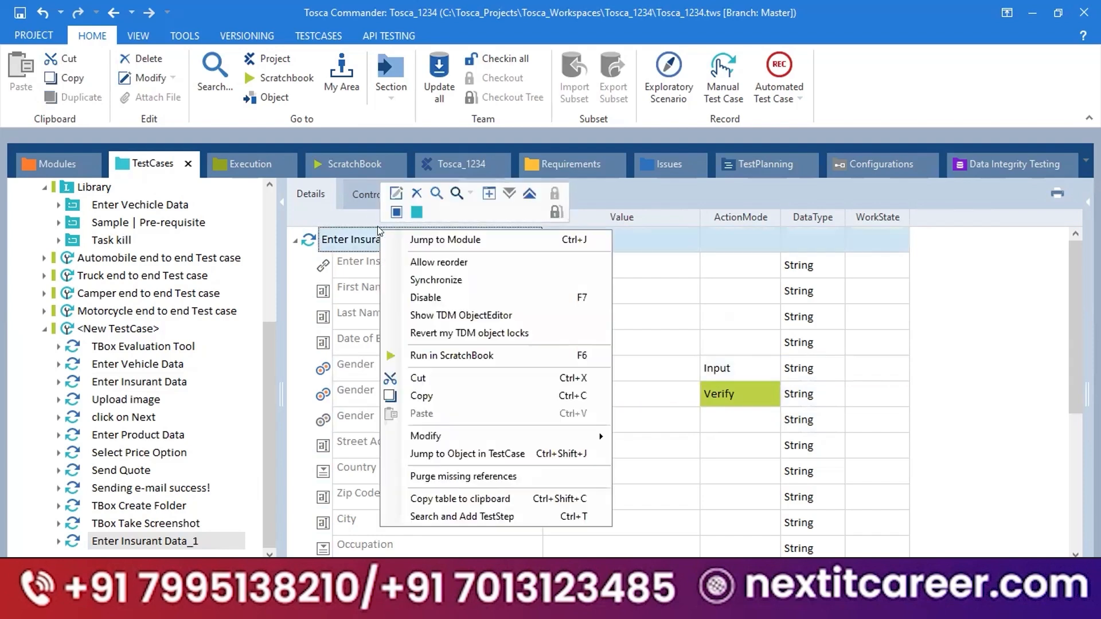
left_click(448, 354)
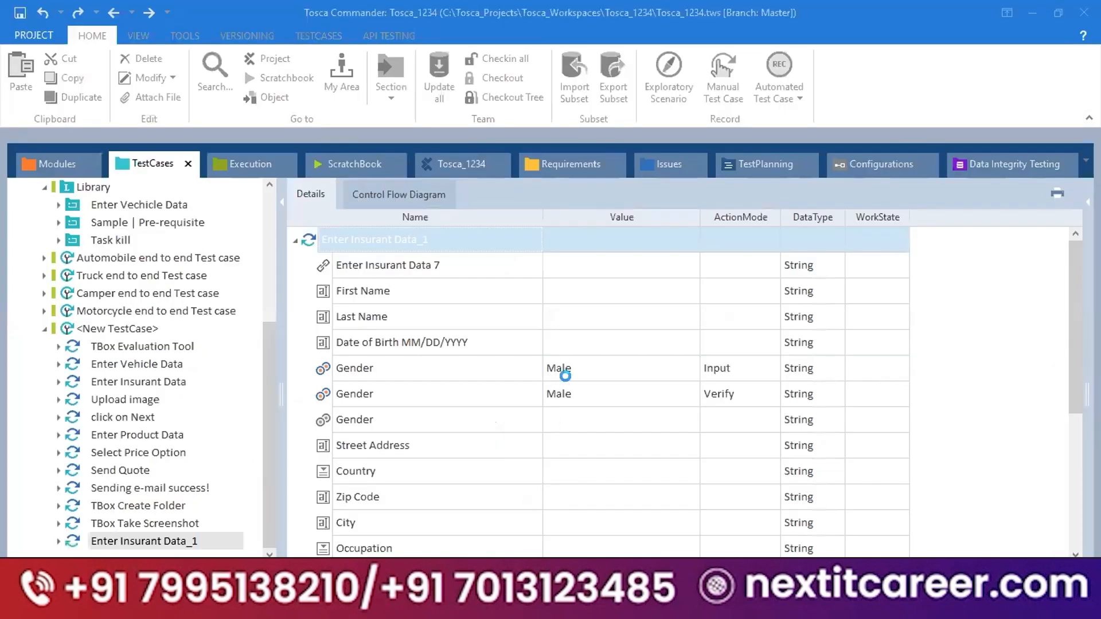
left_click(233, 263)
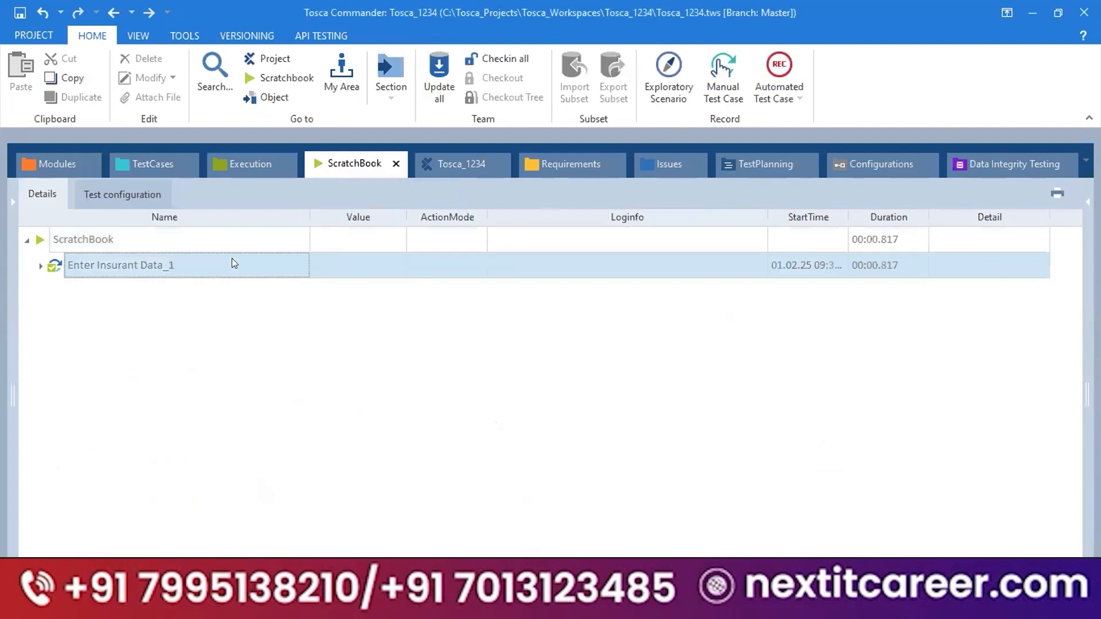
double_click(232, 261)
- Examine the expected and actual values in the log info of the second Gender result
left_click(663, 319)
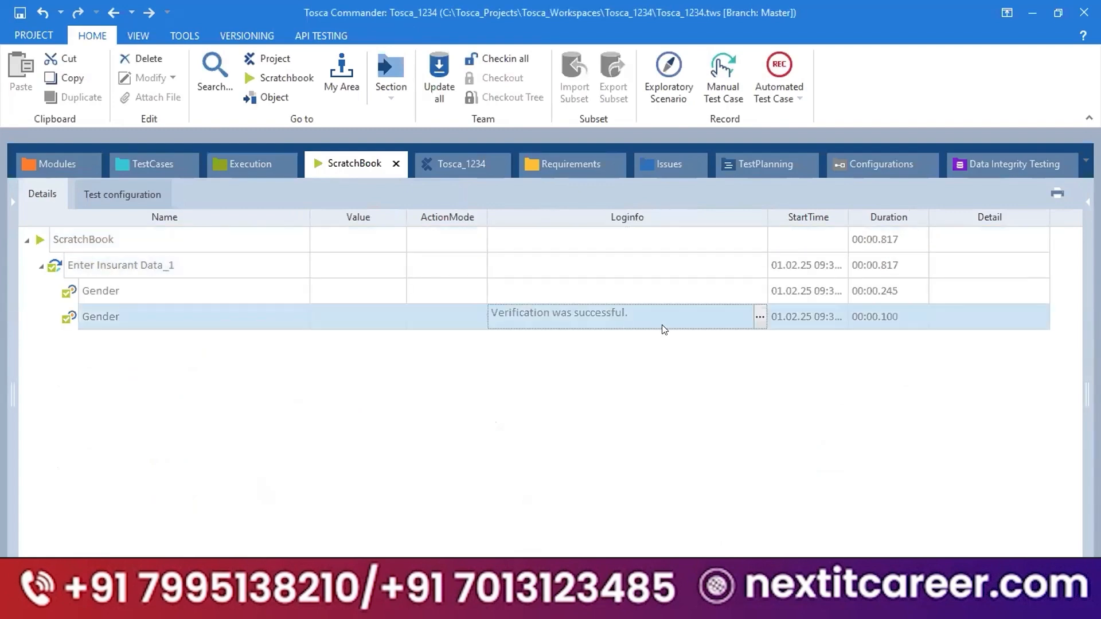
left_click(757, 318)
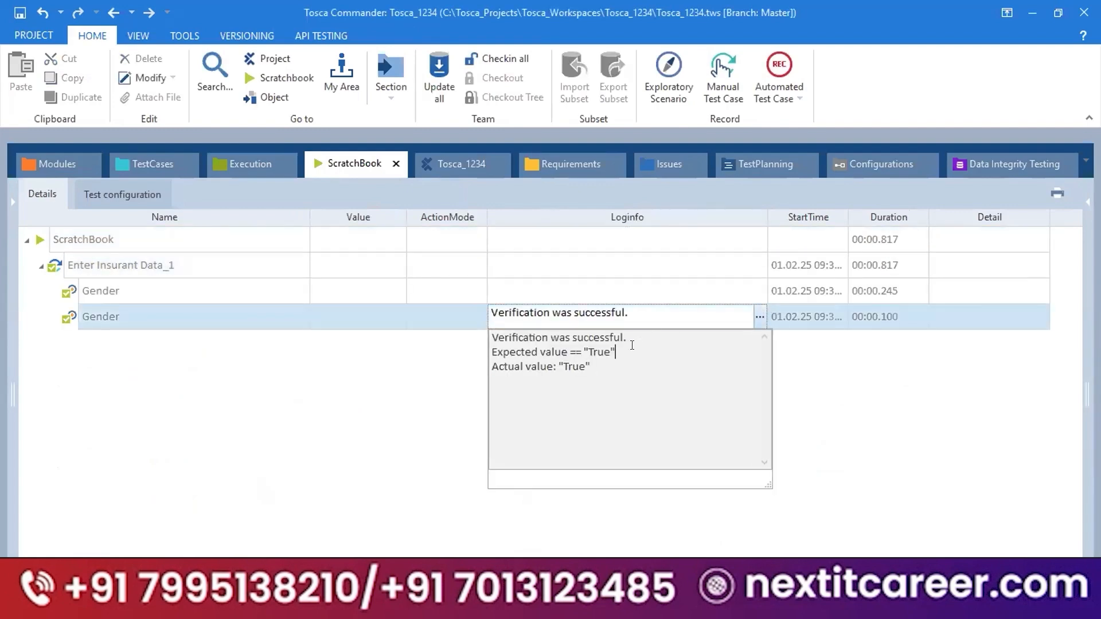
left_click_drag(617, 352, 484, 342)
left_click_drag(592, 367, 488, 368)
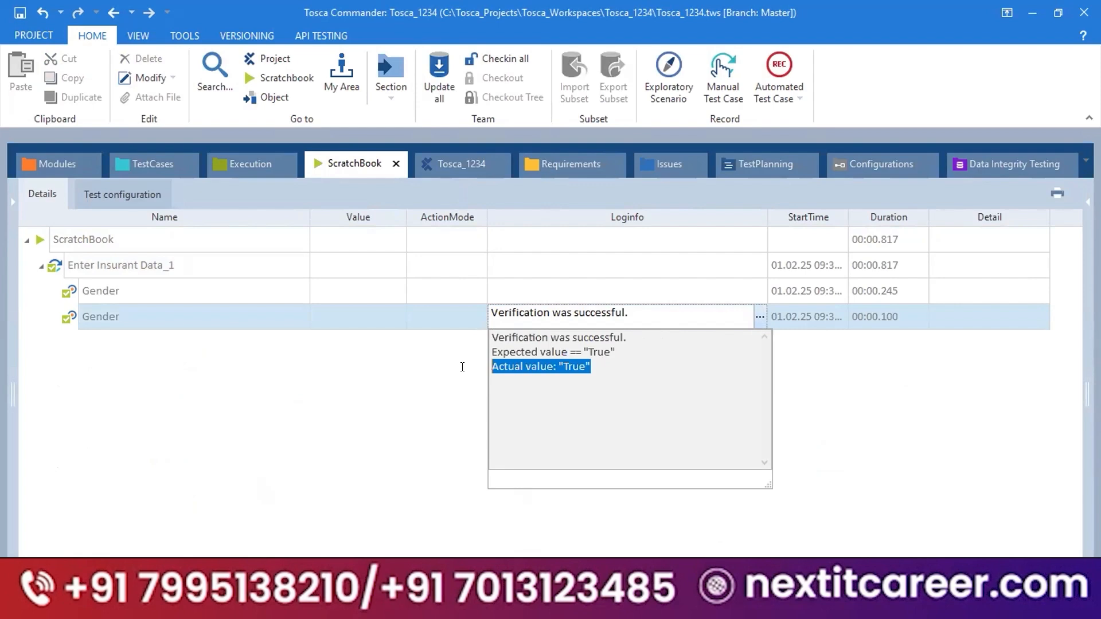
- Change the Gender input entry of the Enter Insurant Data_1 test step to Female
left_click(144, 161)
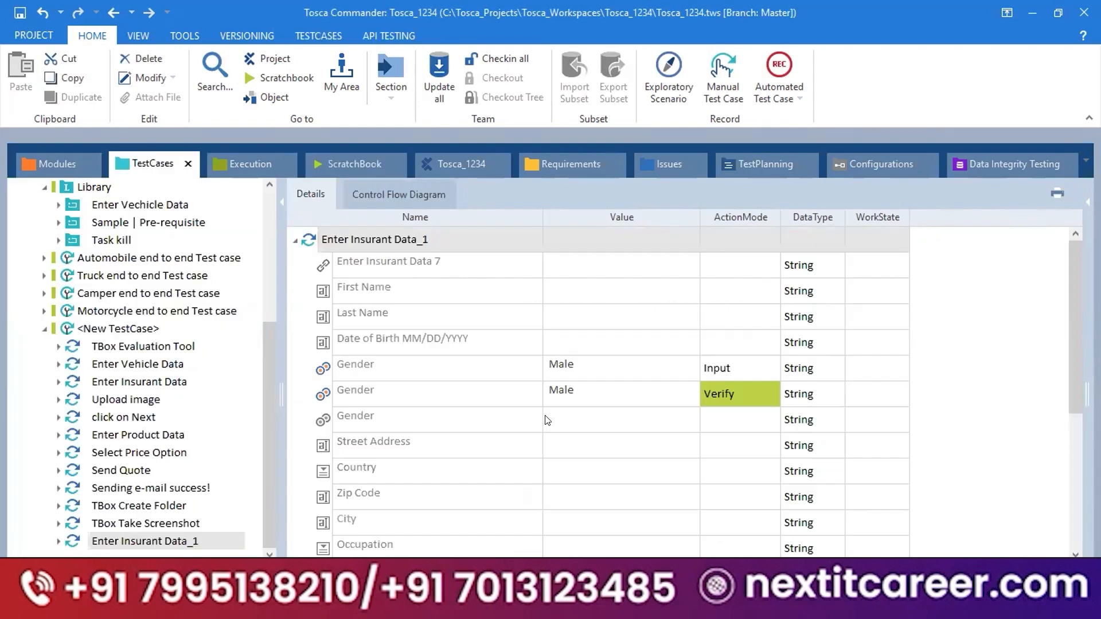
left_click(469, 391)
left_click(610, 408)
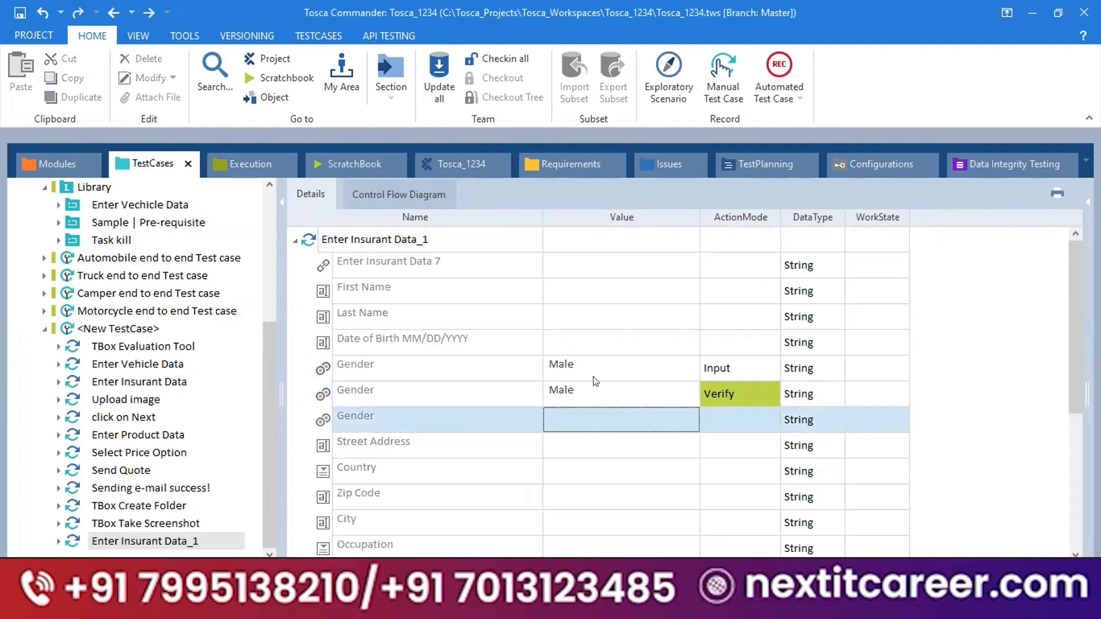
left_click(657, 368)
left_click(670, 368)
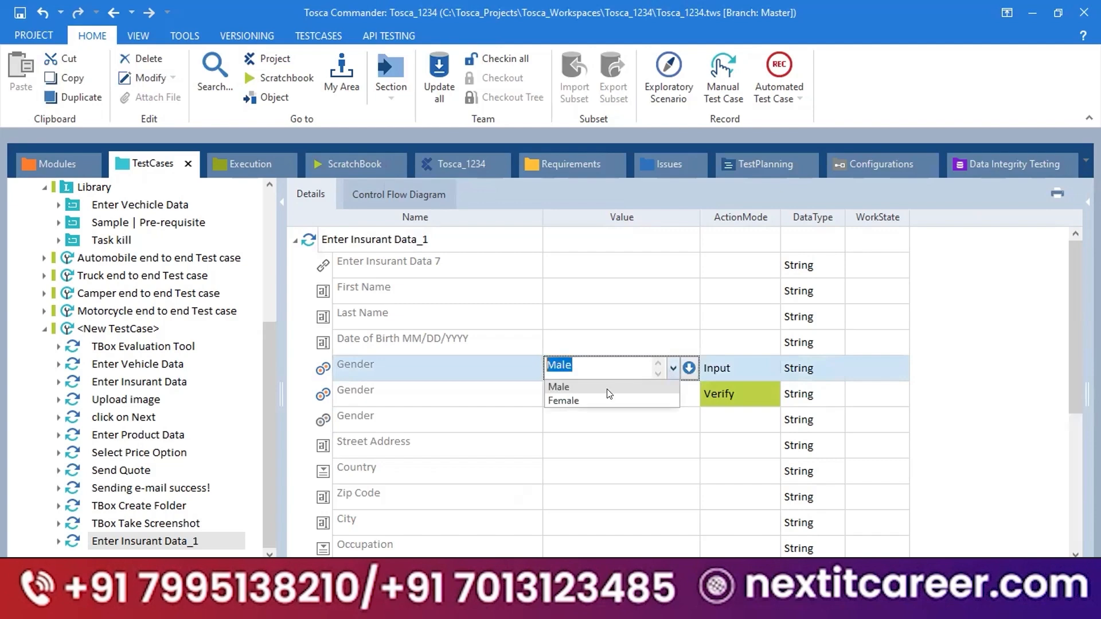
left_click(575, 394)
left_click(626, 405)
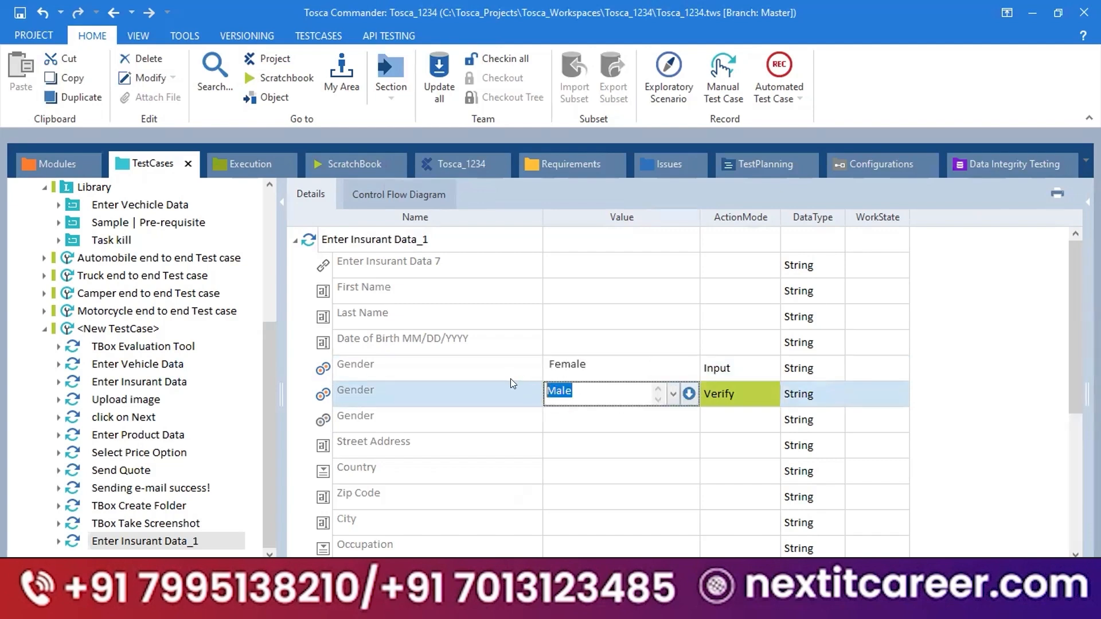
- Run Enter Insurant Data_1 in ScratchBook with the changed Gender input and expand its result entries
left_click(402, 242)
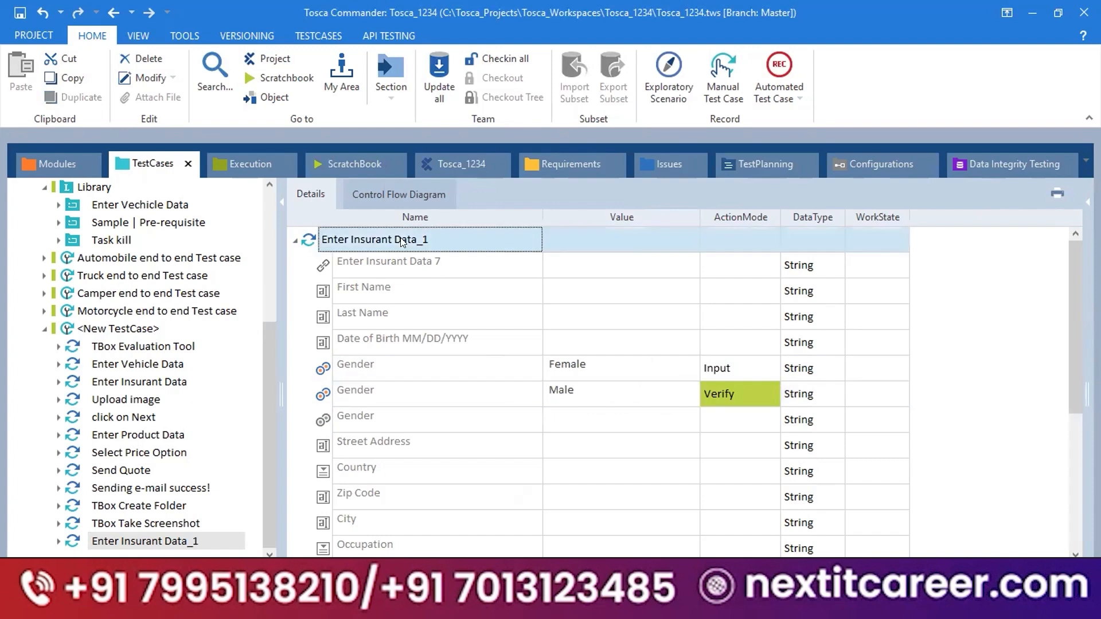
right_click(401, 241)
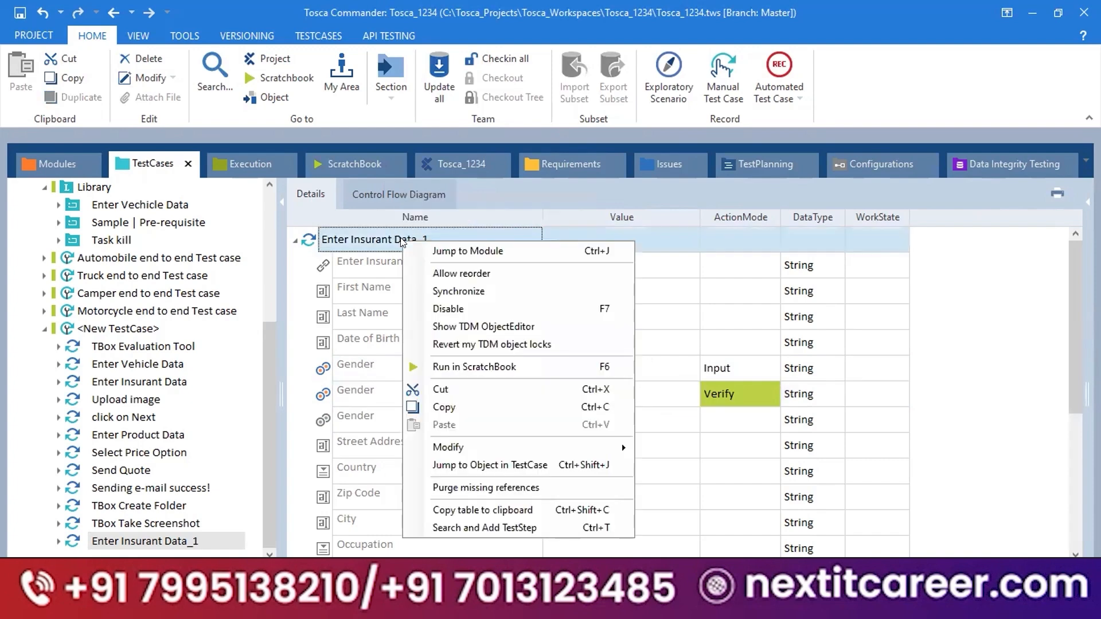
left_click(459, 370)
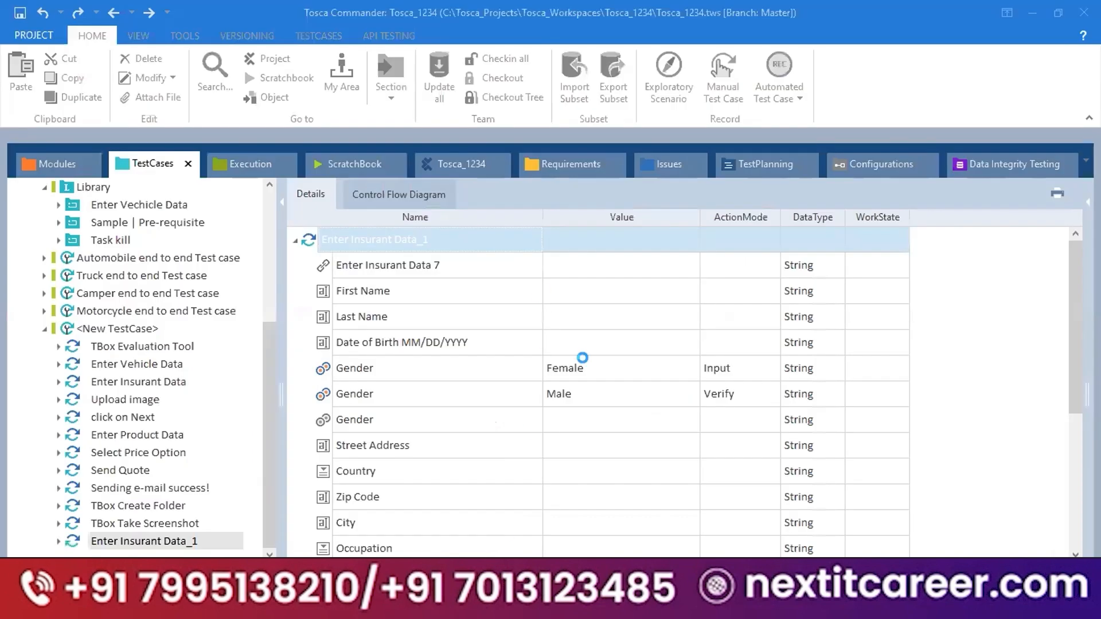
left_click(210, 265)
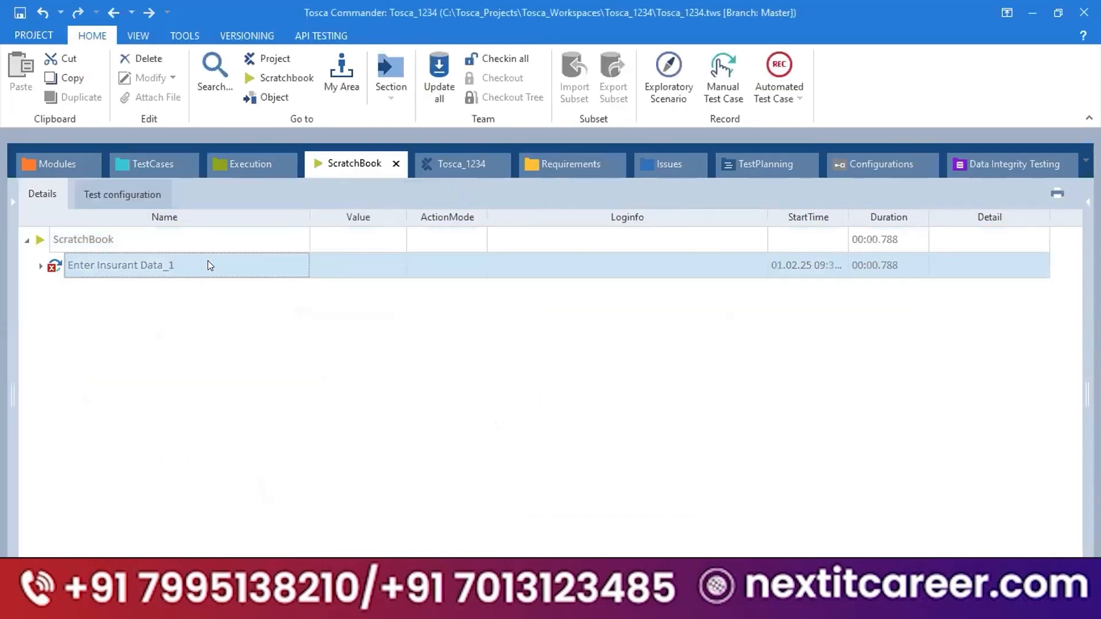
double_click(208, 264)
- Examine the log info of the second Gender result, comparing the expected value with the actual value
left_click(684, 292)
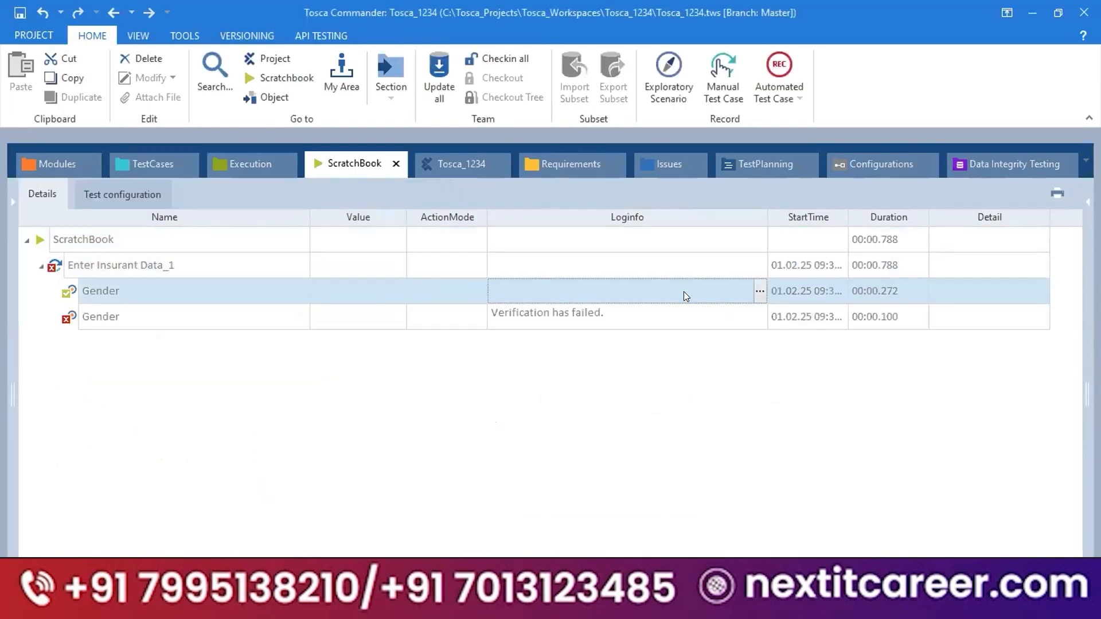
left_click(717, 319)
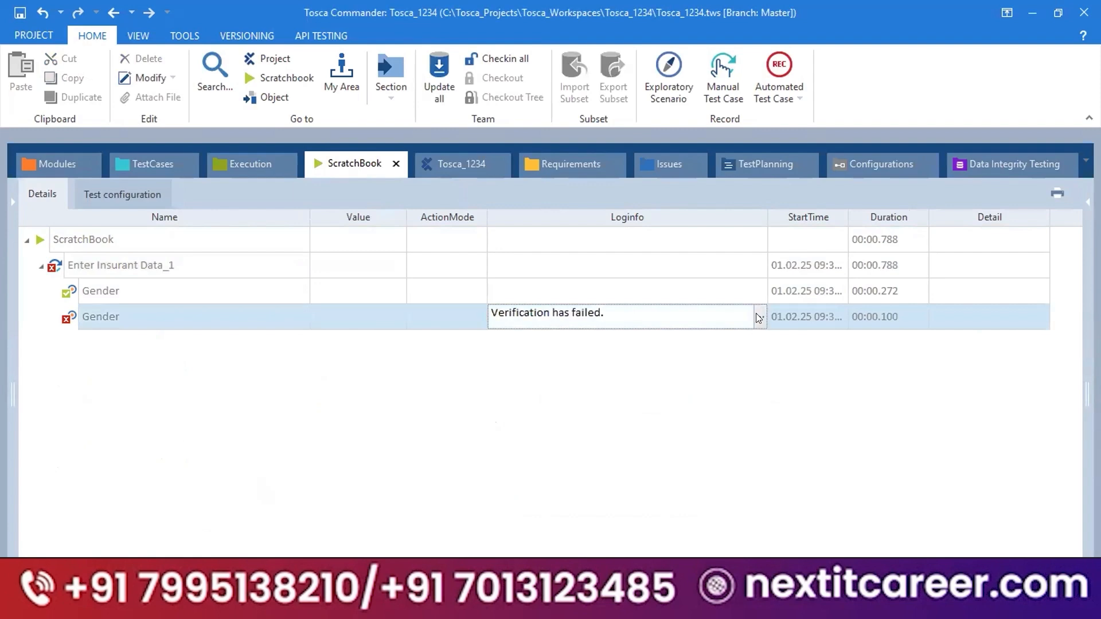
left_click(759, 318)
left_click_drag(632, 344, 459, 332)
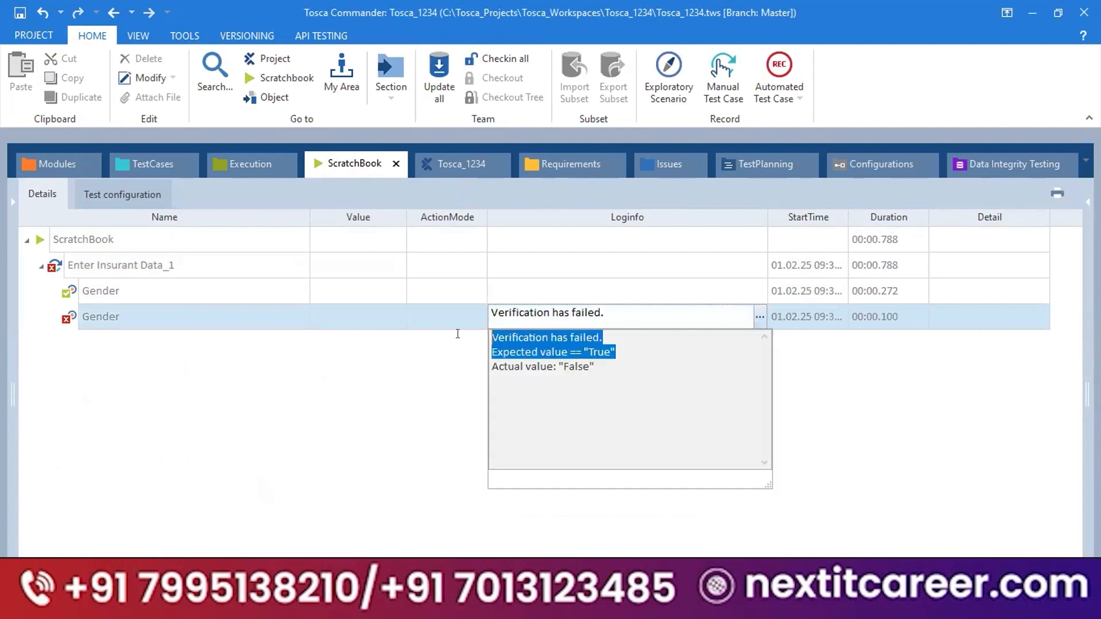
left_click(612, 367)
left_click_drag(612, 368, 489, 368)
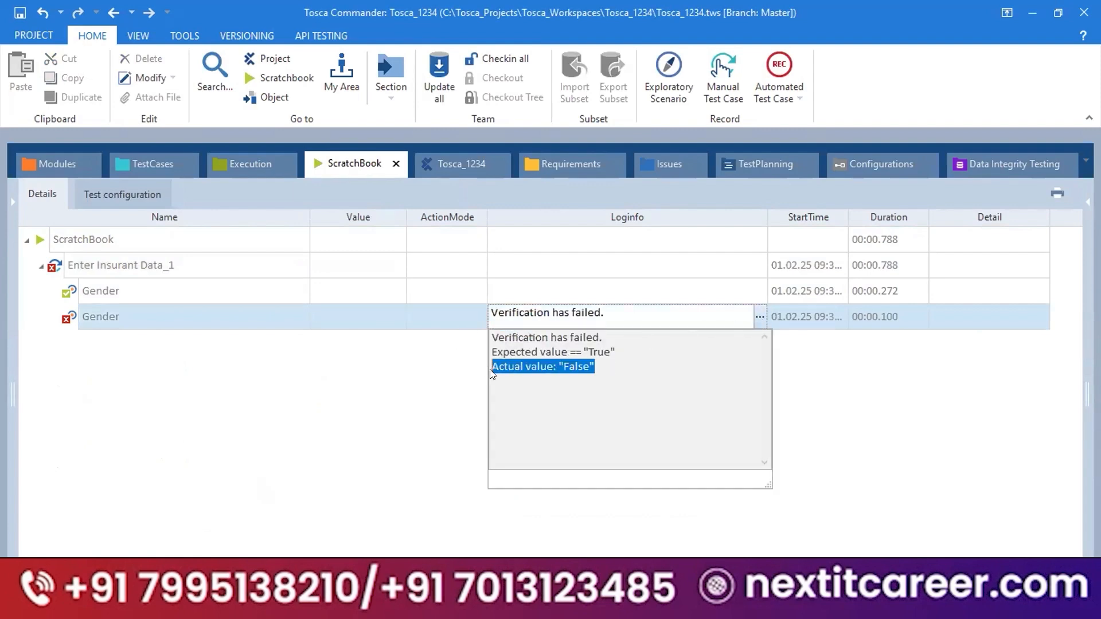
- Return to the Enter Insurant Data_1 test step, compare its Gender input and verify values, and narrow the Name column
left_click(156, 173)
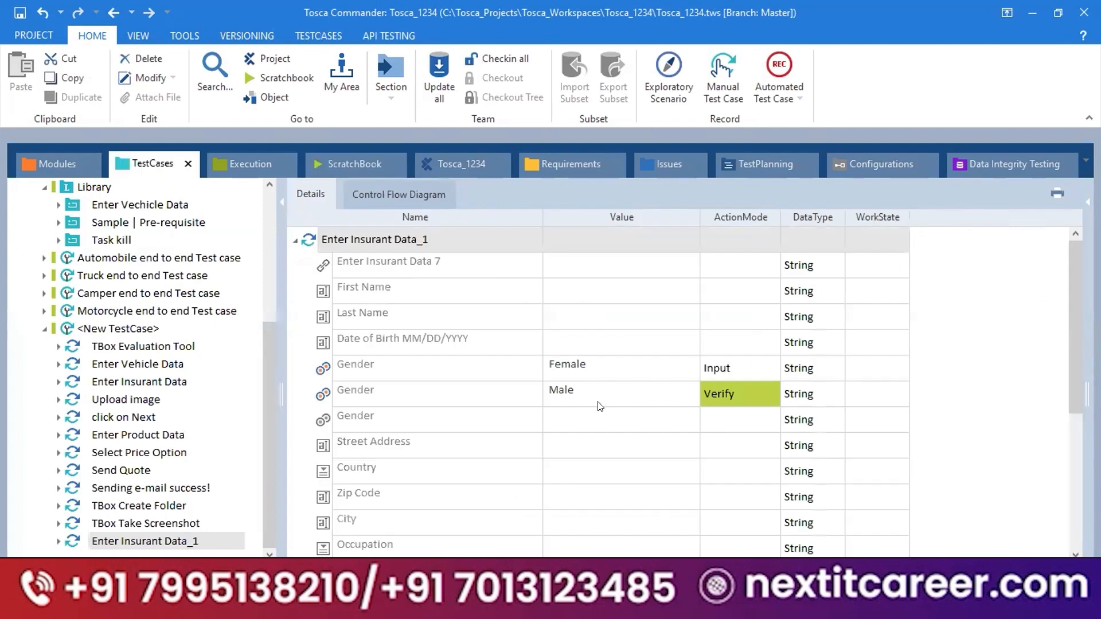
left_click(601, 402)
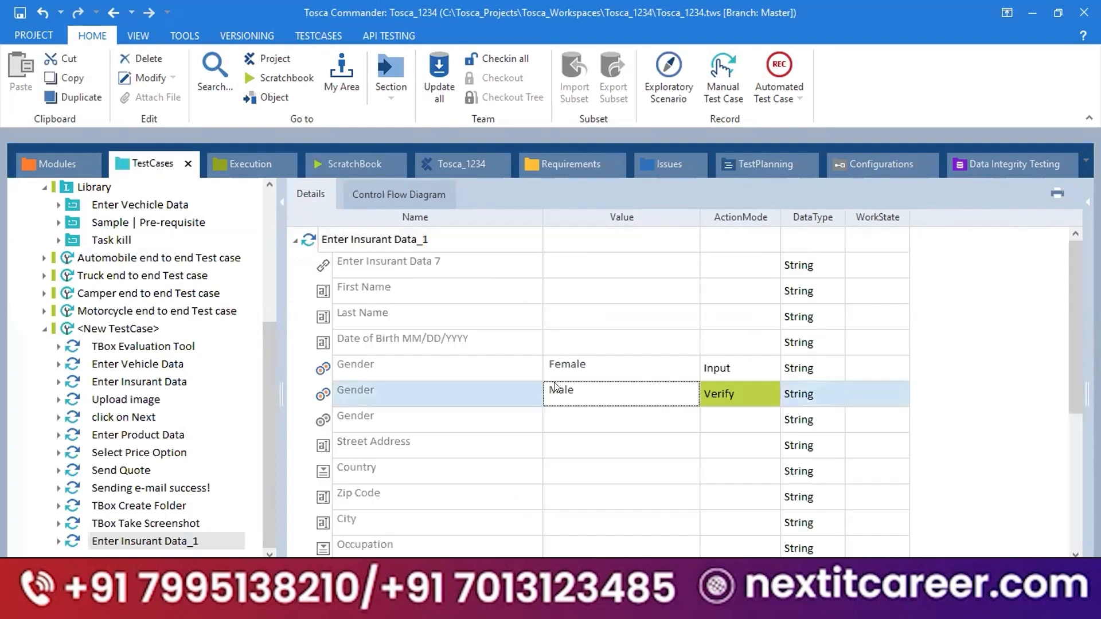
left_click(508, 364)
left_click(602, 394)
left_click_drag(534, 215, 464, 224)
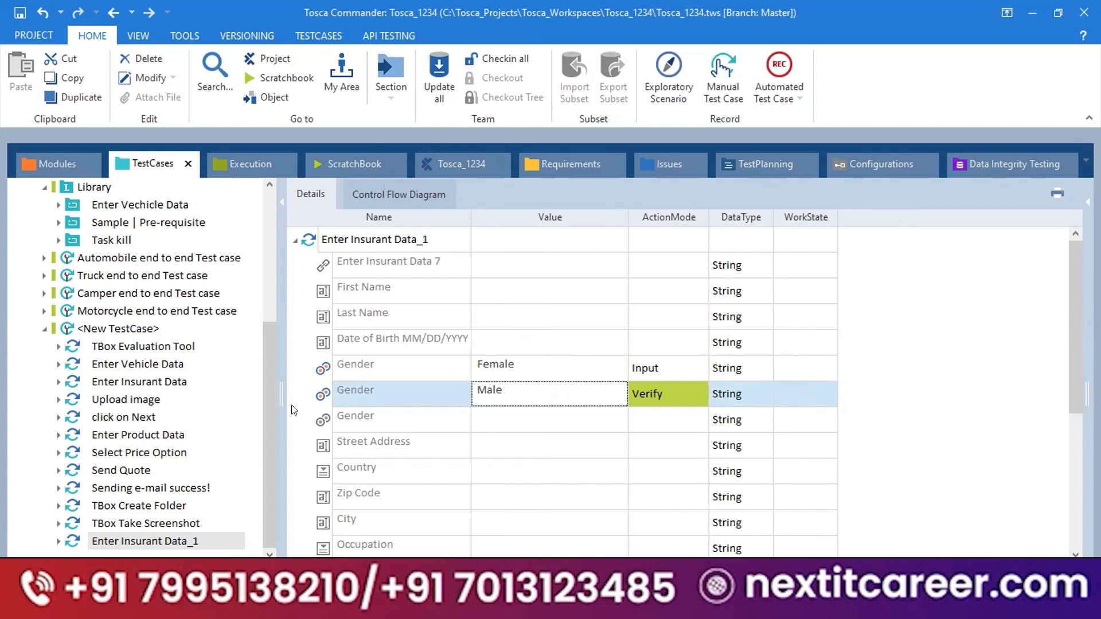
- Add the Enter Vehicle Data module as a new test step at the end of <New TestCase> and open it
left_click(54, 163)
scroll(98, 304, "up", 4)
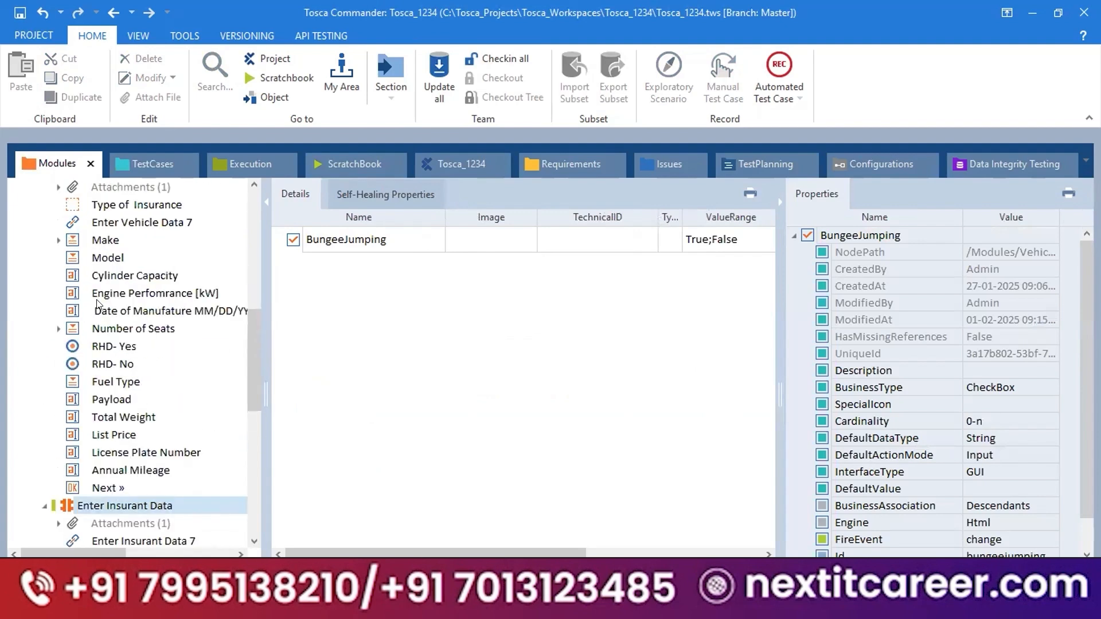
scroll(98, 304, "up", 2)
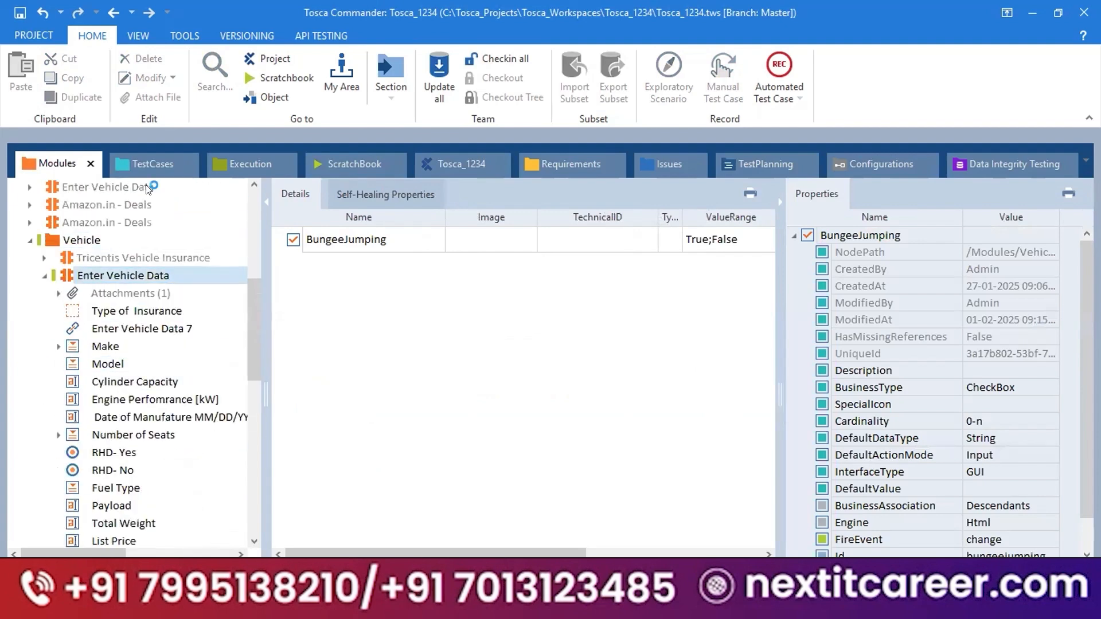
left_click_drag(148, 189, 118, 328)
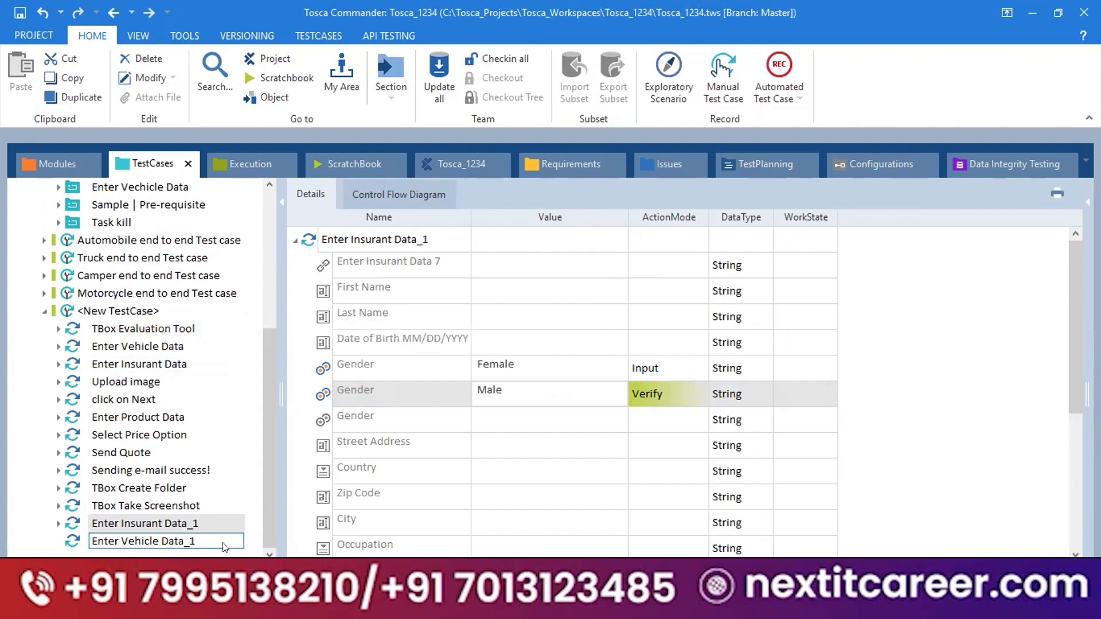
left_click(195, 543)
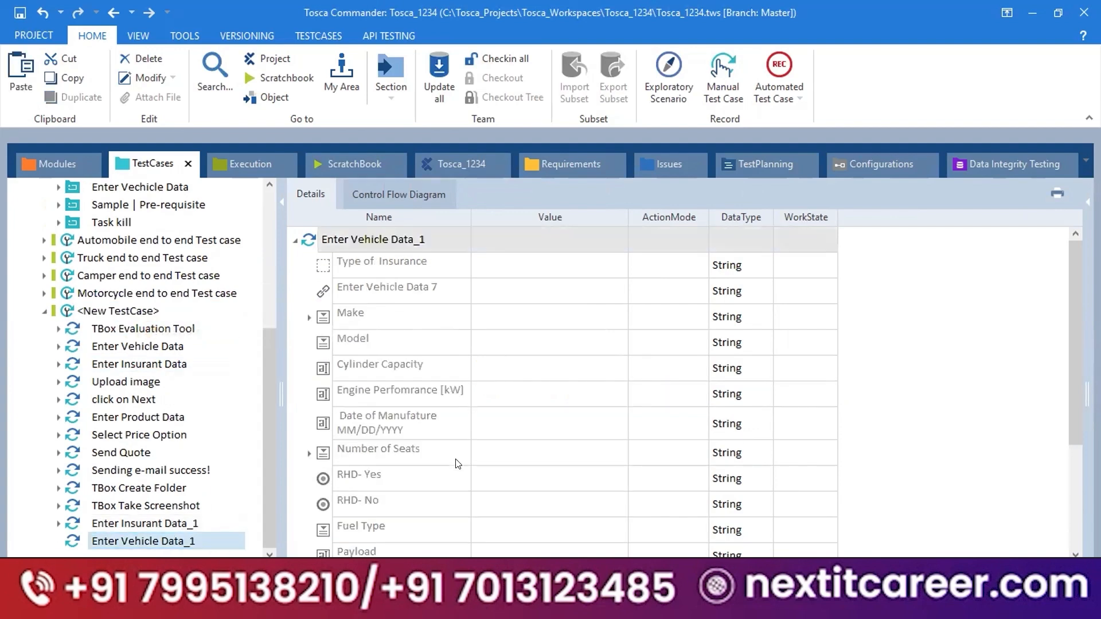
- Set the RHD- Yes value in Enter Vehicle Data_1 to the control property Selected = True
scroll(459, 462, "down", 3)
left_click(496, 332)
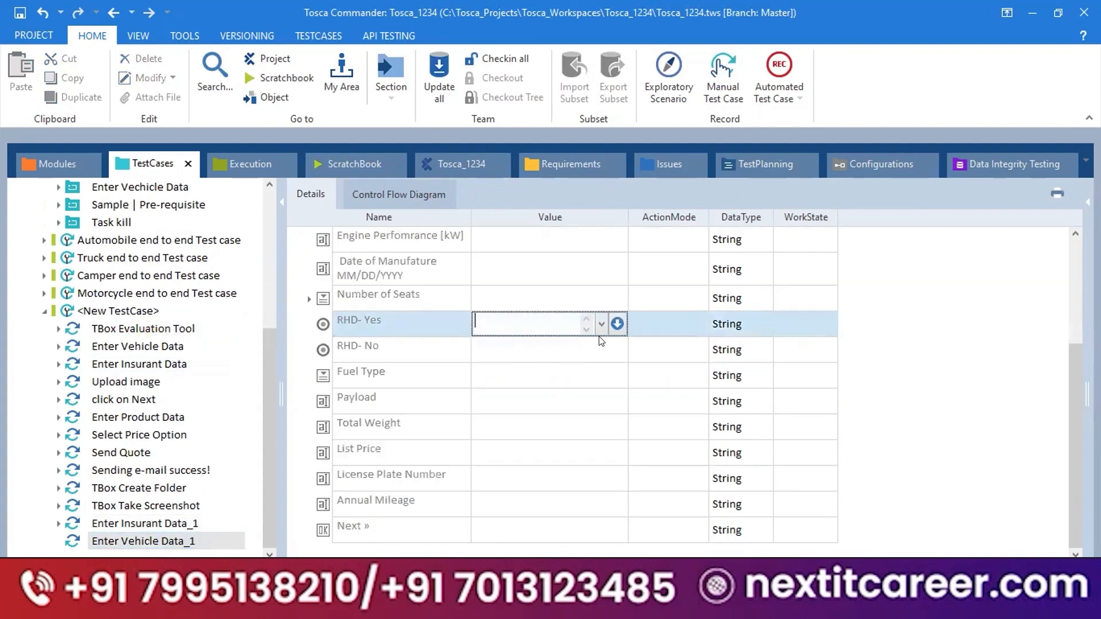
left_click(600, 325)
left_click(611, 322)
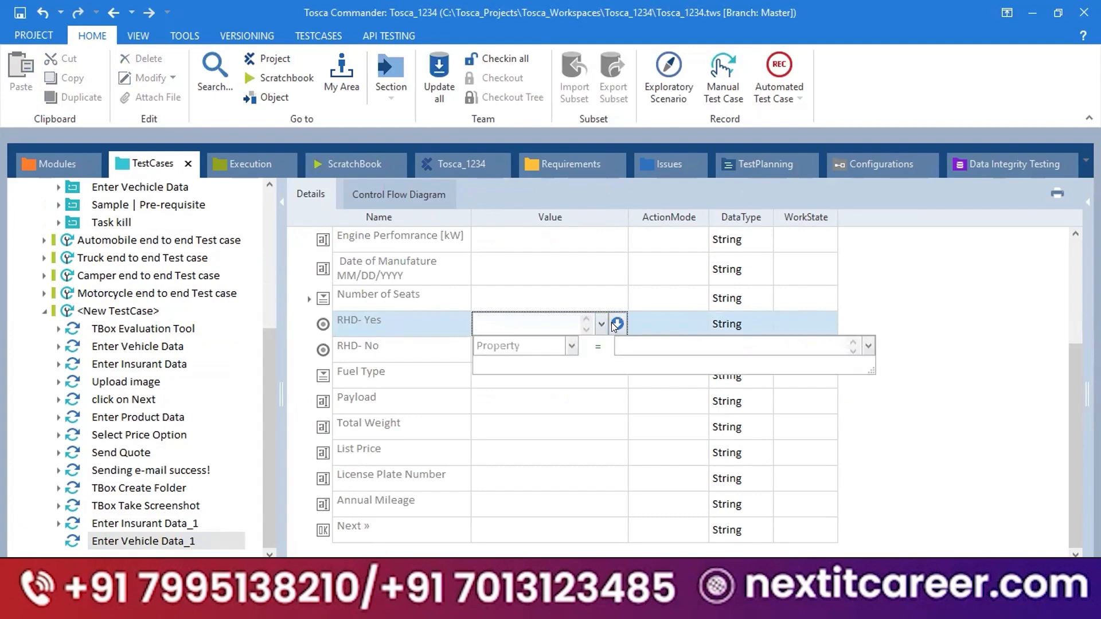
left_click(516, 347)
type("Selected=")
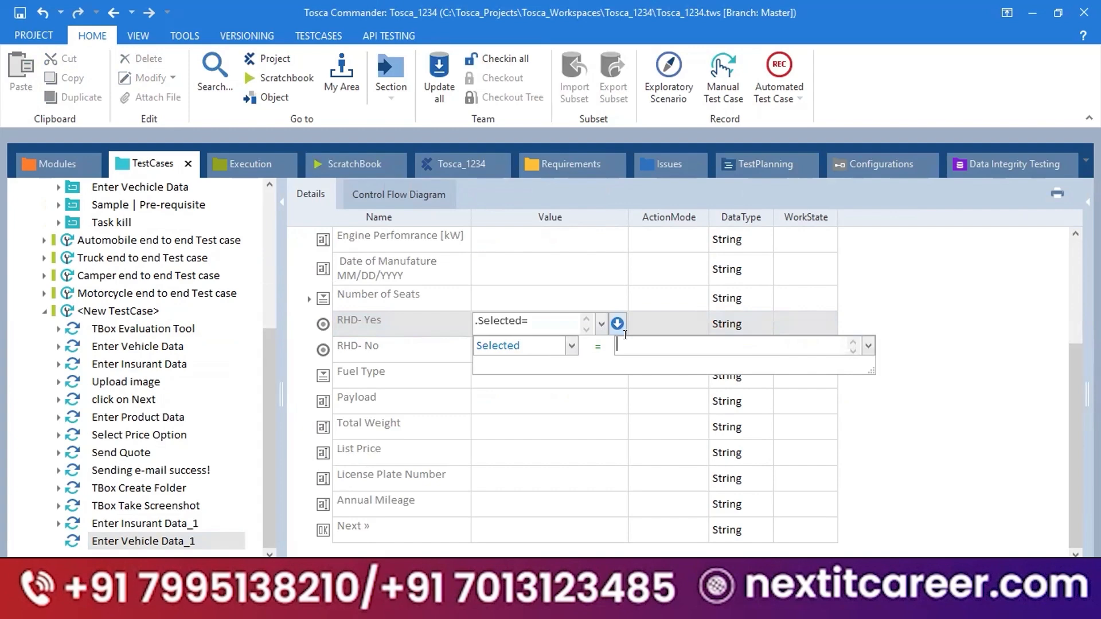
type("True")
key("Return")
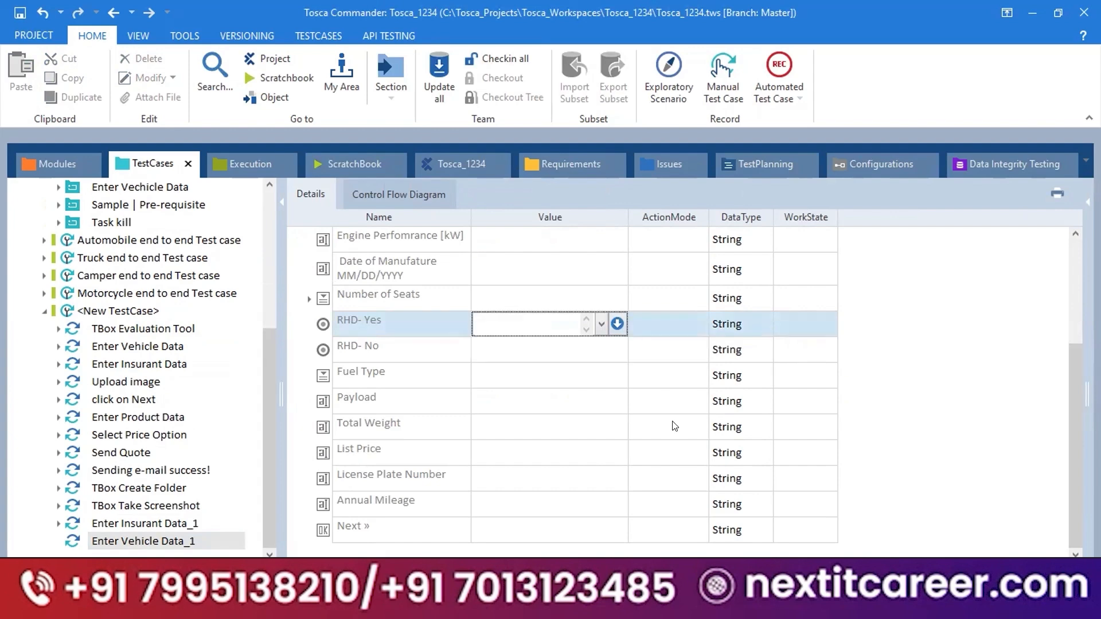
- Set the action mode of the RHD- Yes row to Verify
left_click(674, 427)
left_click(665, 327)
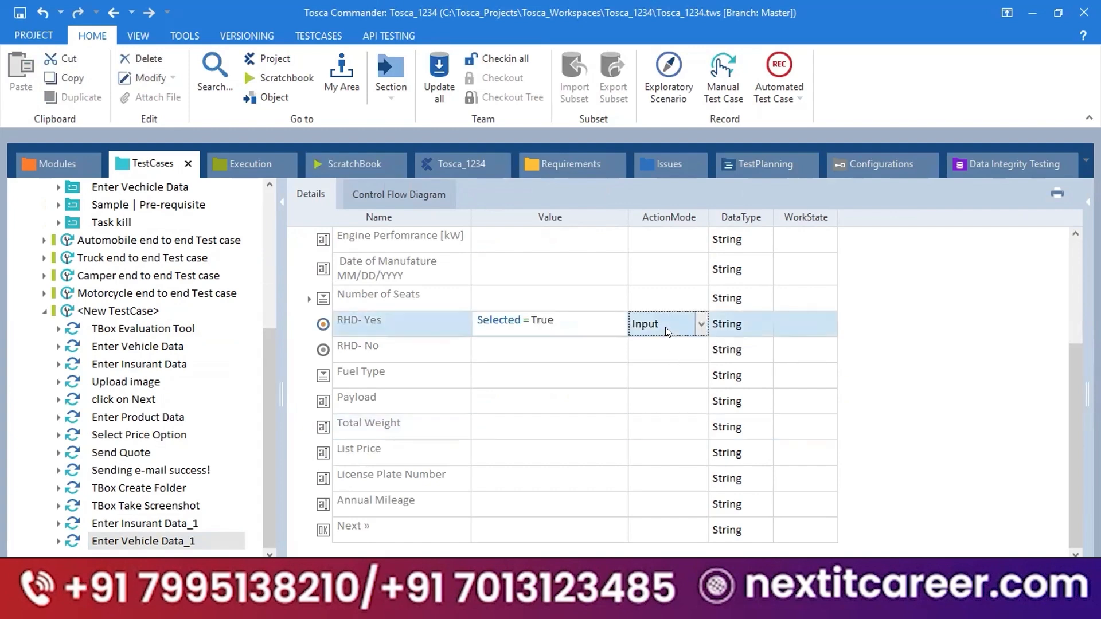
key("v")
- Copy the RHD- Yes verification row and paste it into the Enter Vehicle Data_1 test step
left_click(546, 328)
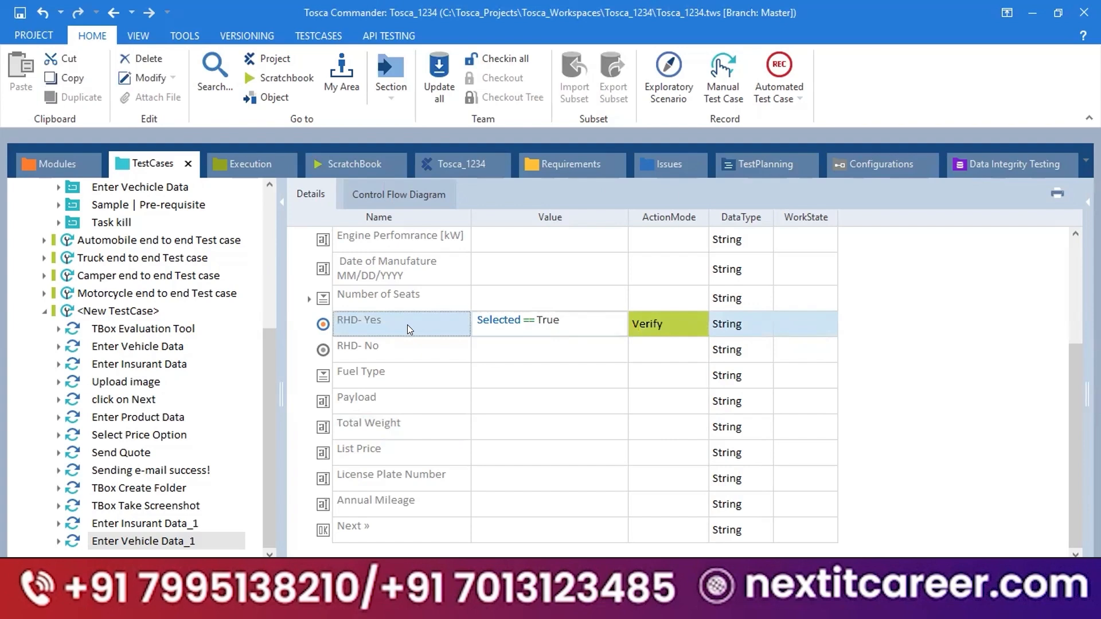
left_click(402, 307)
scroll(367, 252, "up", 4)
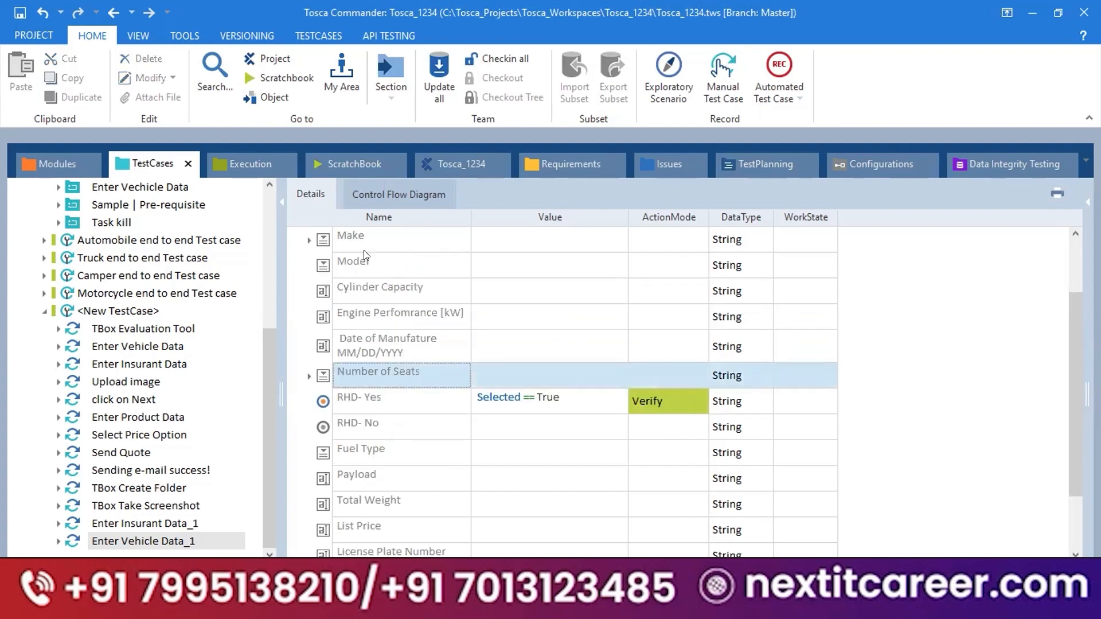
left_click(350, 240)
key("ctrl+v")
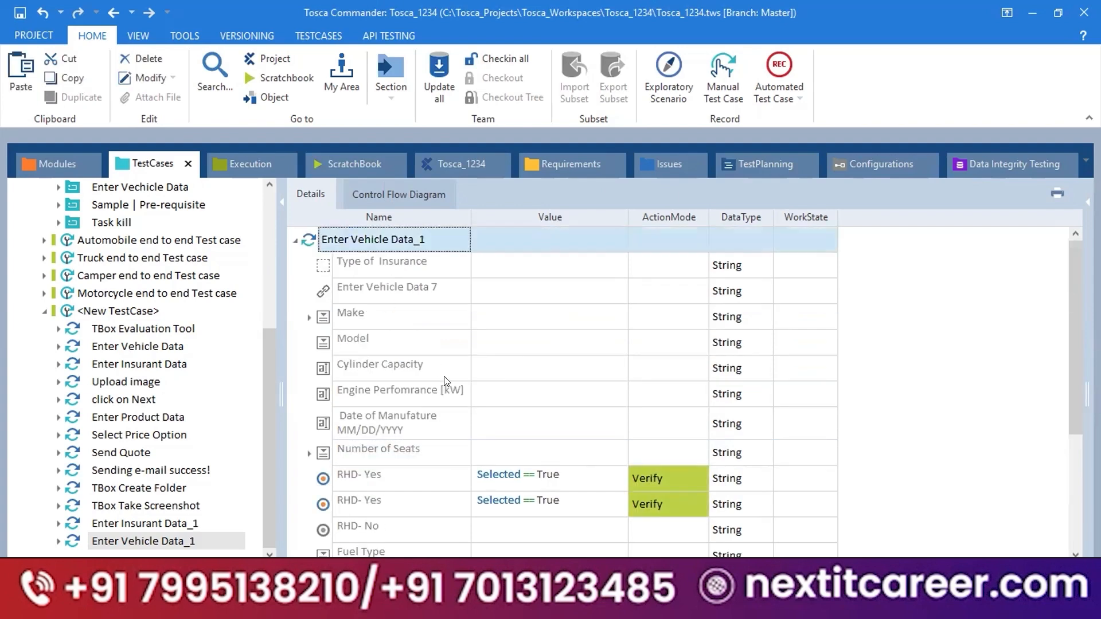
- Change the first RHD- Yes row's value to {CLICK} and its action mode to Input
scroll(459, 383, "down", 2)
left_click(575, 321)
left_click(575, 320)
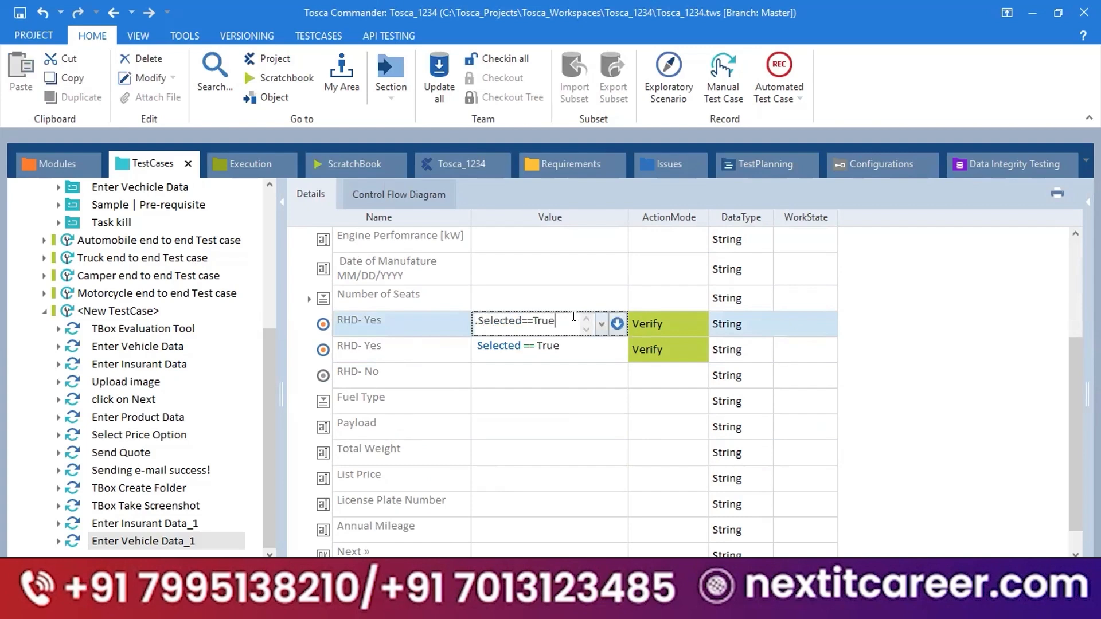
key("BackSpace")
key("alt+Down")
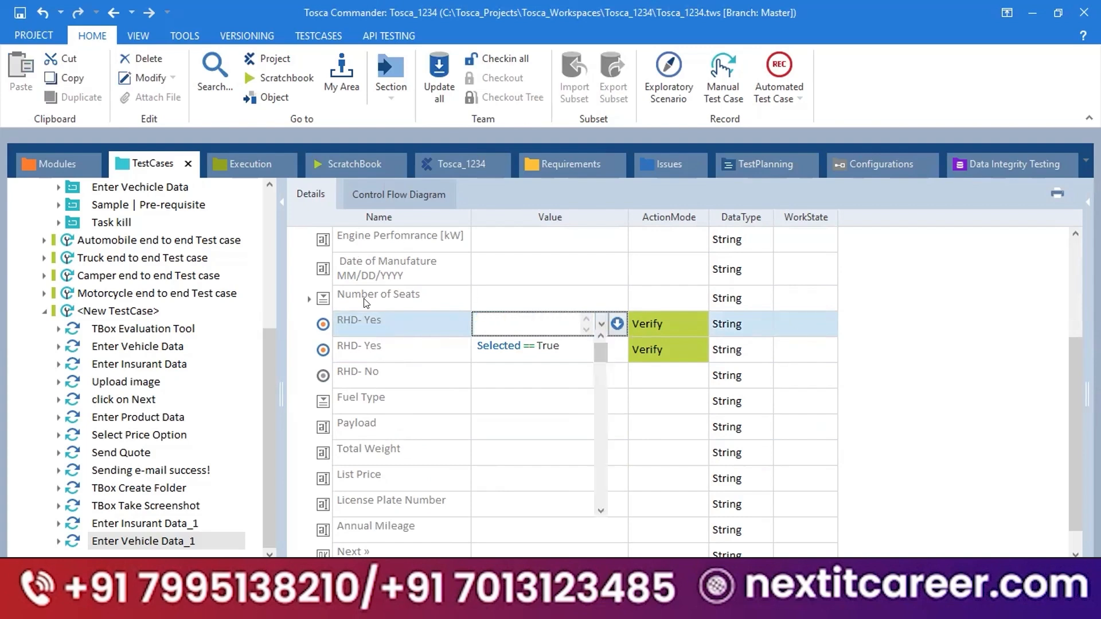
type("{CLICK}")
key("Return")
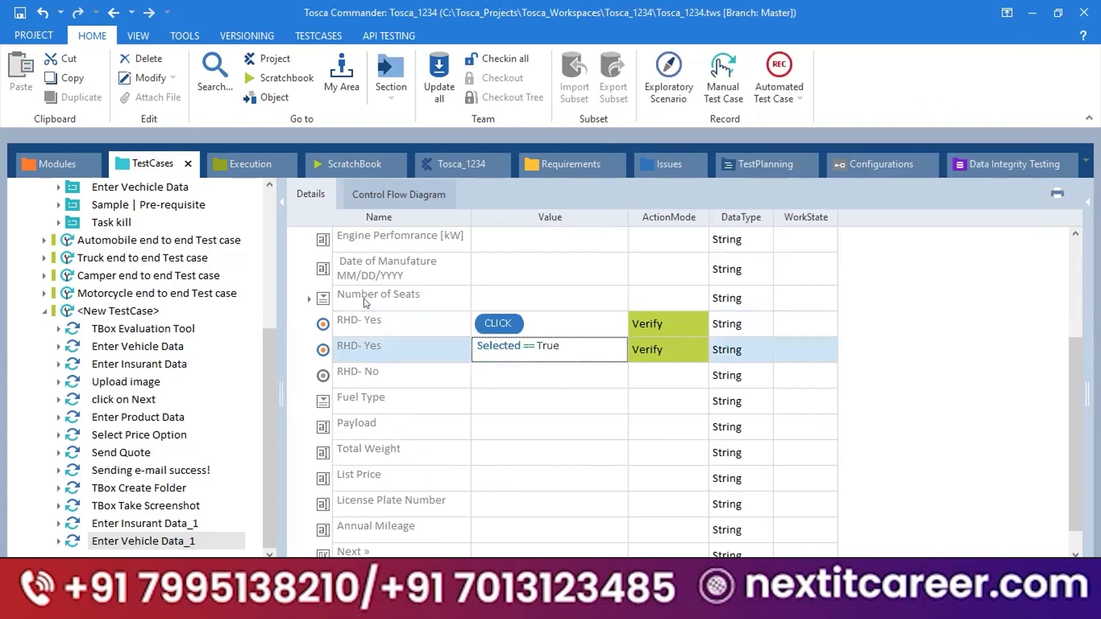
left_click(661, 325)
left_click(572, 400)
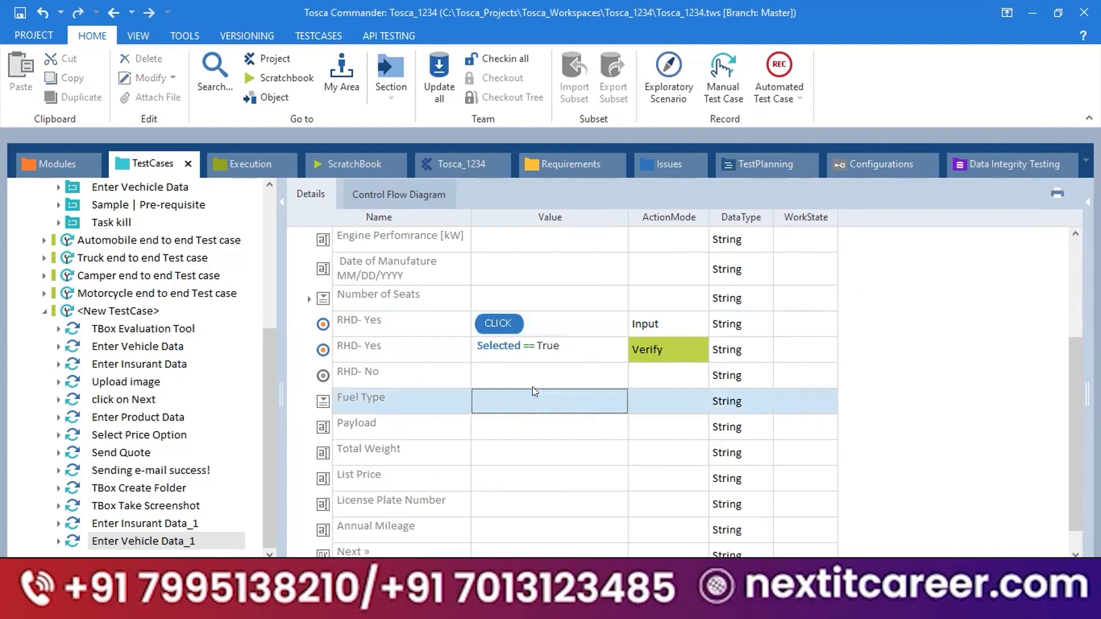
- Switch to the browser and open the Enter Vehicle Data page of the insurance application at its Right Hand Drive options
left_click(383, 344)
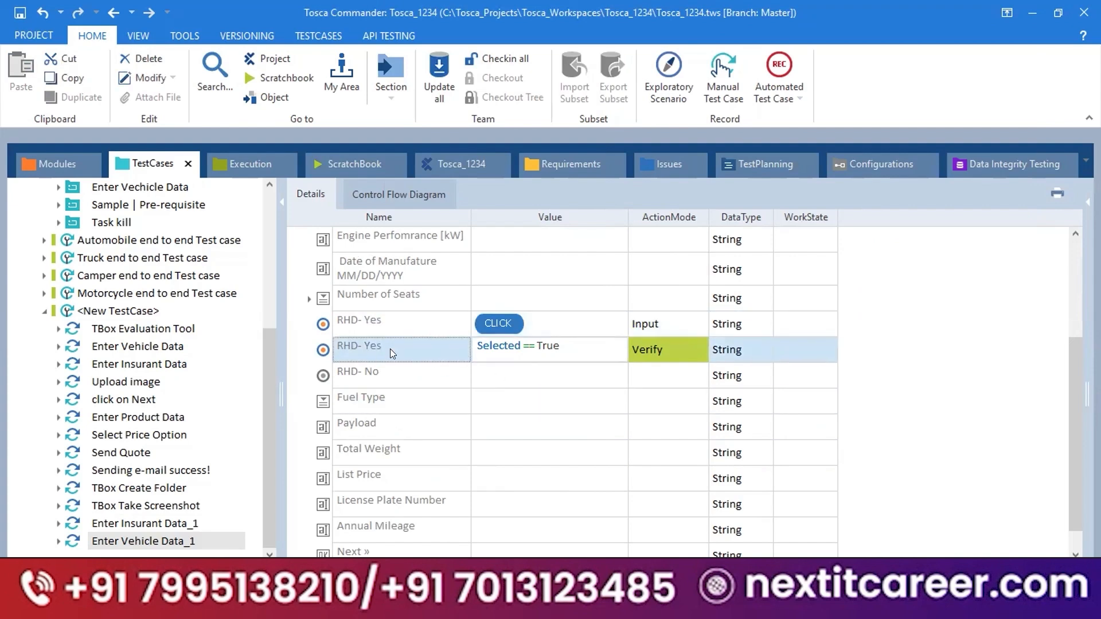
key("alt+Tab")
scroll(291, 258, "down", 1)
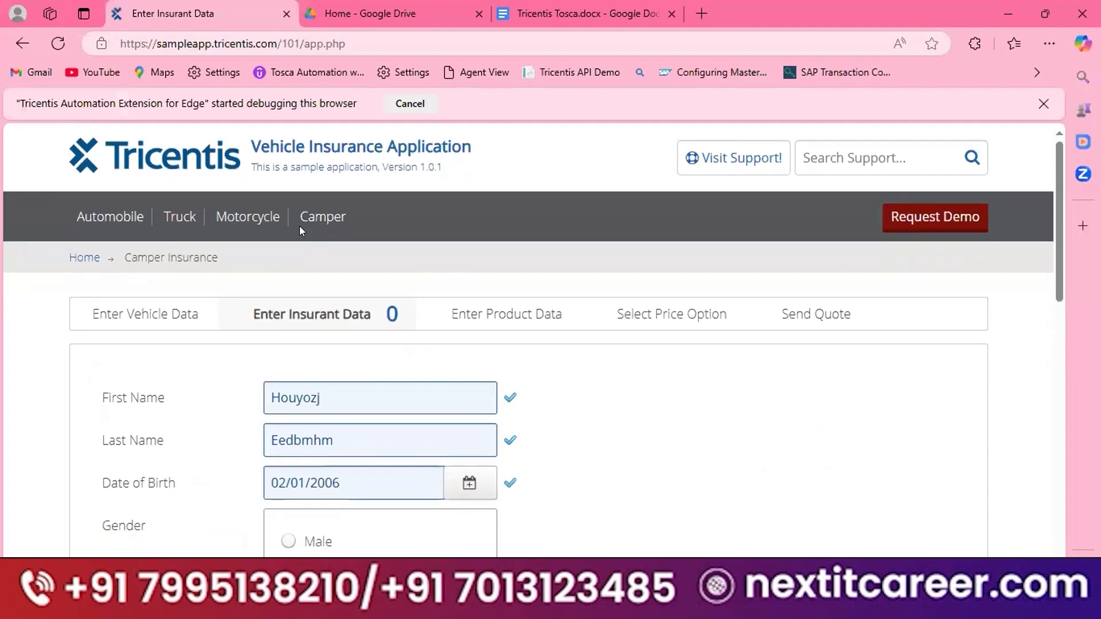
left_click(152, 310)
scroll(422, 310, "down", 3)
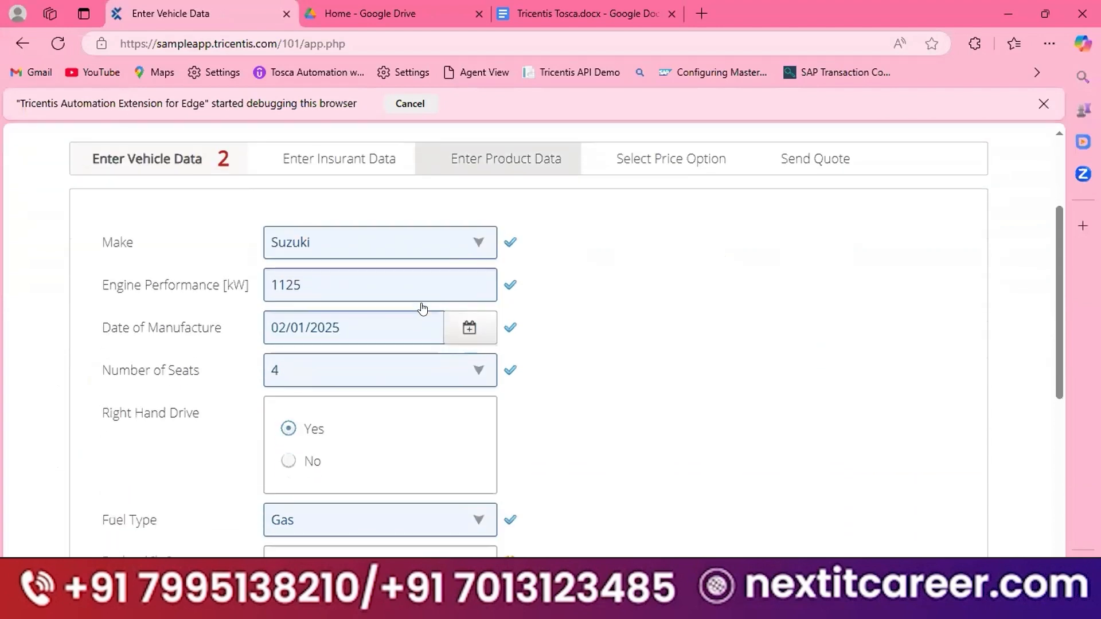
- Switch back to Tosca Commander and run the Enter Vehicle Data_1 test step in ScratchBook
key("alt+Tab")
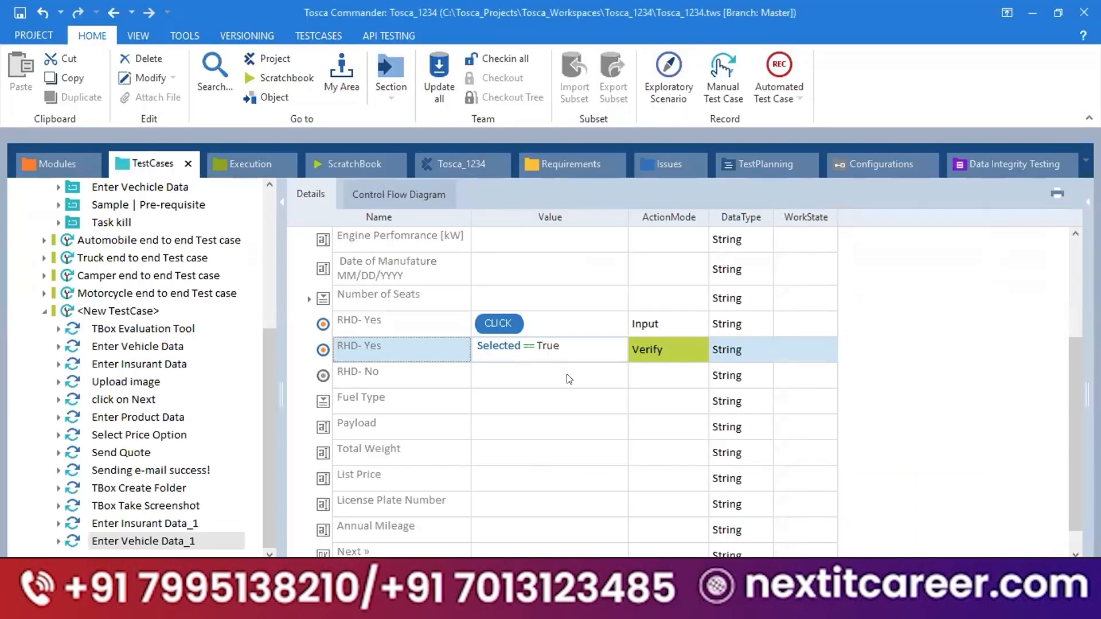
scroll(569, 379, "up", 3)
left_click(381, 232)
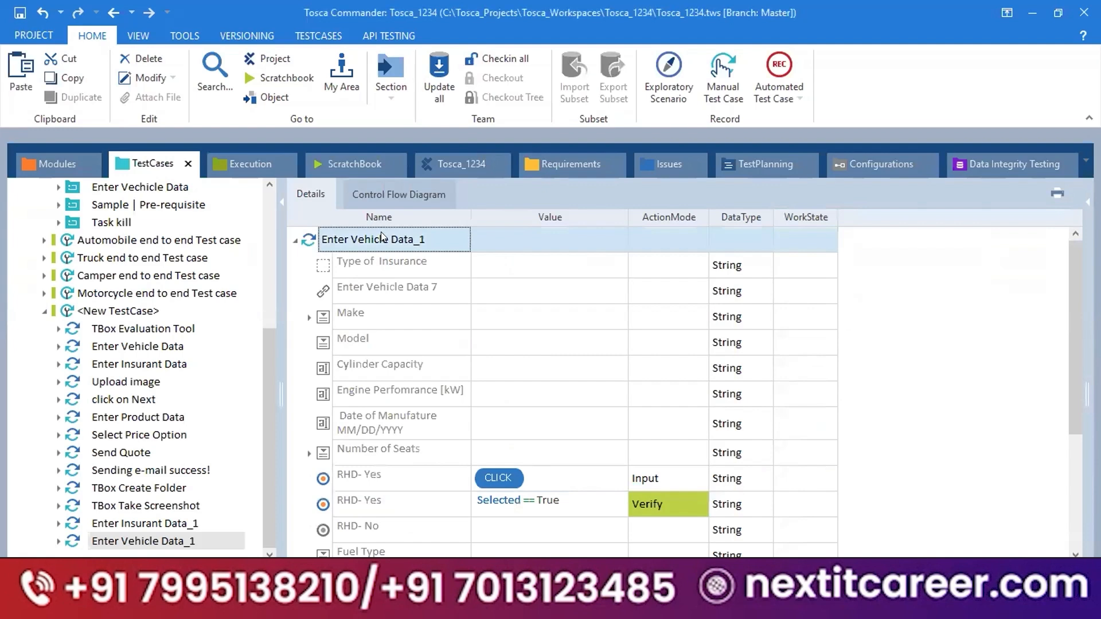
right_click(381, 231)
left_click(471, 354)
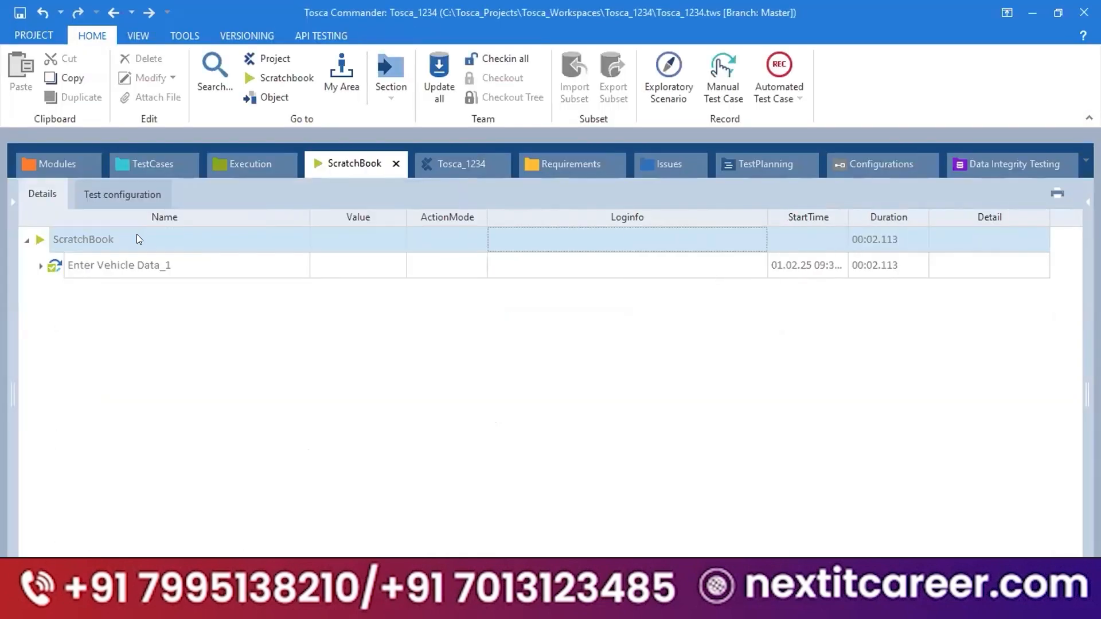
- Expand the Enter Vehicle Data_1 result and examine the full log info of the second RHD- Yes entry
left_click(41, 266)
left_click(621, 317)
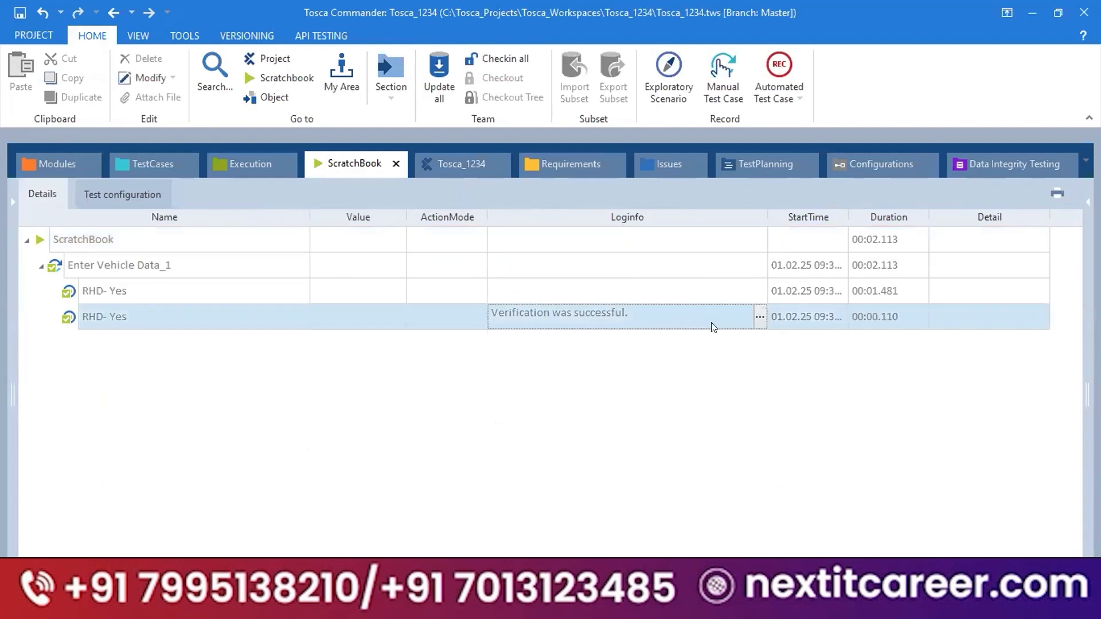
left_click(761, 315)
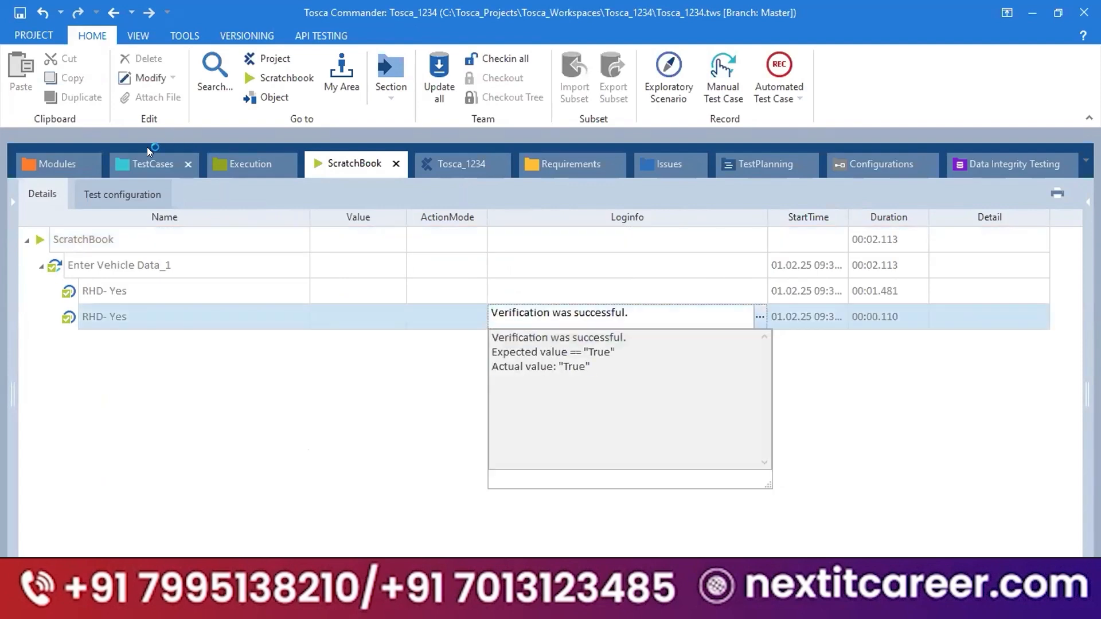
- Switch to the Tricentis Tosca.docx notes in the browser and add "Convert controls" with the indented line "Radio button, buttons, links" below
left_click(151, 164)
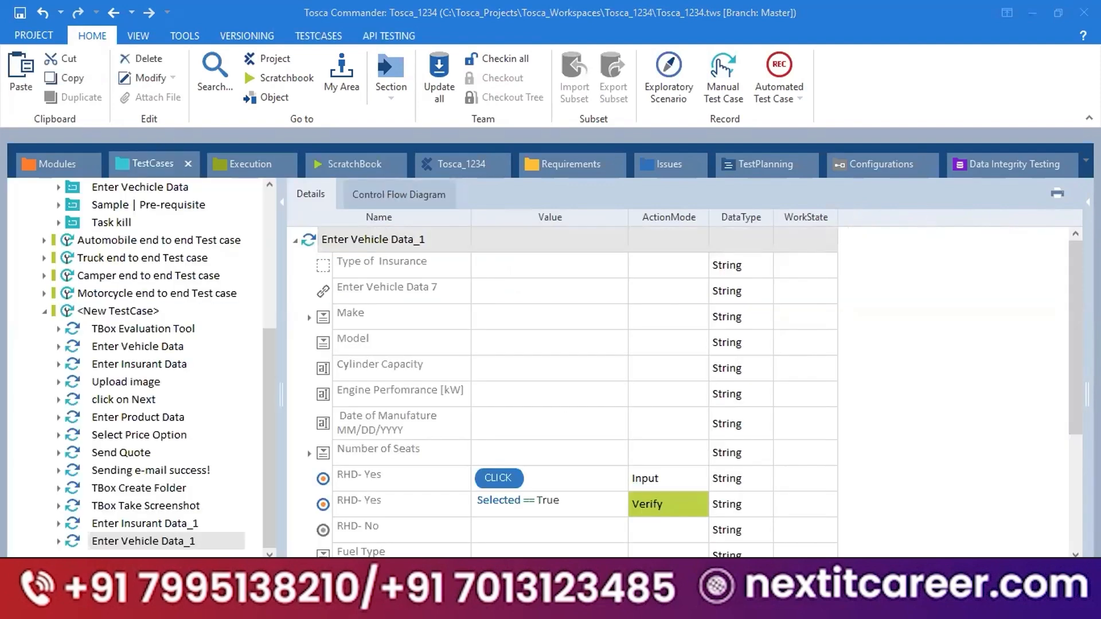
key("alt+Tab")
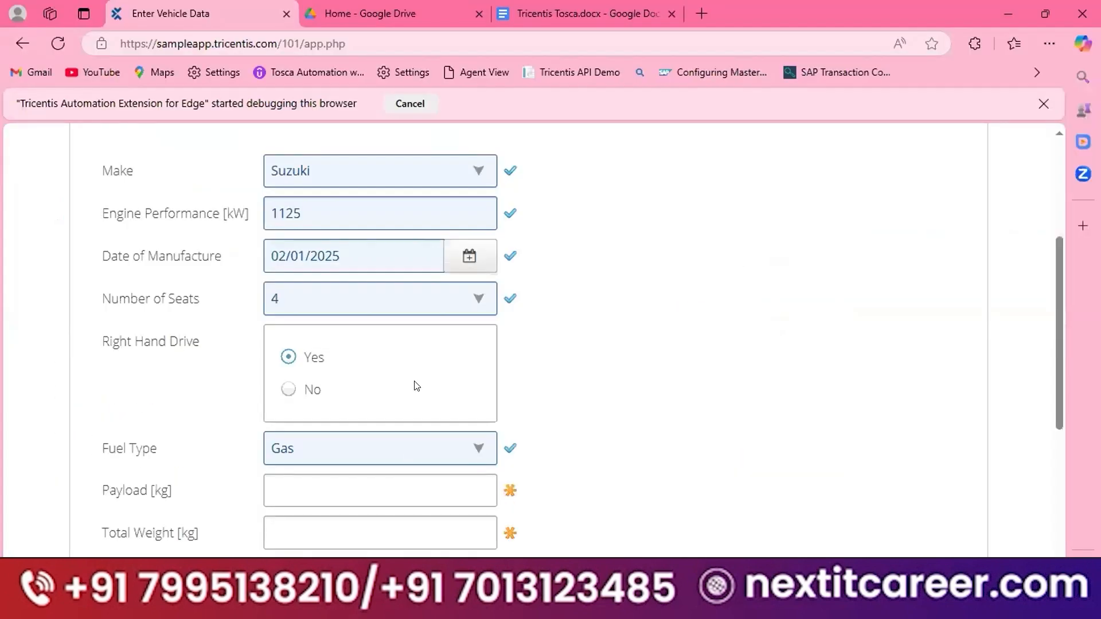
left_click(531, 17)
left_click(335, 360)
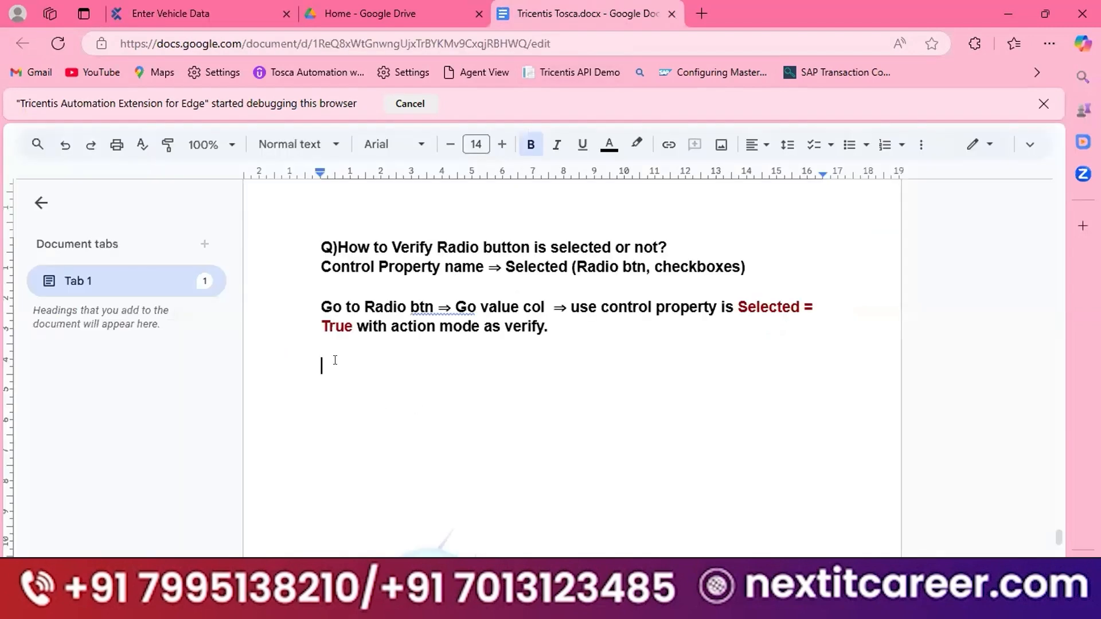
type("Convert controls")
key("Return")
key("Tab")
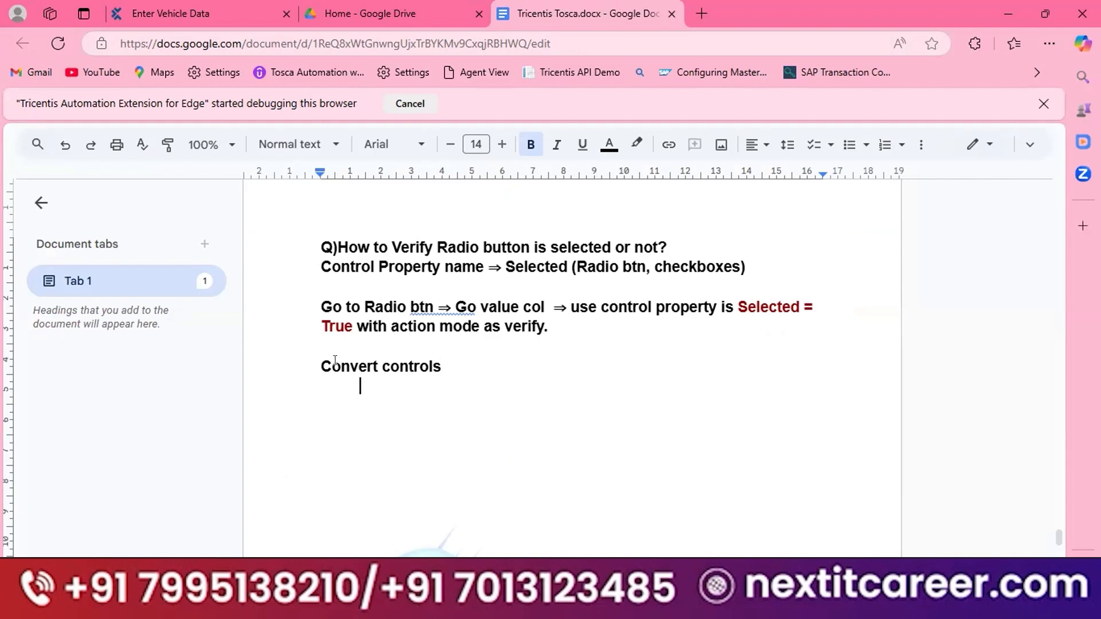
type("Radio b")
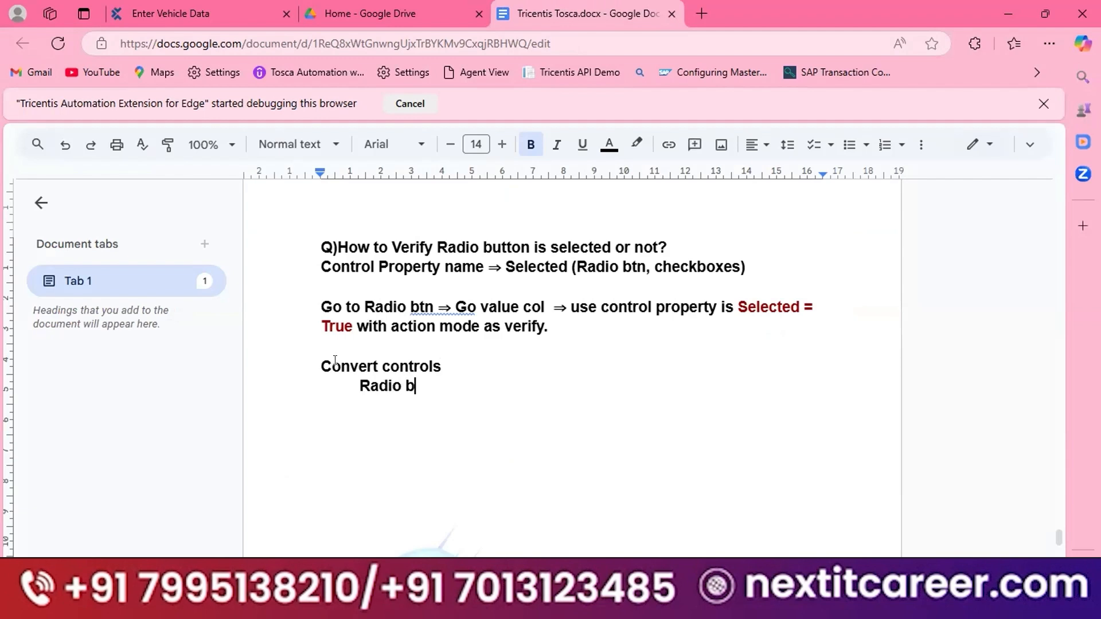
type("utton, buttons, links")
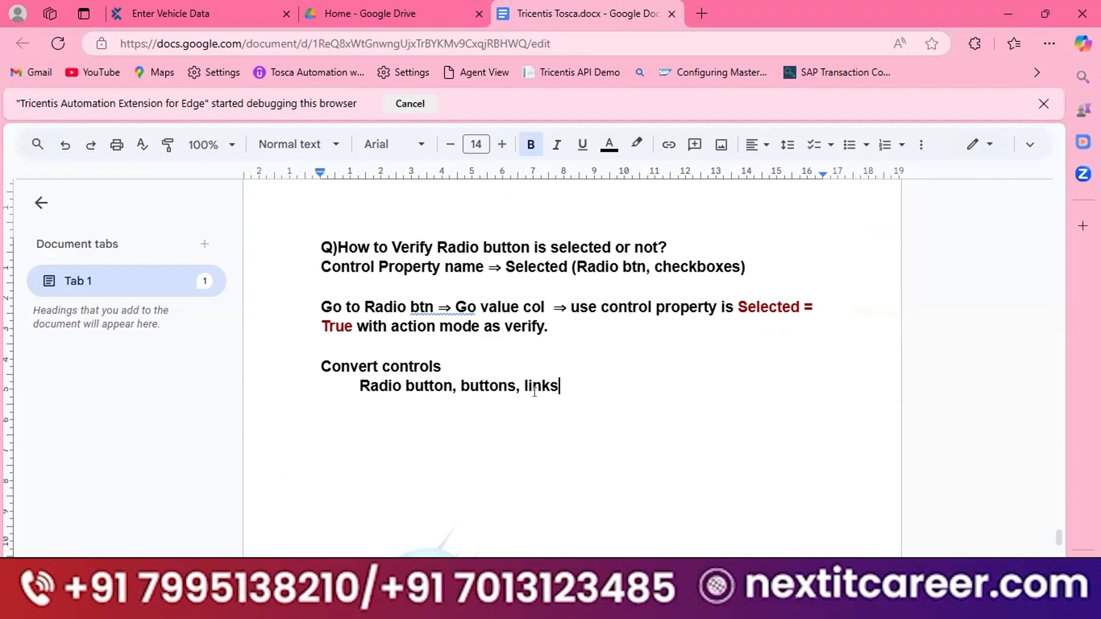
left_click_drag(568, 382, 345, 383)
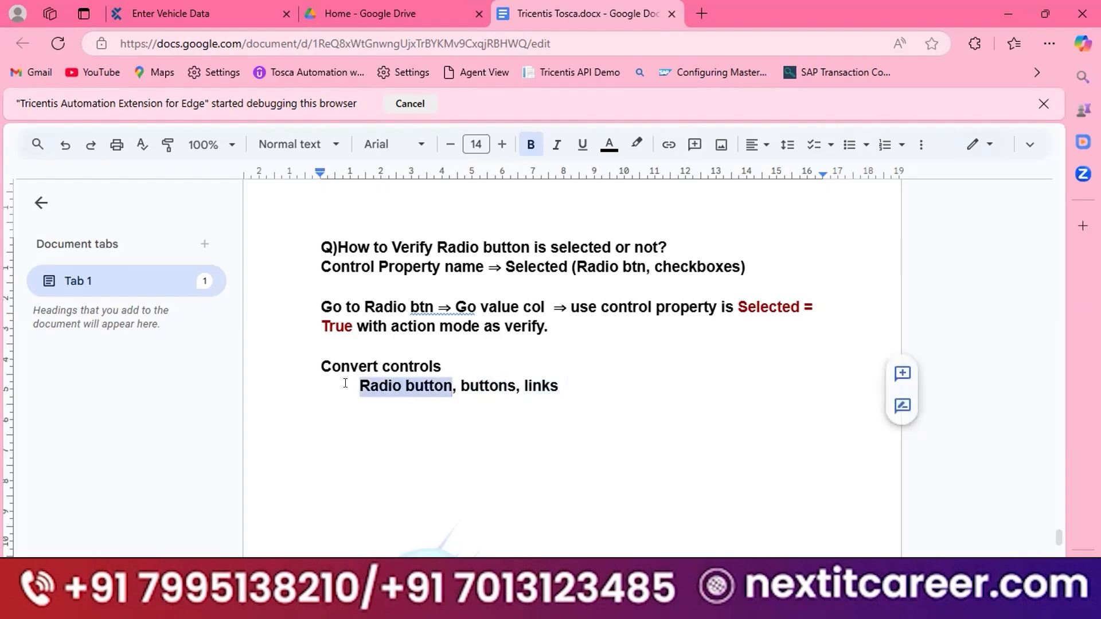
left_click(667, 374)
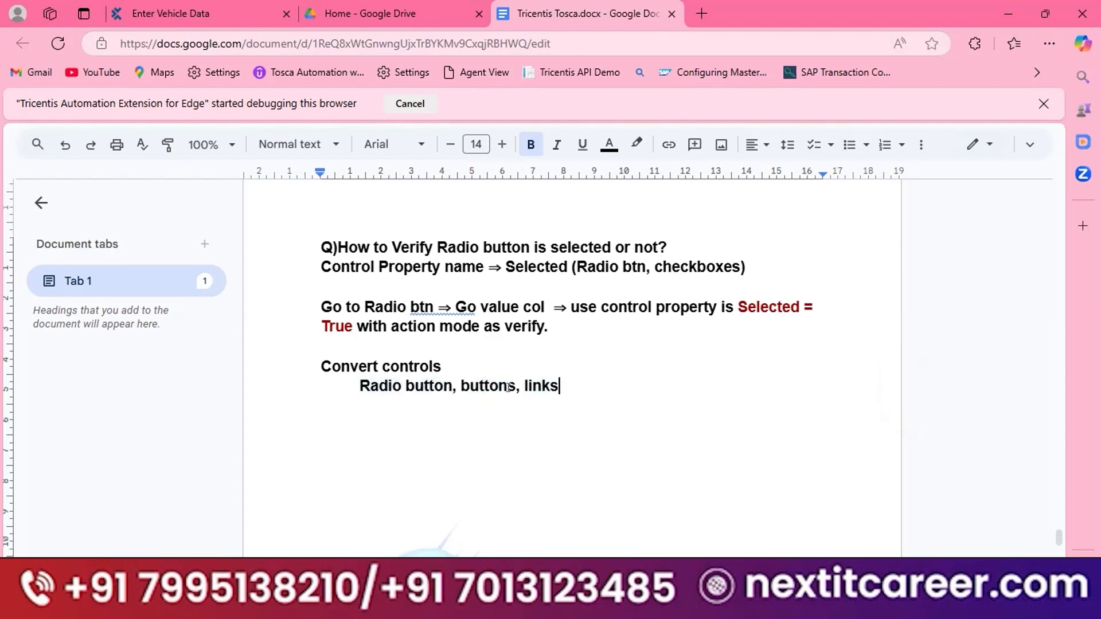
left_click_drag(560, 387, 357, 382)
left_click_drag(473, 367, 315, 365)
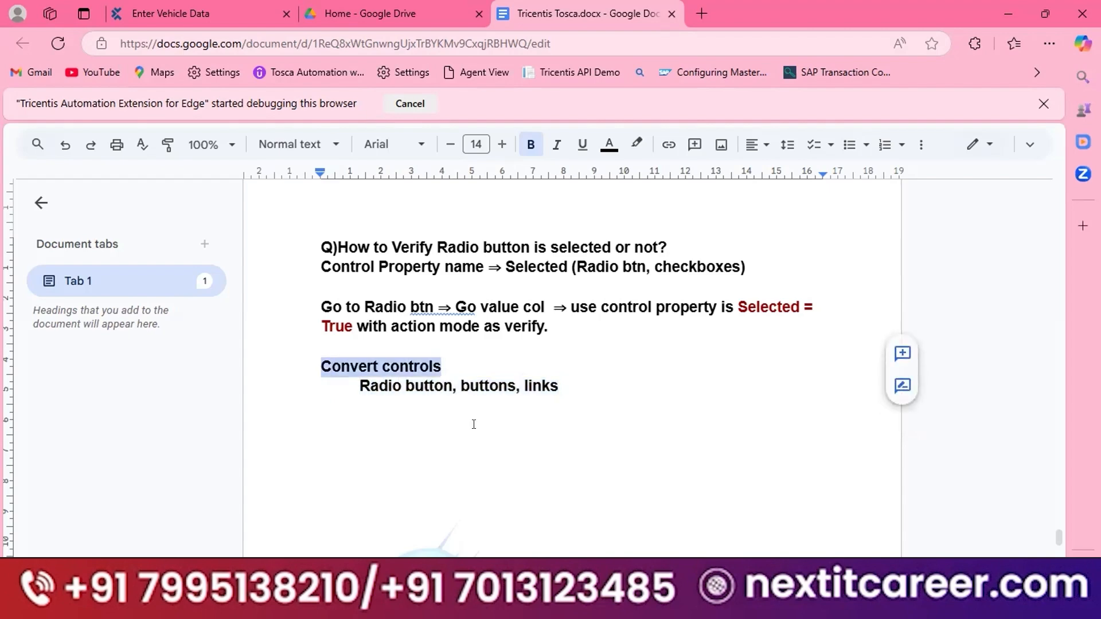
- Switch back to Tosca Commander and examine the Automobile, Truck, Motorcycle and Camper links in the Tricentis Vehicle Insurance module
key("alt+Tab")
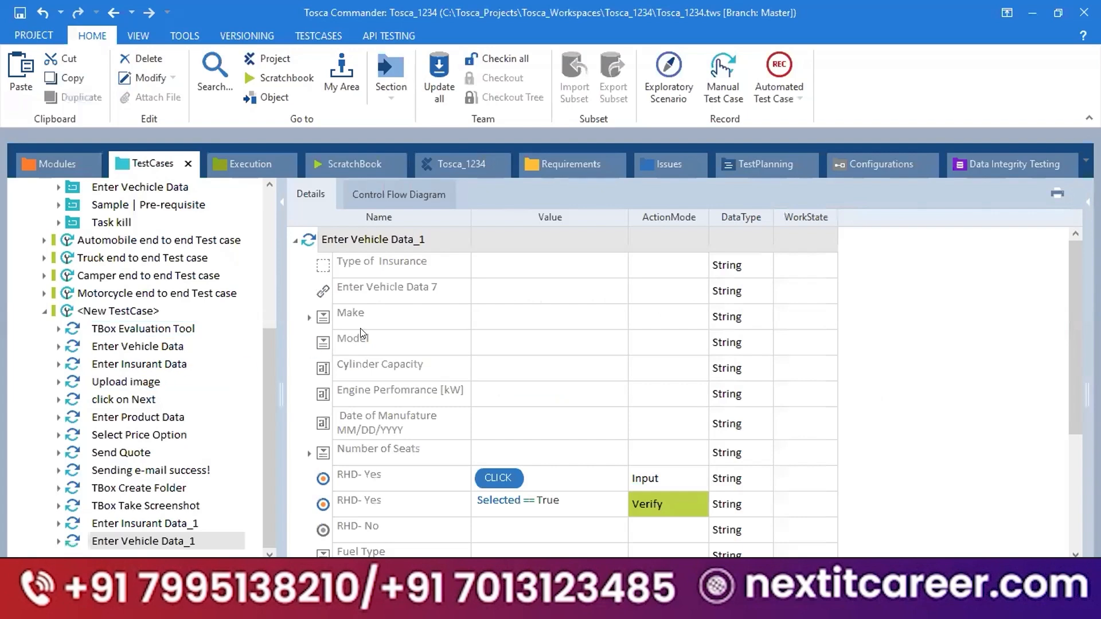
left_click(52, 163)
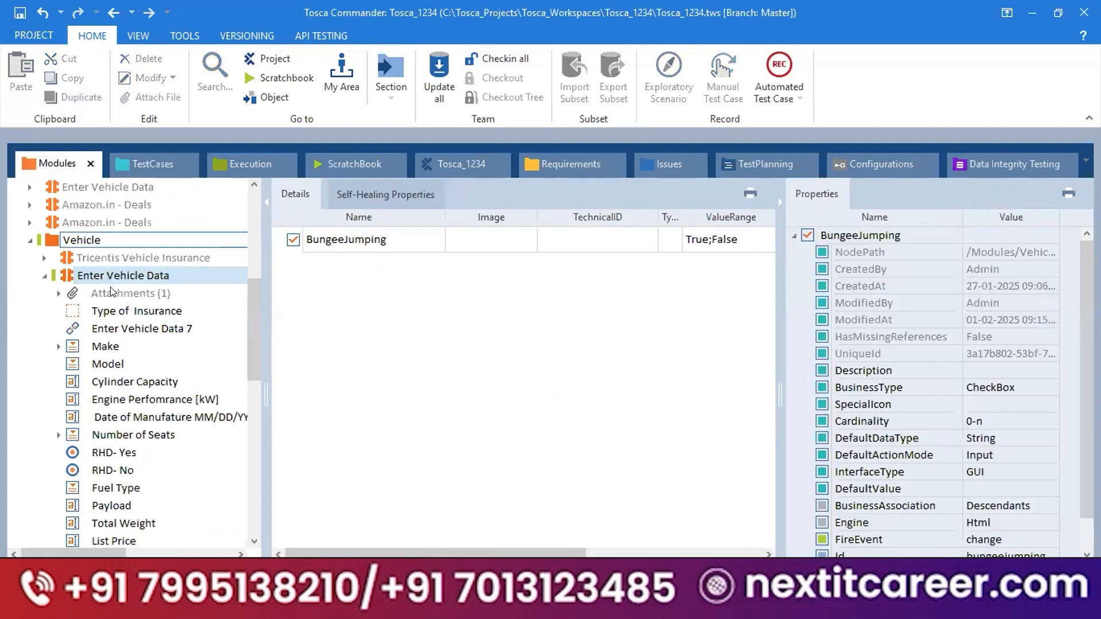
left_click(87, 257)
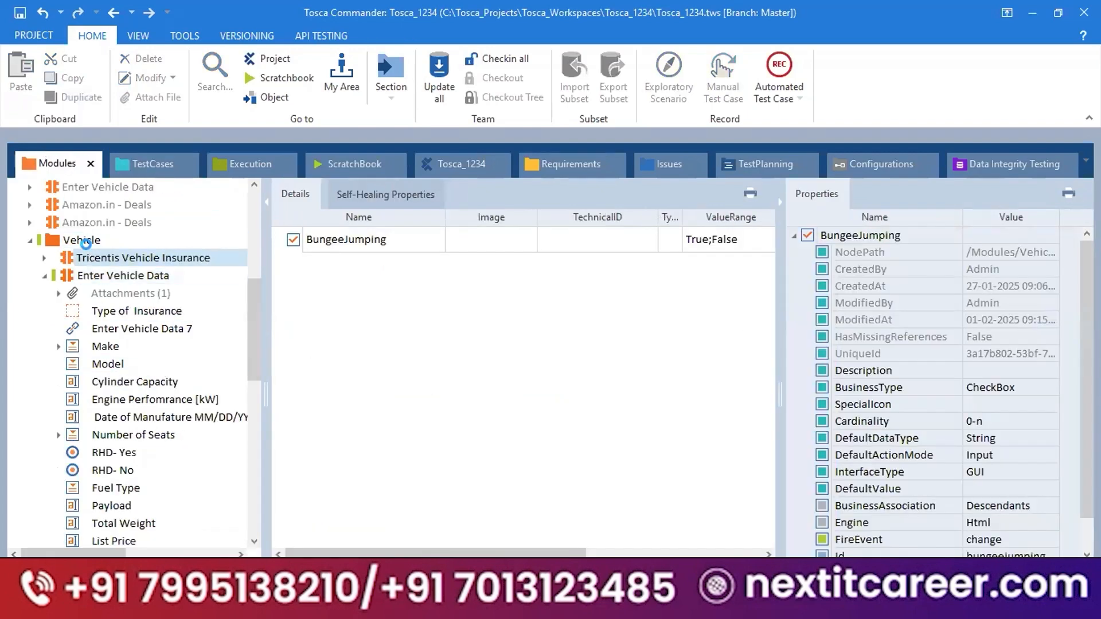
left_click(361, 351)
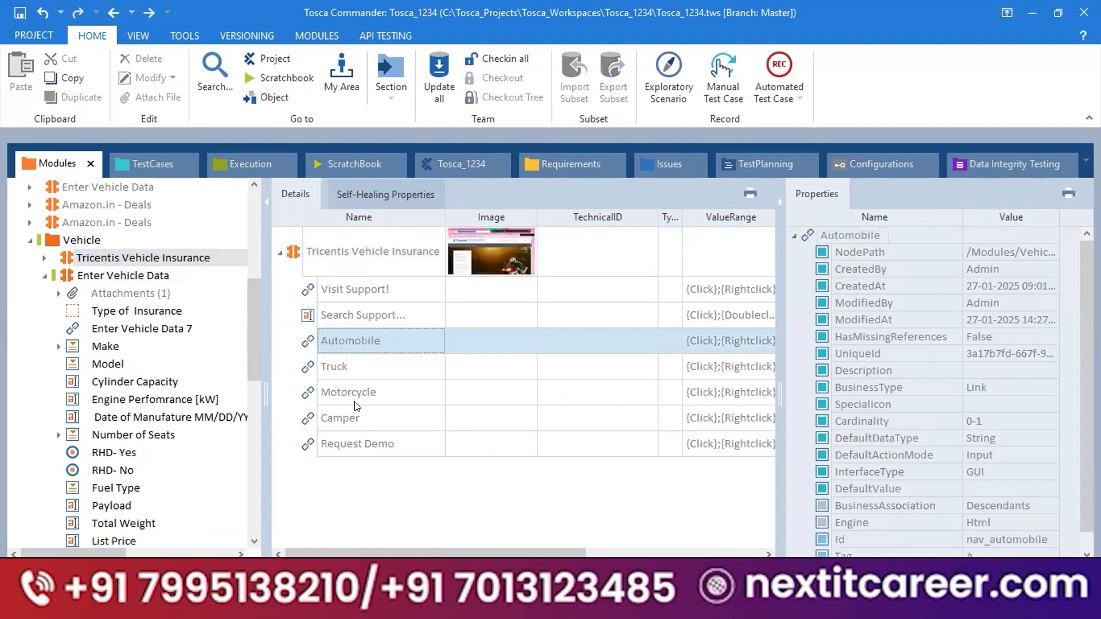
left_click(354, 431, "shift")
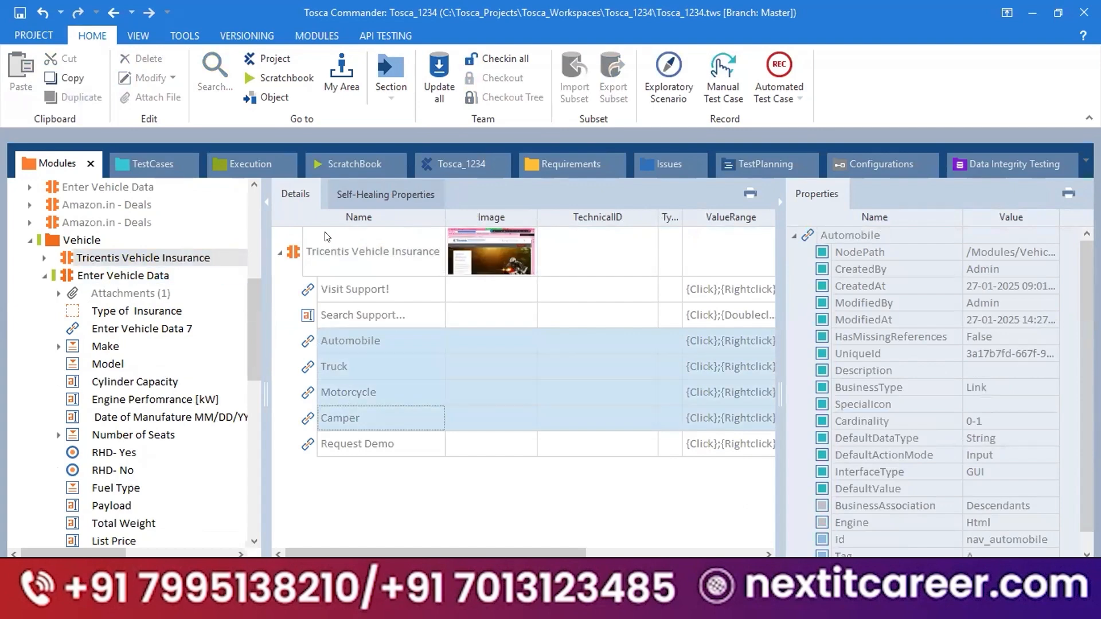
left_click(75, 261)
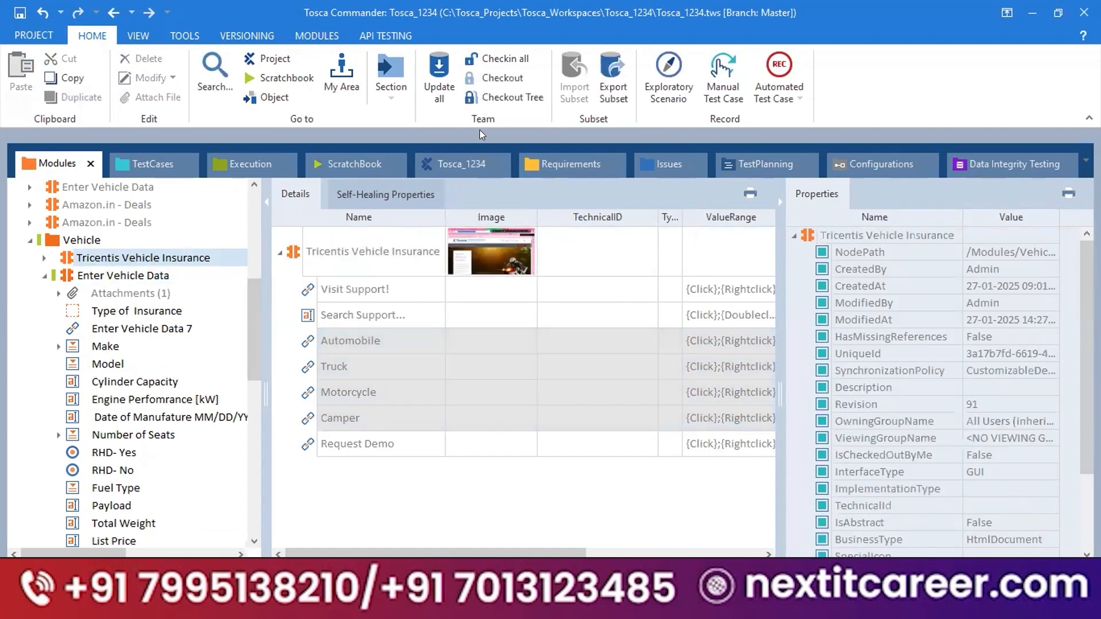
- Check out the Tricentis Vehicle Insurance module and view the Convert to ControlGroup option for the Automobile, Truck, Motorcycle and Camper links
left_click(502, 78)
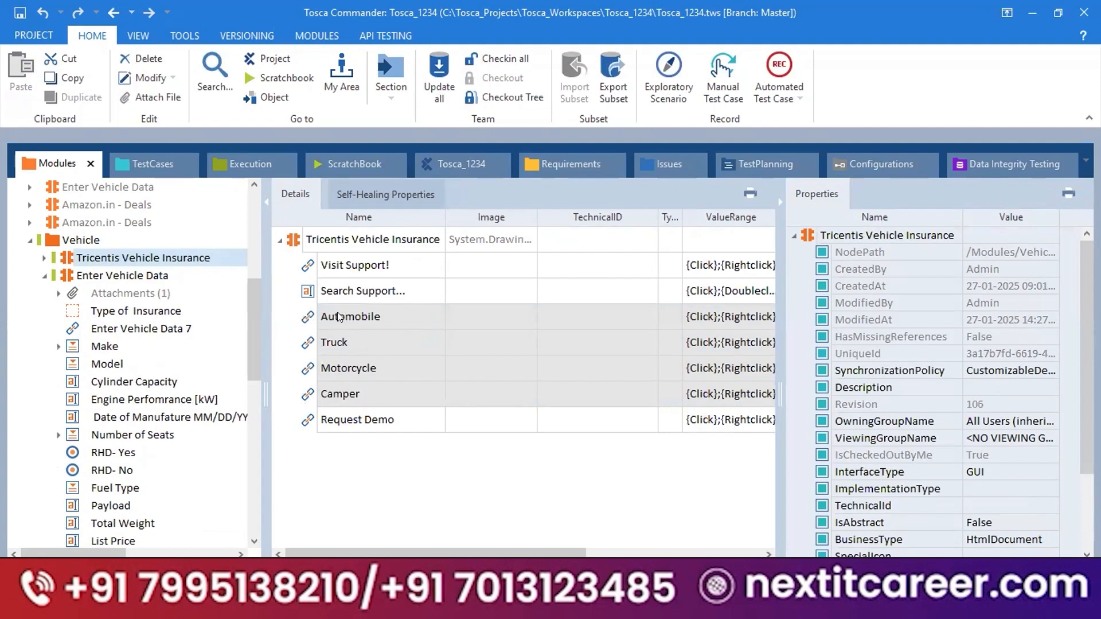
right_click(377, 358)
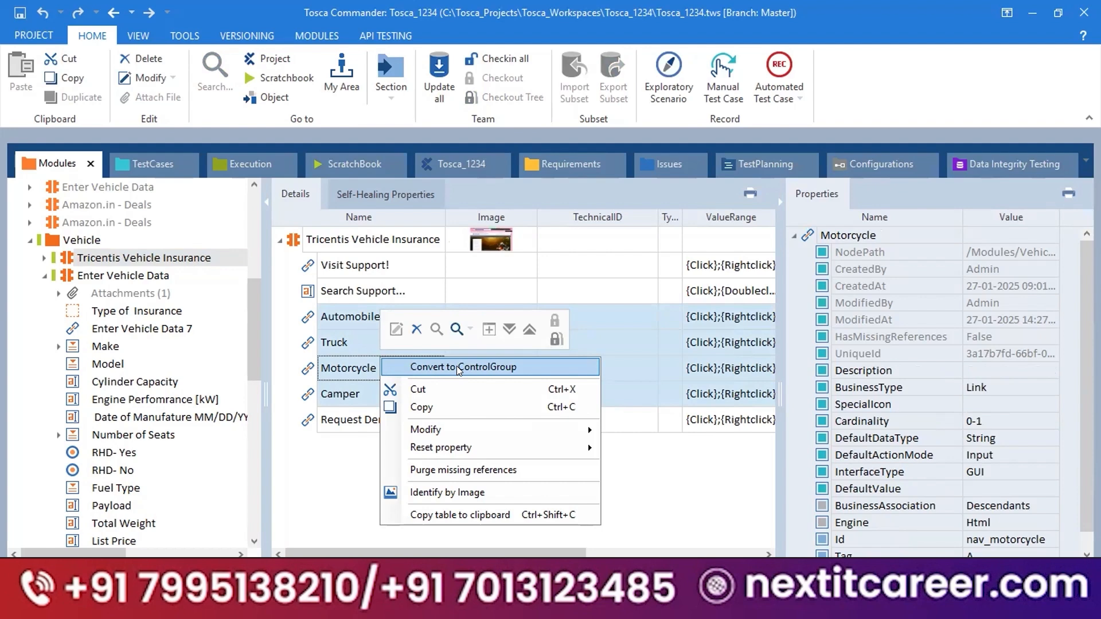
left_click(324, 445)
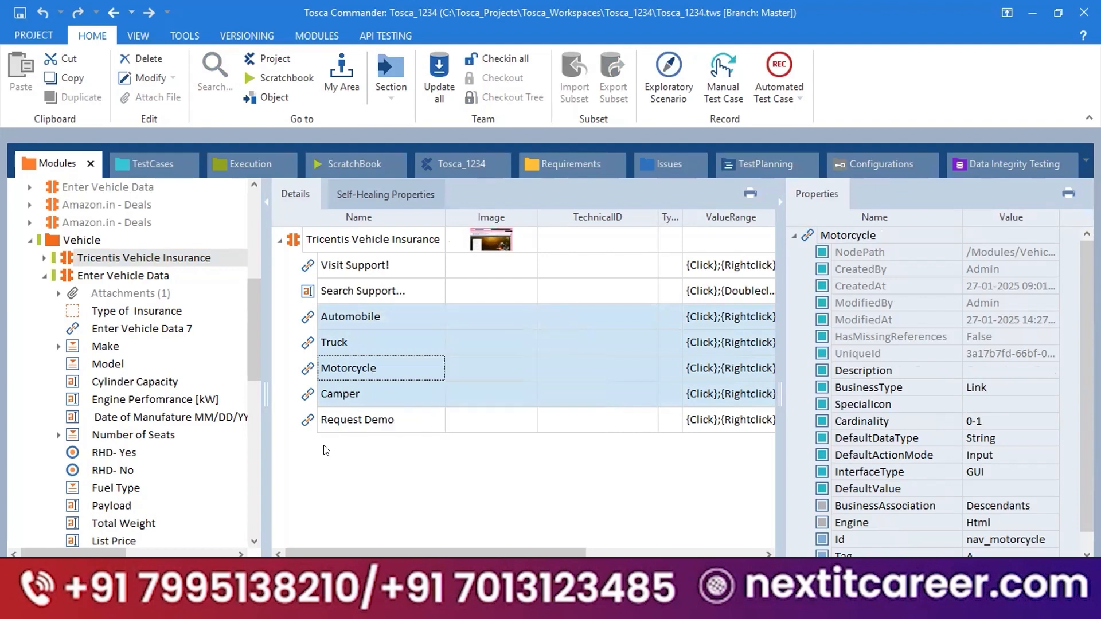
left_click(323, 445)
- Show the test cases, switch to the Tricentis Tosca.docx notes in the browser and select the two "Convert controls" lines
left_click(134, 160)
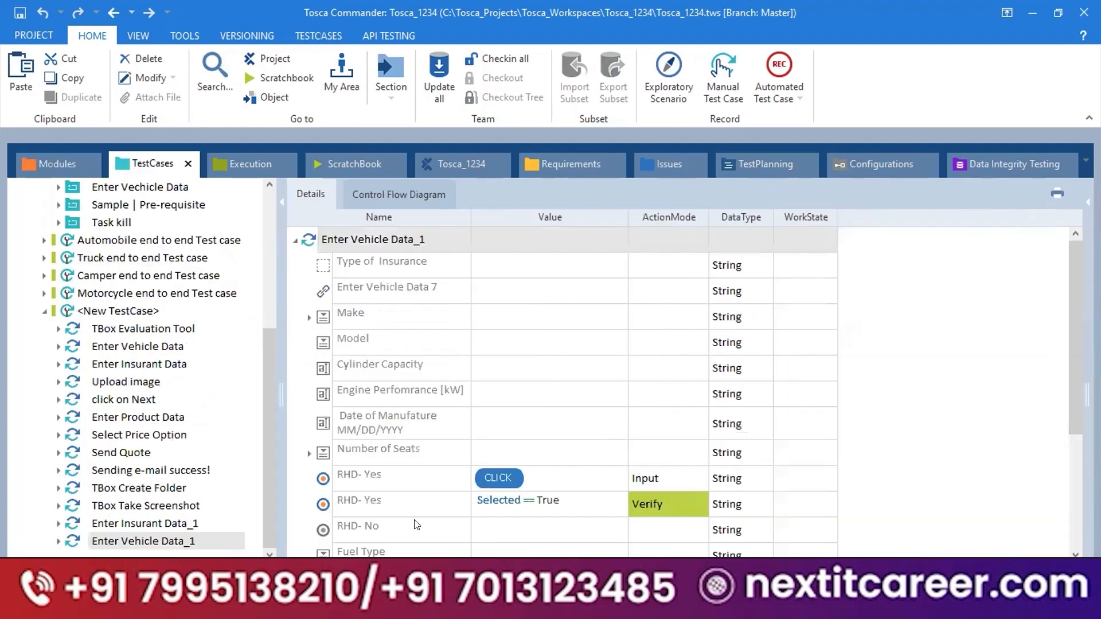
key("alt+Tab")
left_click(321, 404)
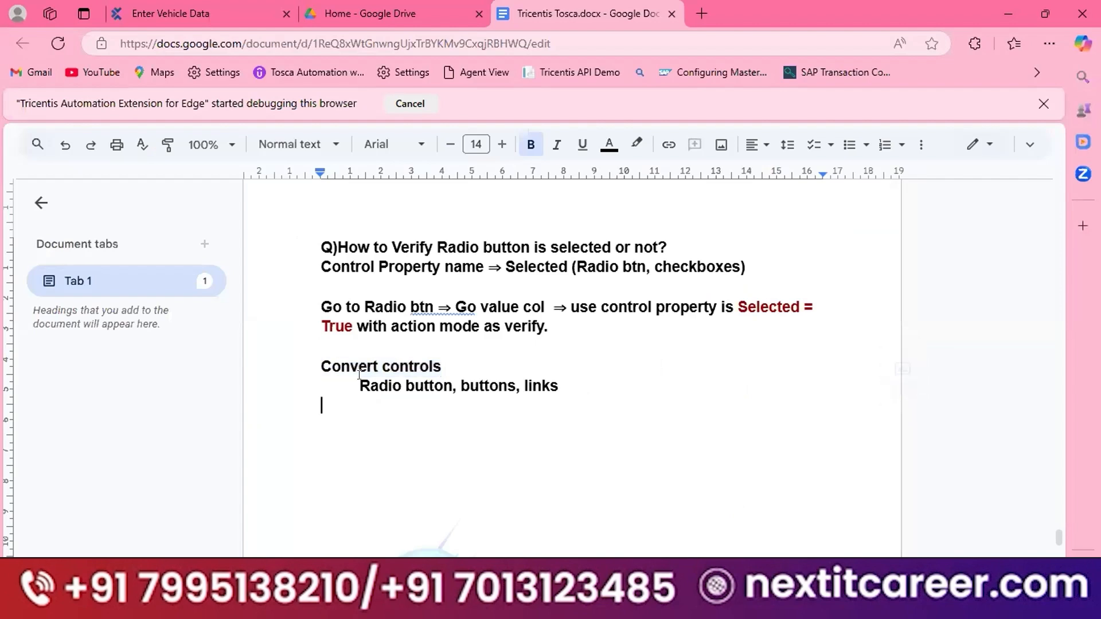
left_click_drag(322, 404, 309, 369)
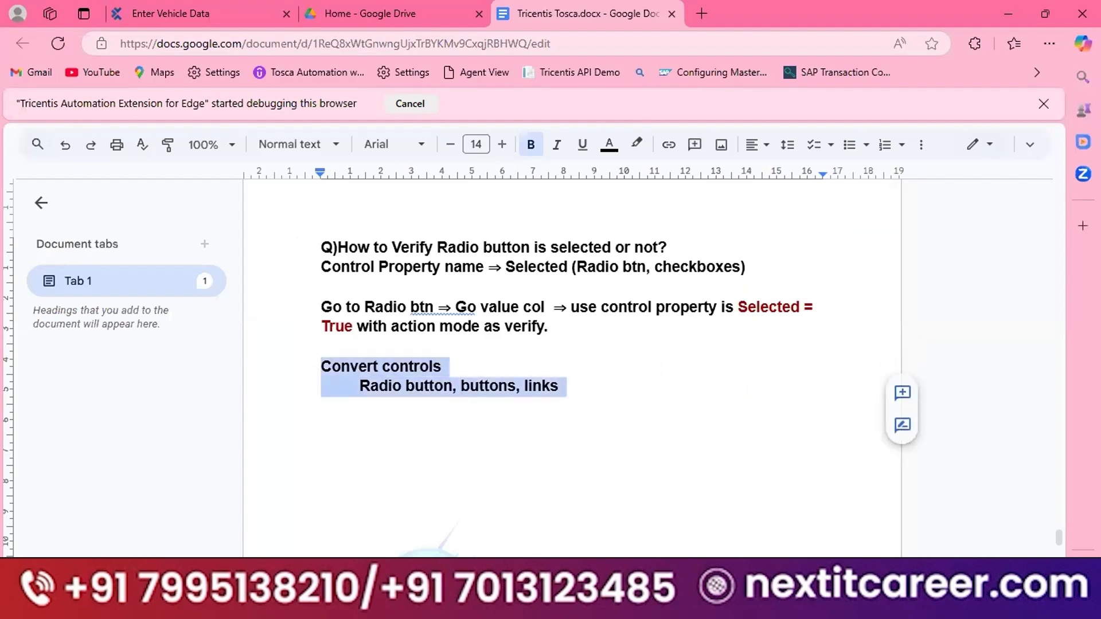
- Switch back to Tosca Commander and examine the names and values of the two RHD- Yes entries in Enter Vehicle Data_1
key("alt+Tab")
left_click(545, 405)
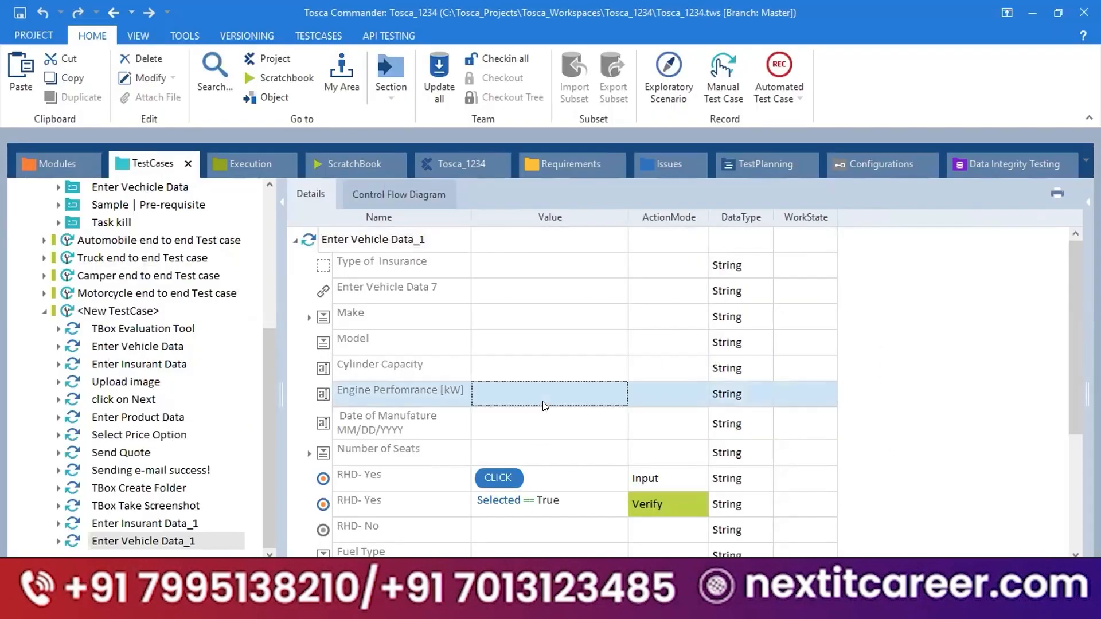
scroll(545, 406, "down", 3)
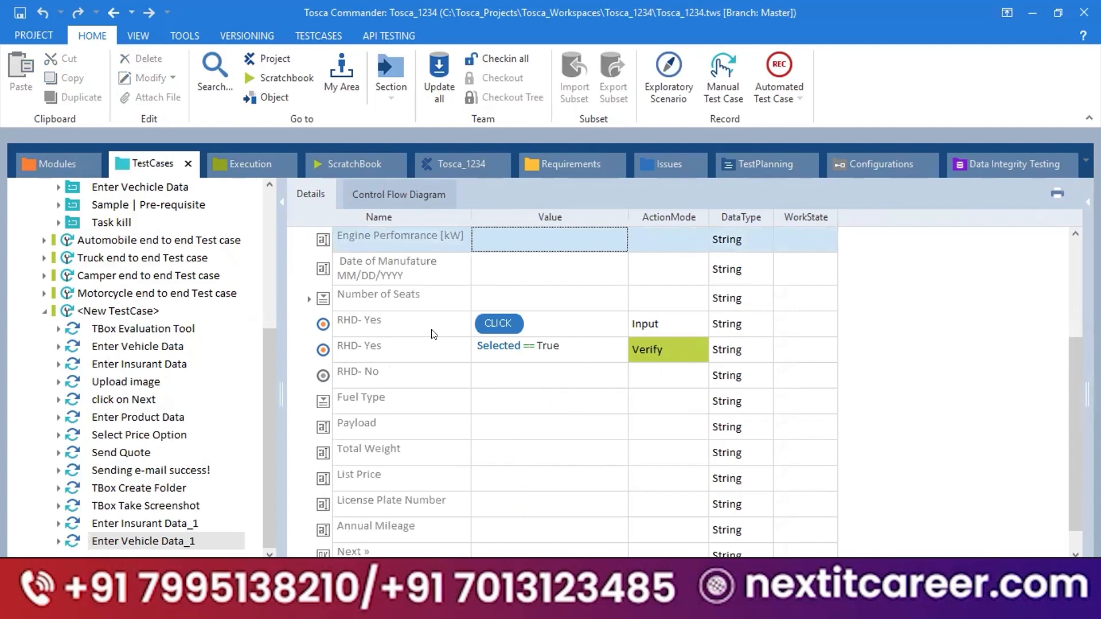
left_click(375, 324)
double_click(374, 322)
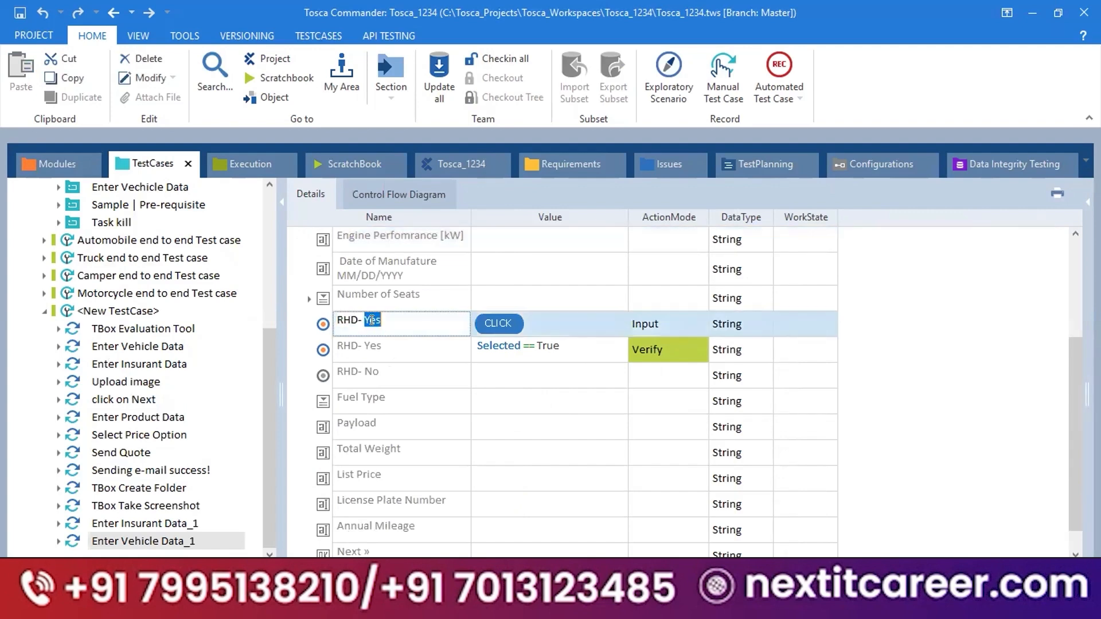
left_click(373, 321)
key("ctrl+a")
left_click(512, 351)
left_click(511, 348)
key("ctrl+a")
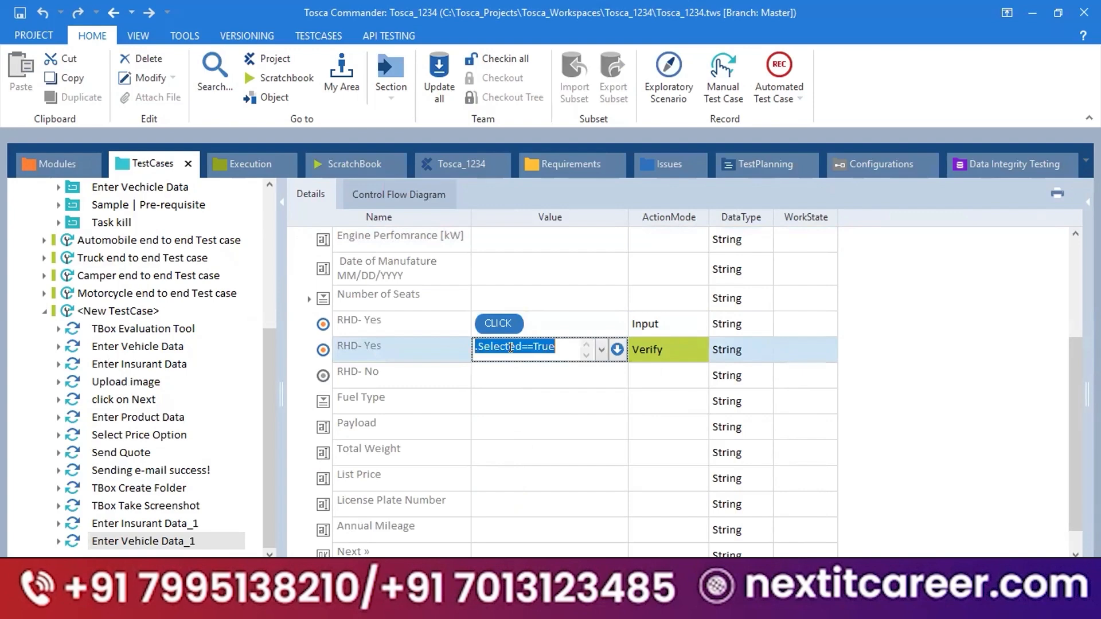
left_click(355, 349)
left_click_drag(337, 346, 384, 346)
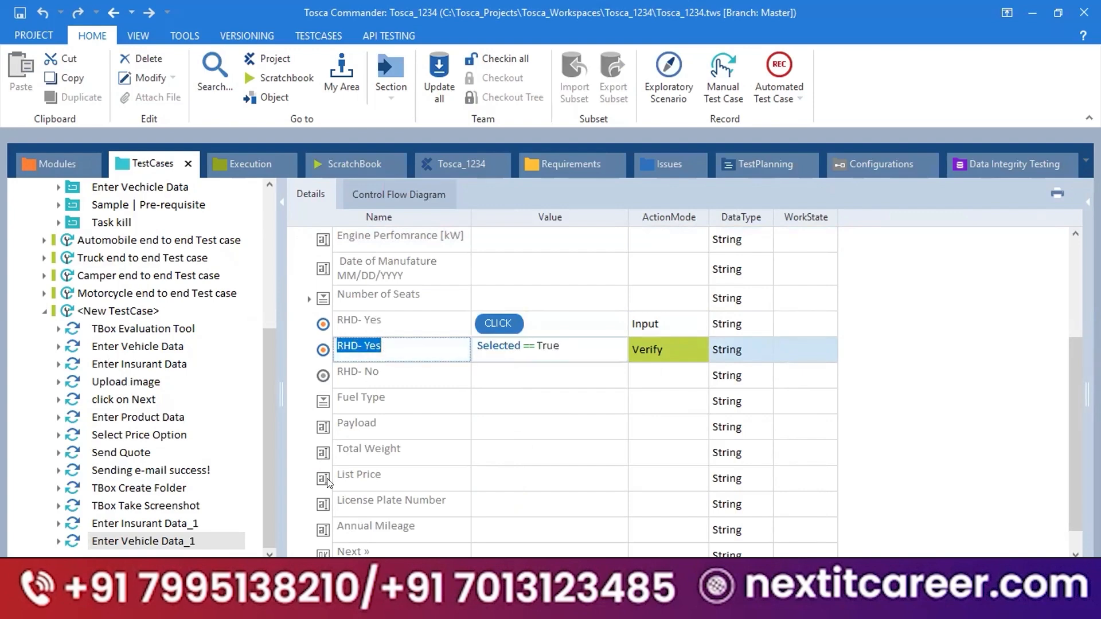
- In the Enter Insurant Data_1 test step, set the value of the Gender entry with action mode Verify to Female
left_click(171, 526)
left_click(152, 524)
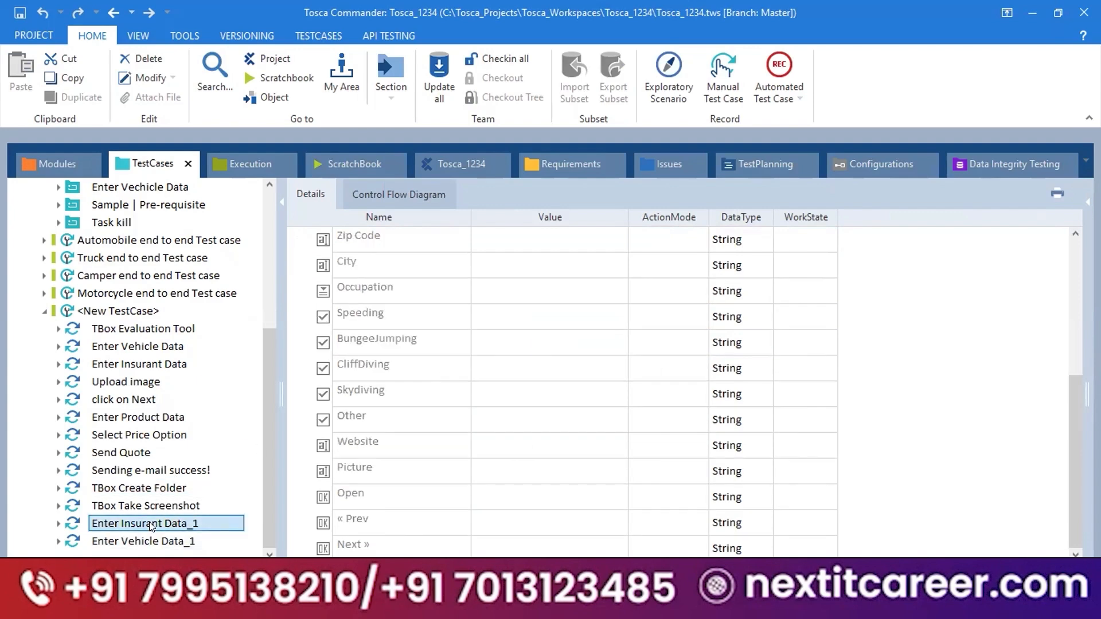
left_click(532, 395)
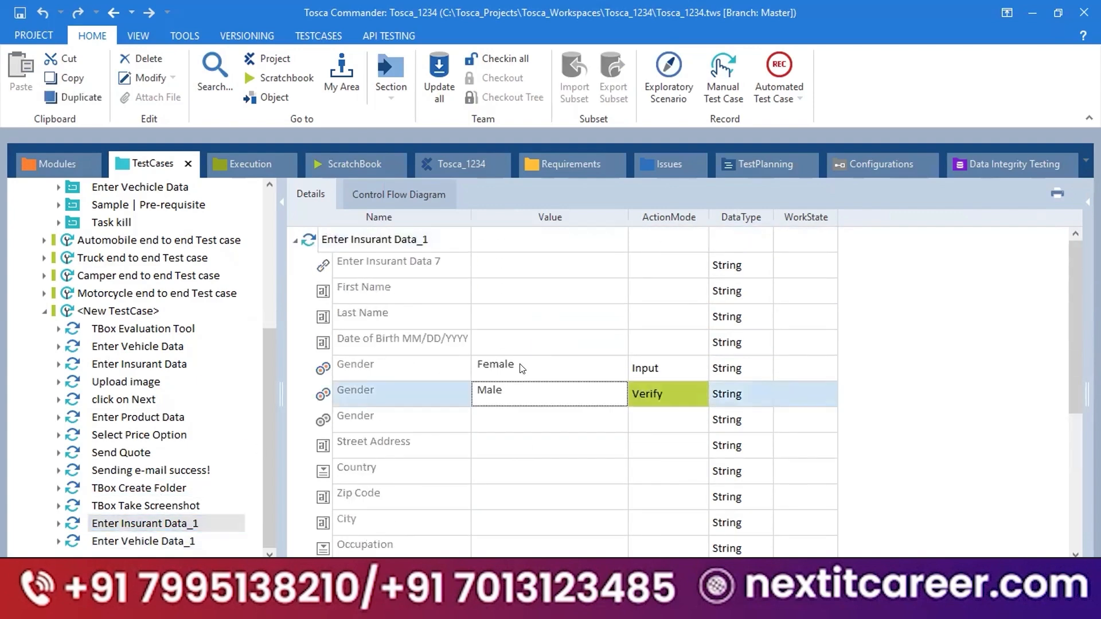
left_click(532, 394)
left_click(601, 394)
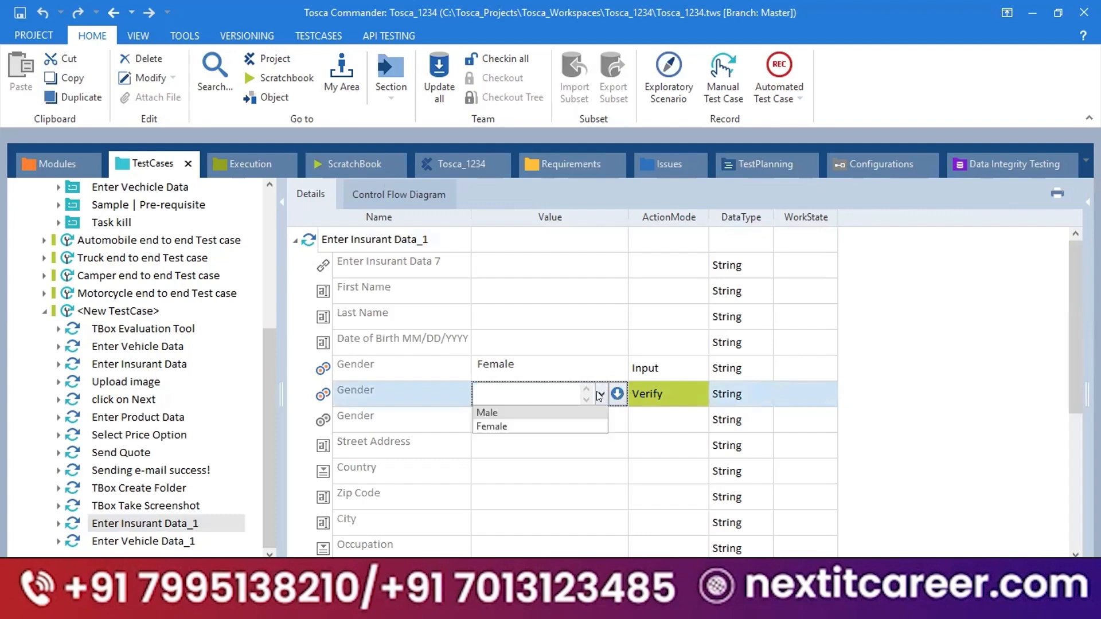
left_click(507, 425)
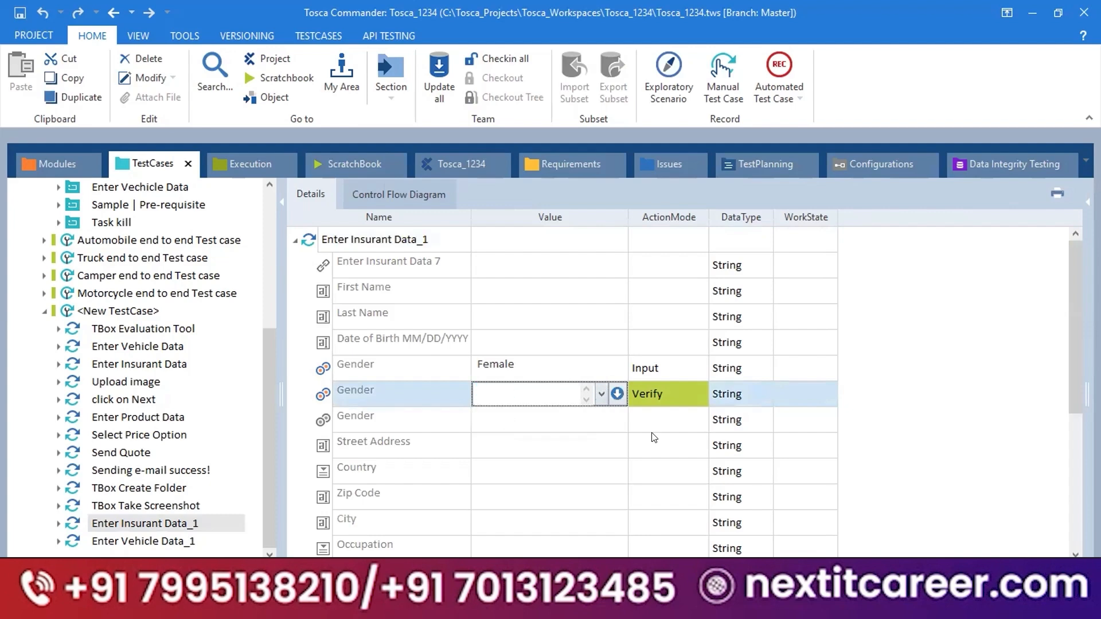
left_click(653, 442)
left_click(662, 382)
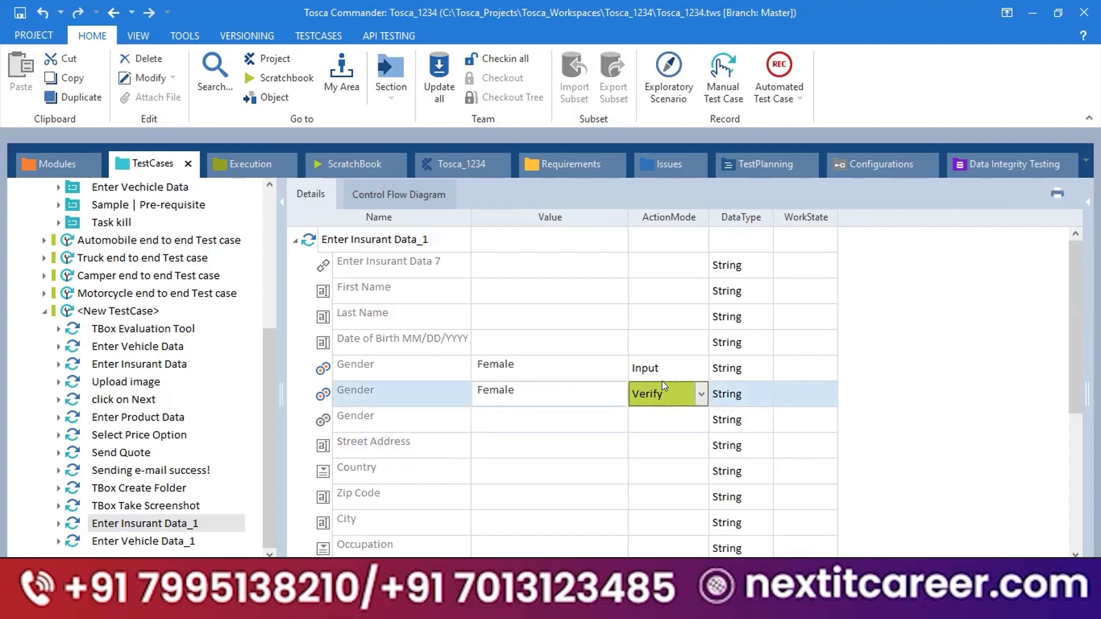